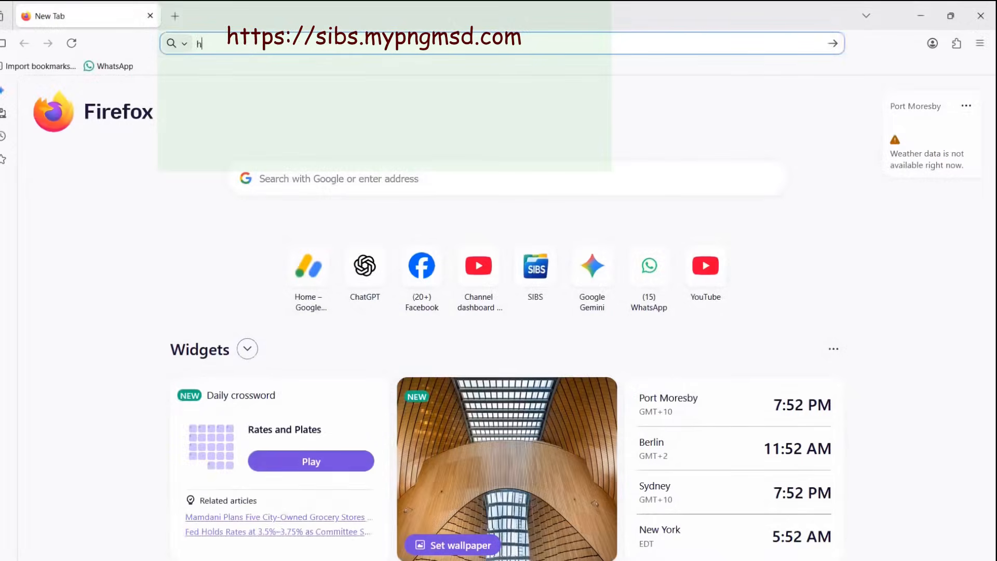
{"action": "type", "text": "https:/"}
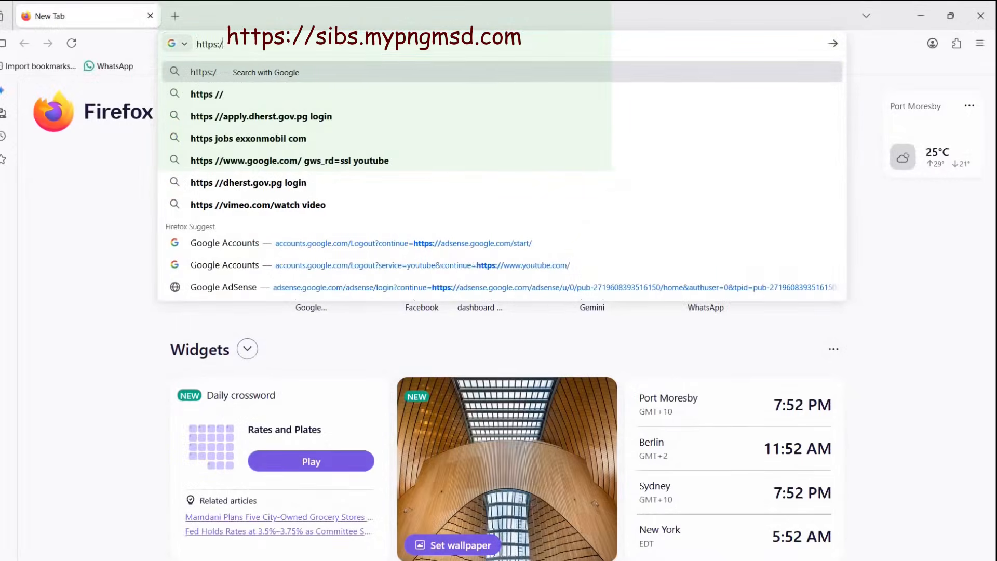
{"action": "type", "text": "/sibs"}
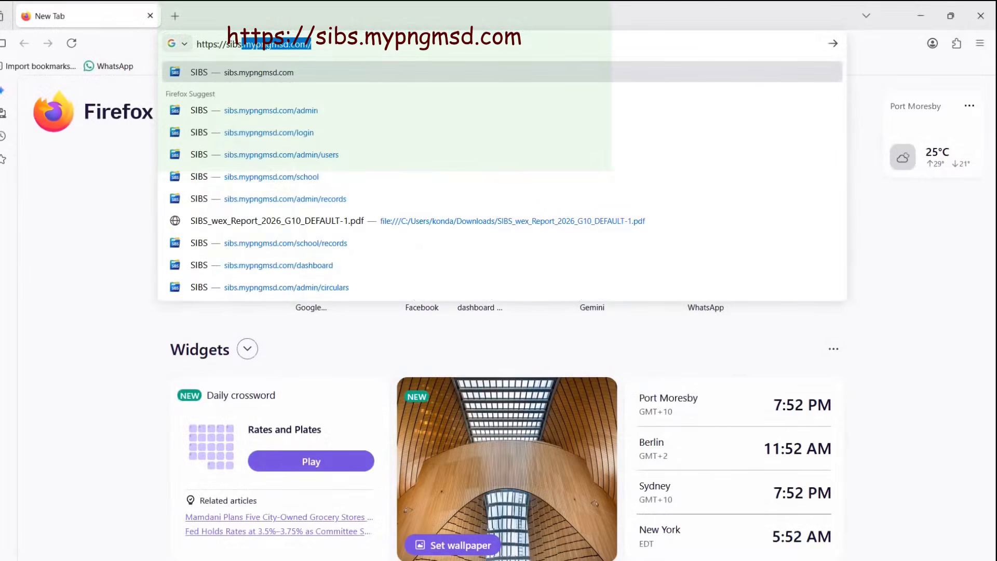
{"action": "type", "text": "."}
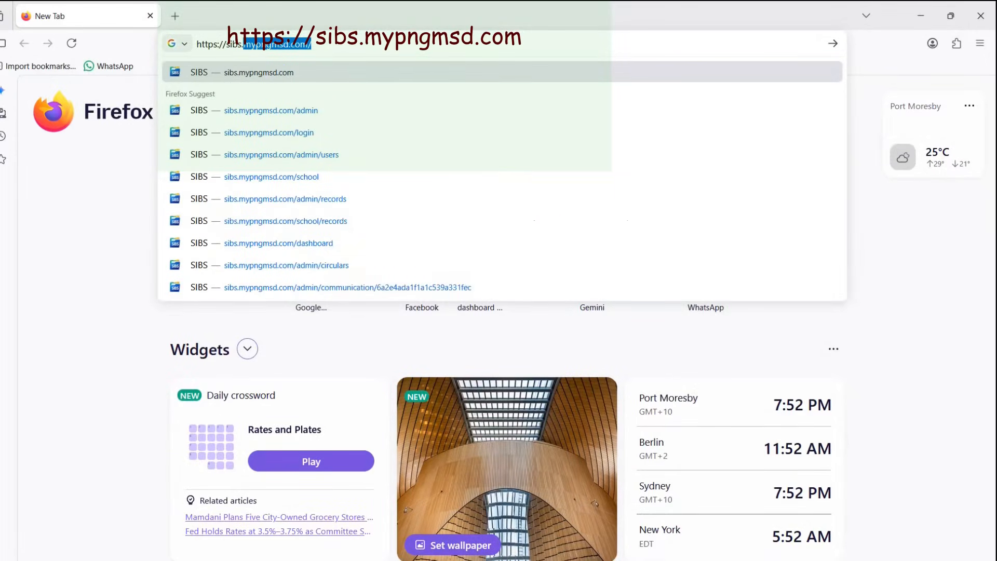
{"action": "key", "text": "Right"}
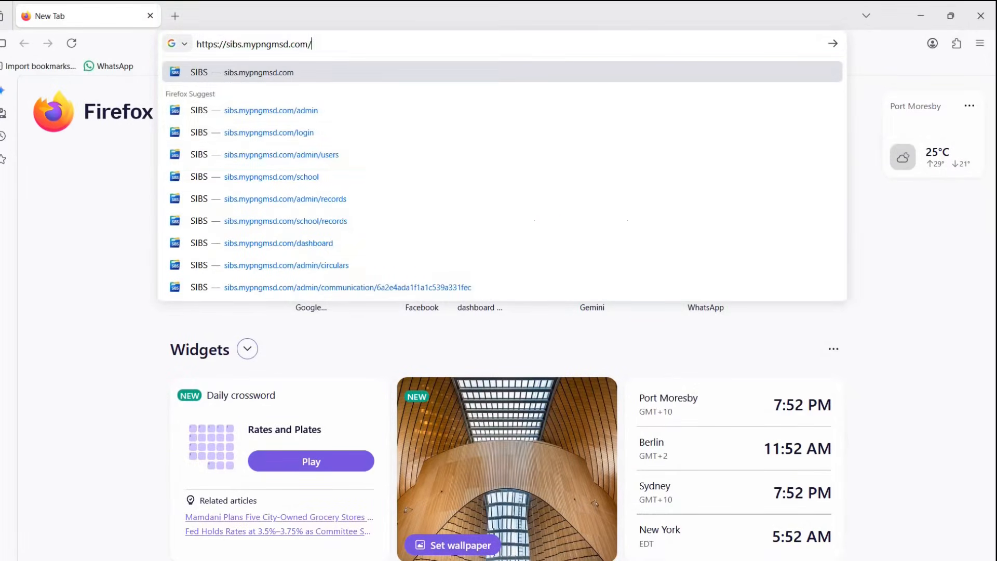
{"action": "key", "text": "Return"}
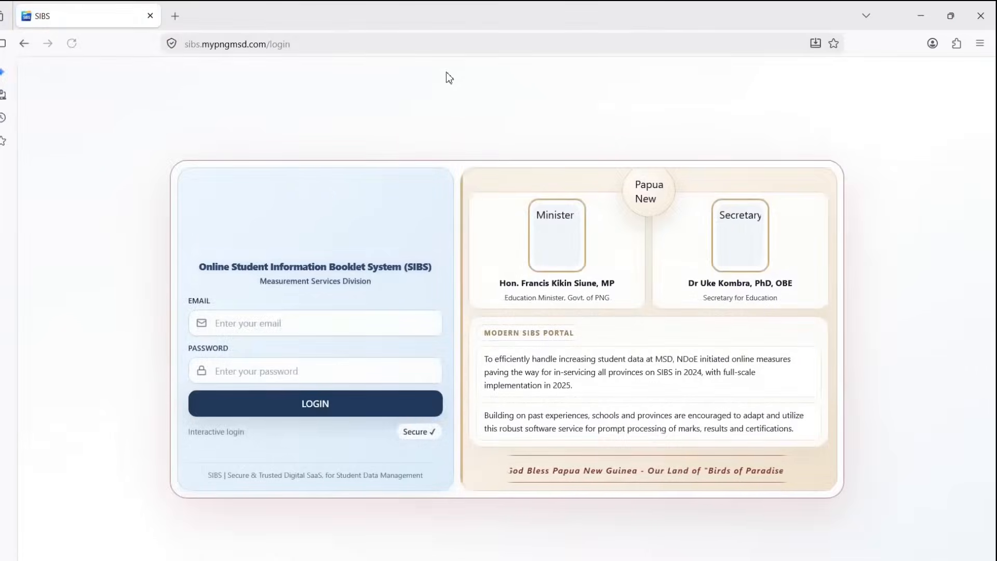
- Enter the school email address and the account password on the SIBS login form
{"action": "left_click", "coordinate": [270, 327]}
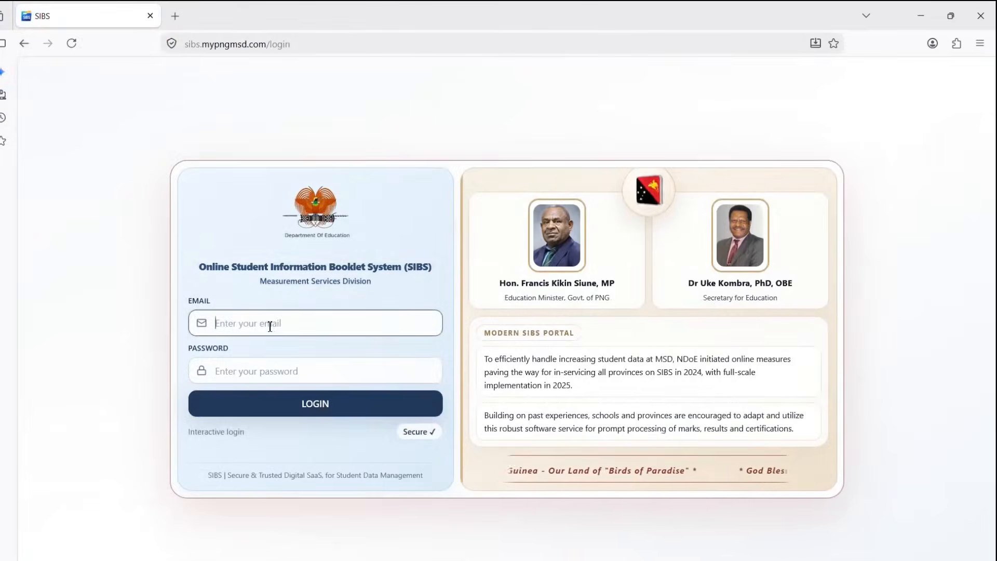
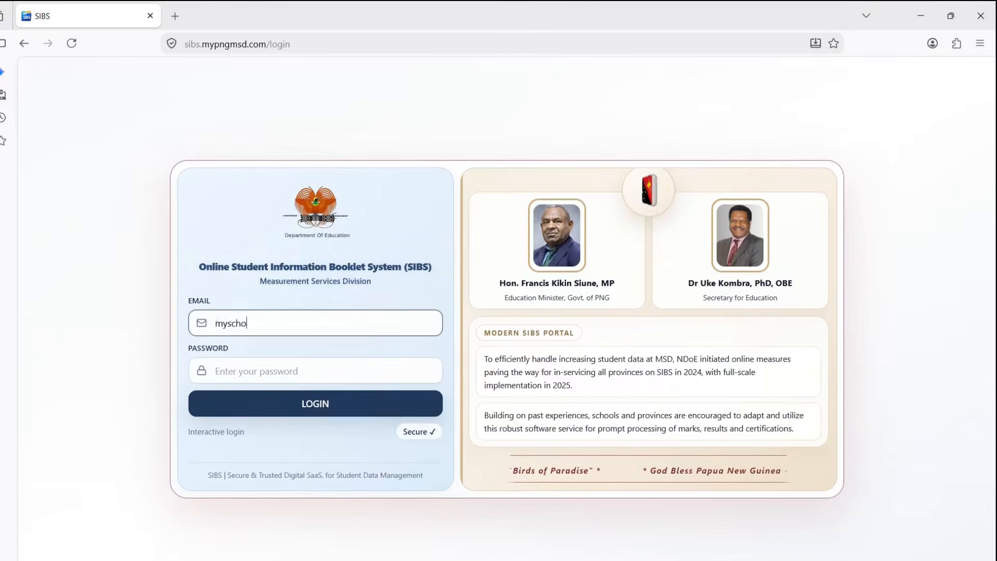
{"action": "key", "text": "Tab"}
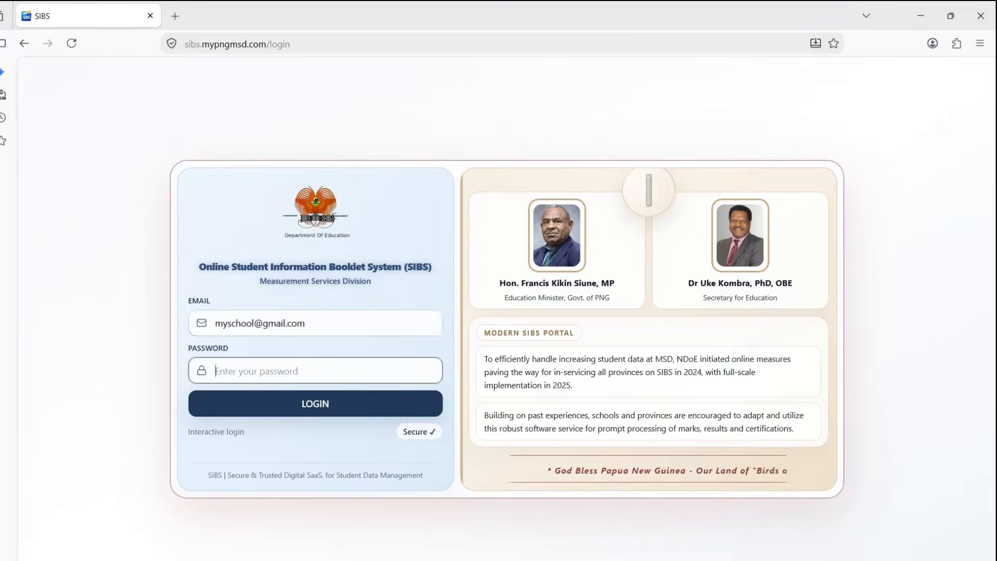
{"action": "type", "text": "password"}
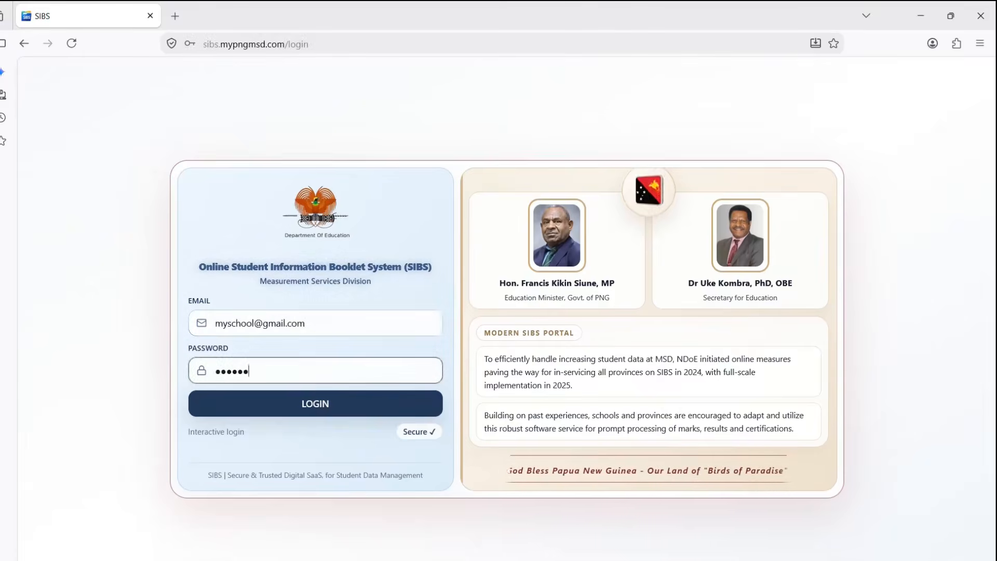
- Submit the SIBS login, then type gmail into a new browser tab
{"action": "left_click", "coordinate": [310, 404]}
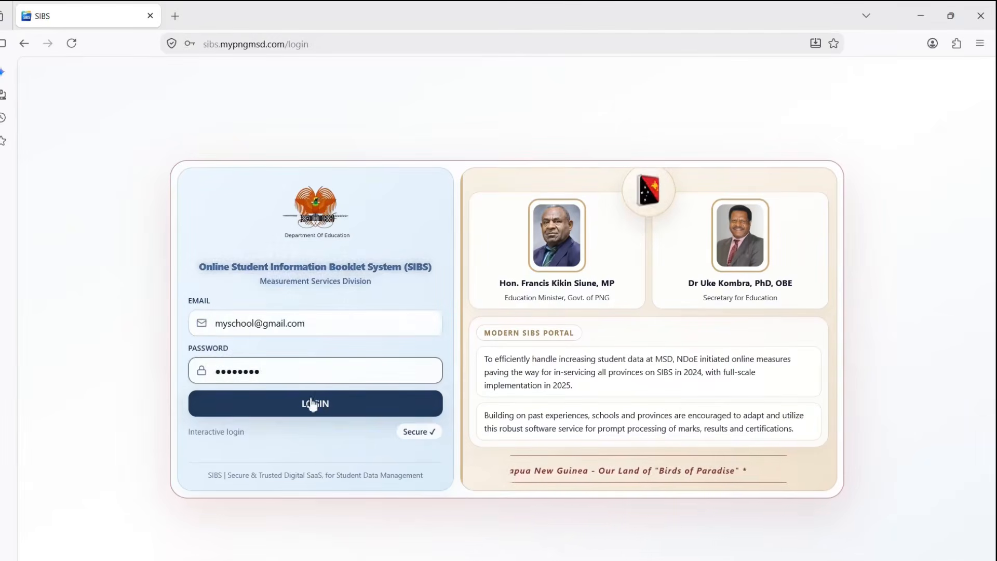
{"action": "left_click", "coordinate": [175, 16]}
{"action": "type", "text": "gmail"}
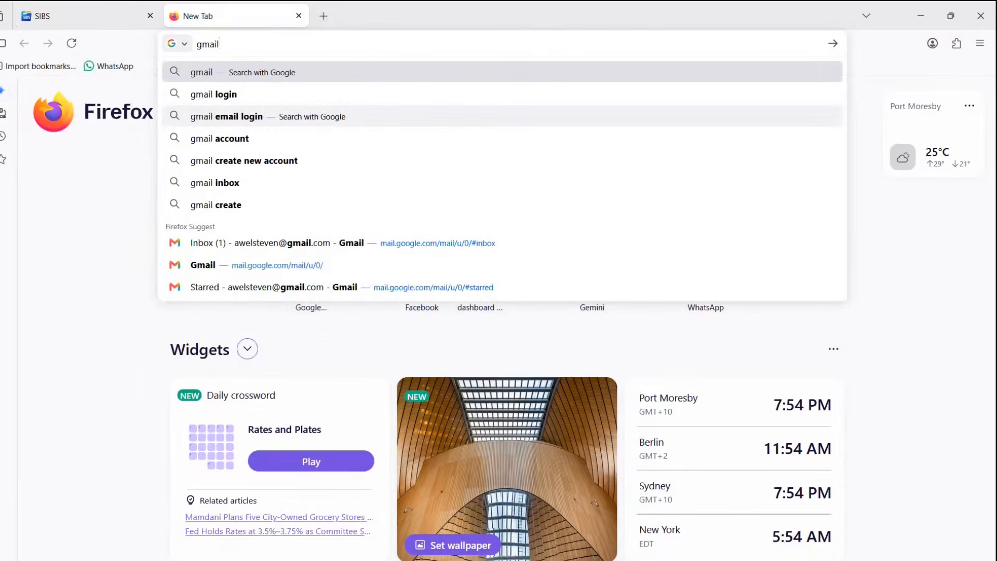
- Reach Gmail through a web search and select the code in the SIBS Login Verification Code email
{"action": "key", "text": "Return"}
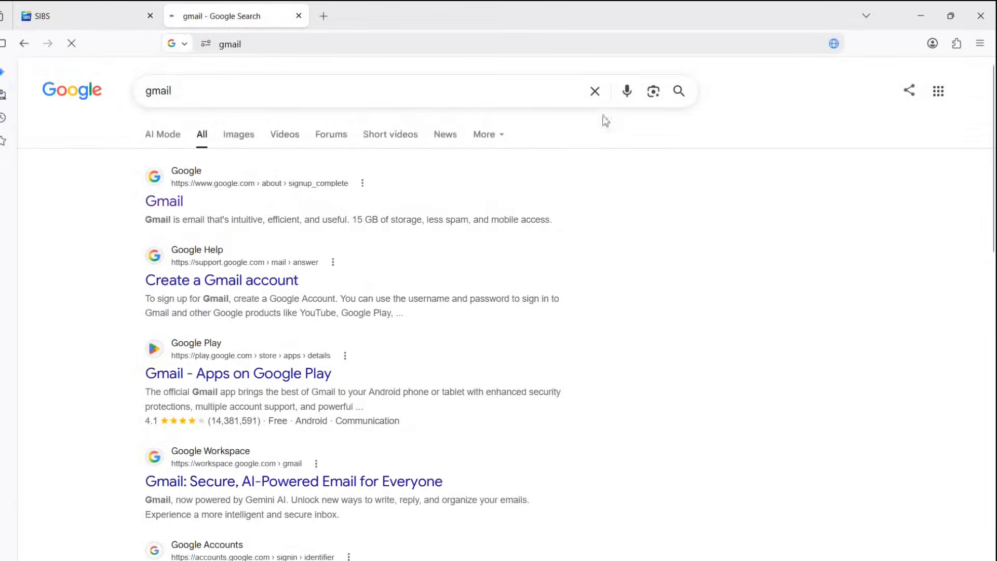
{"action": "left_click", "coordinate": [176, 203]}
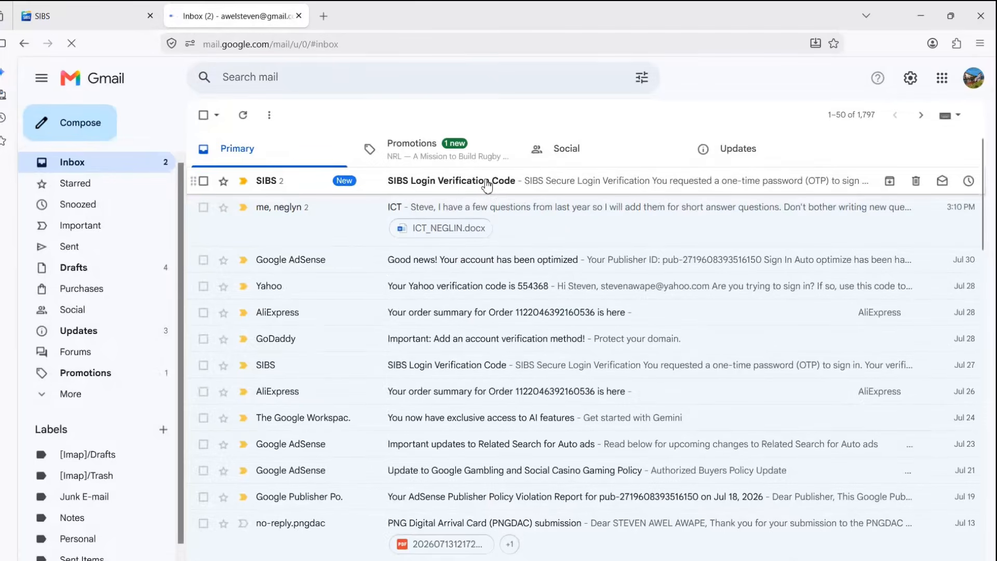
{"action": "left_click", "coordinate": [487, 185]}
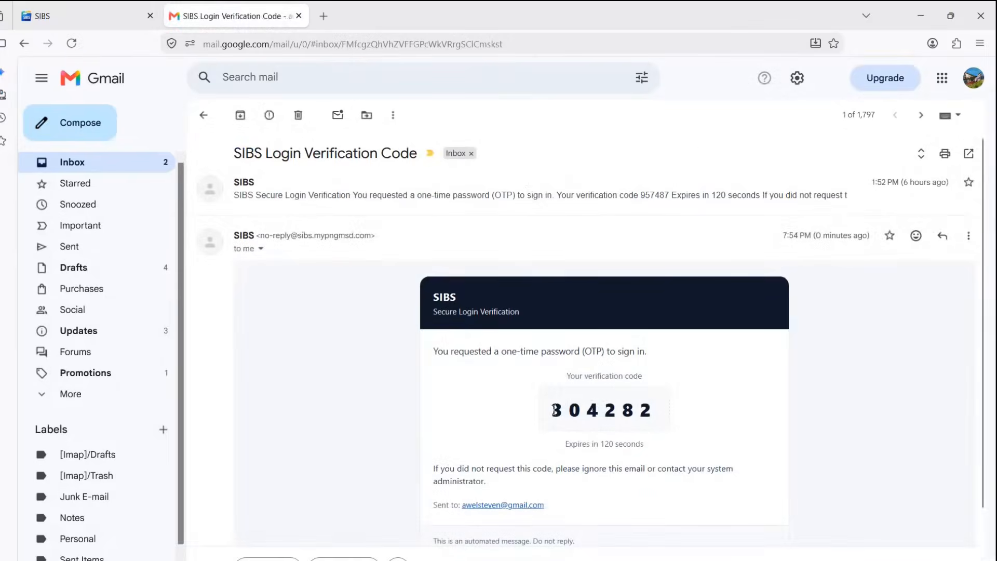
{"action": "left_click_drag", "start_coordinate": [556, 409], "coordinate": [664, 410]}
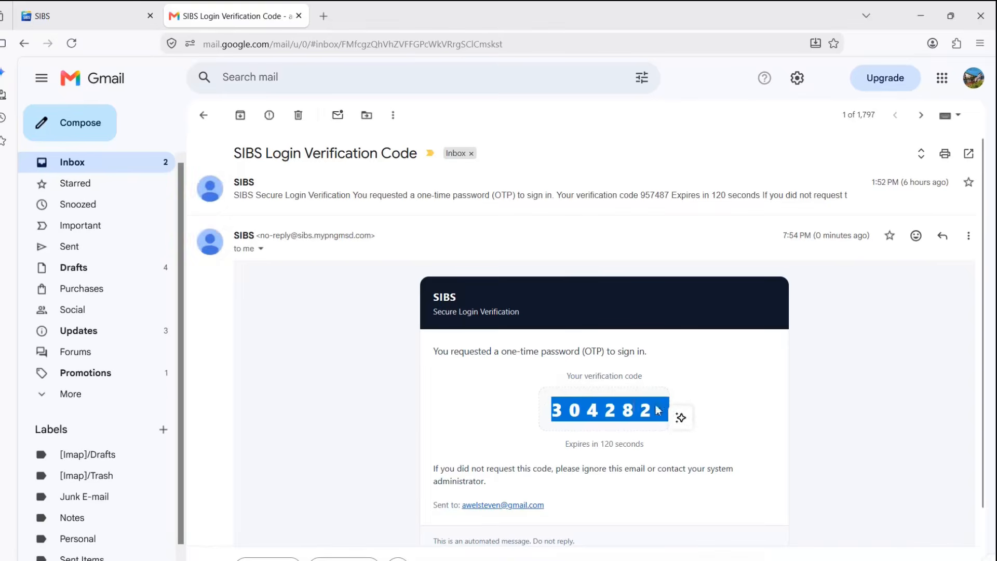
{"action": "left_click", "coordinate": [656, 408]}
{"action": "left_click_drag", "start_coordinate": [553, 410], "coordinate": [653, 410]}
{"action": "key", "text": "ctrl+c"}
- Paste the verification code into the SIBS tab and verify it
{"action": "left_click", "coordinate": [104, 20]}
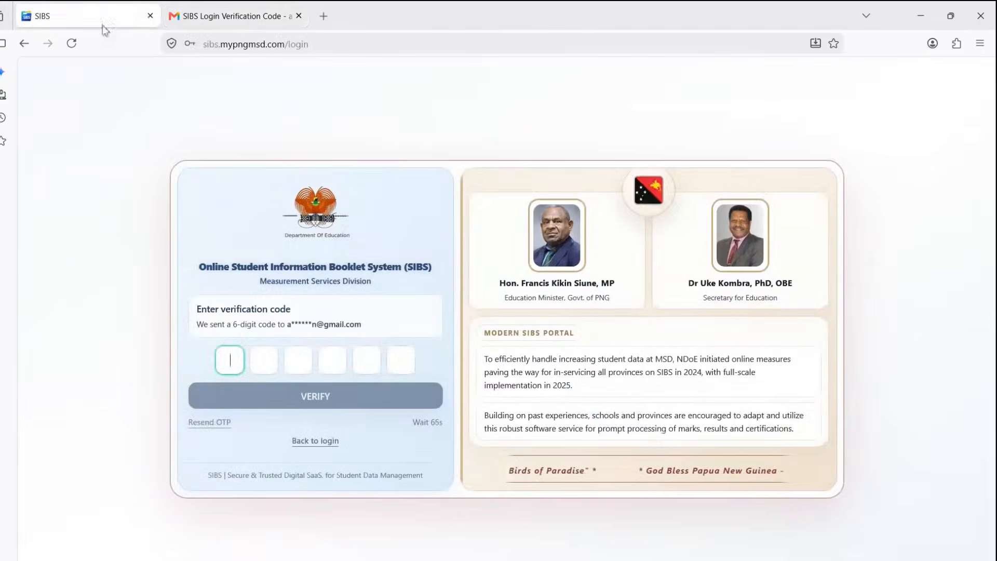
{"action": "key", "text": "ctrl+v"}
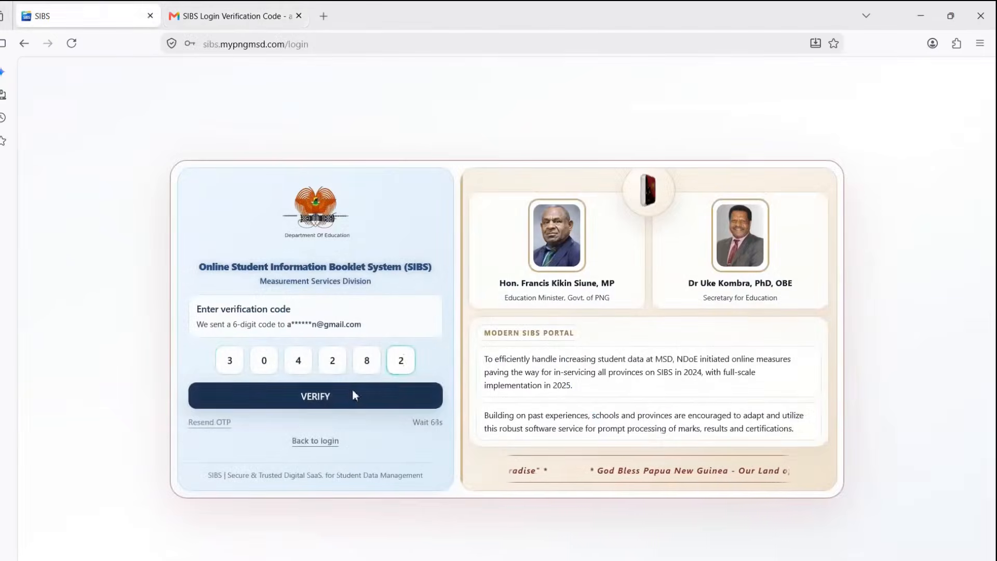
{"action": "left_click", "coordinate": [354, 396]}
- Open Templates from the dashboard's Workflow Modules section
{"action": "scroll", "coordinate": [414, 347], "scroll_direction": "down", "scroll_amount": 5}
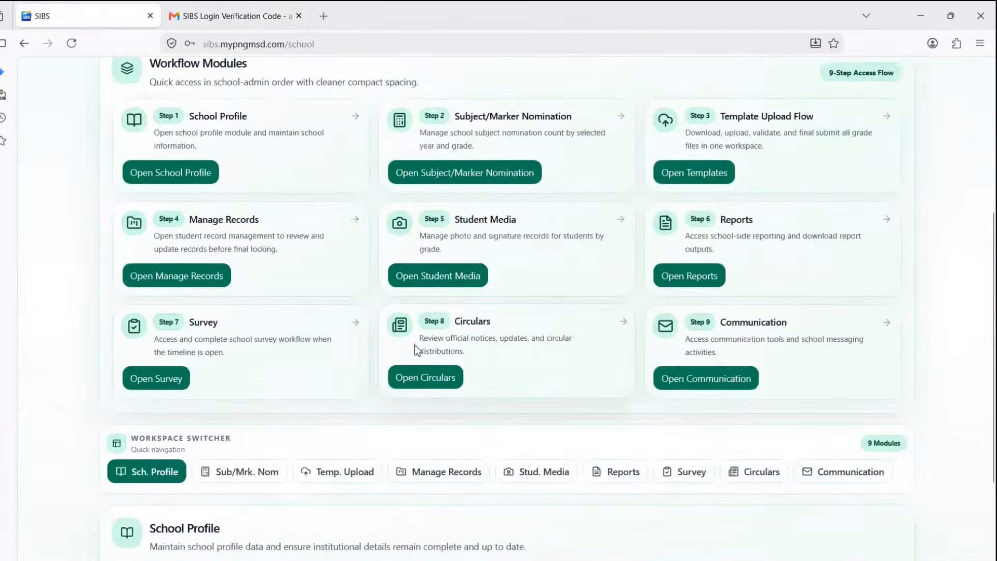
{"action": "scroll", "coordinate": [416, 349], "scroll_direction": "up", "scroll_amount": 2}
{"action": "left_click_drag", "start_coordinate": [920, 251], "coordinate": [756, 246]}
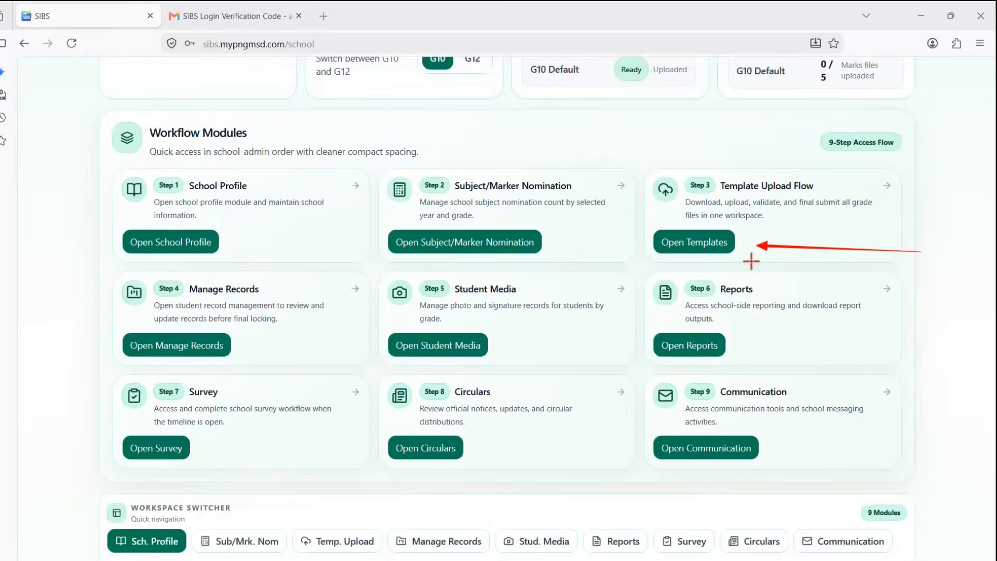
{"action": "key", "text": "Escape"}
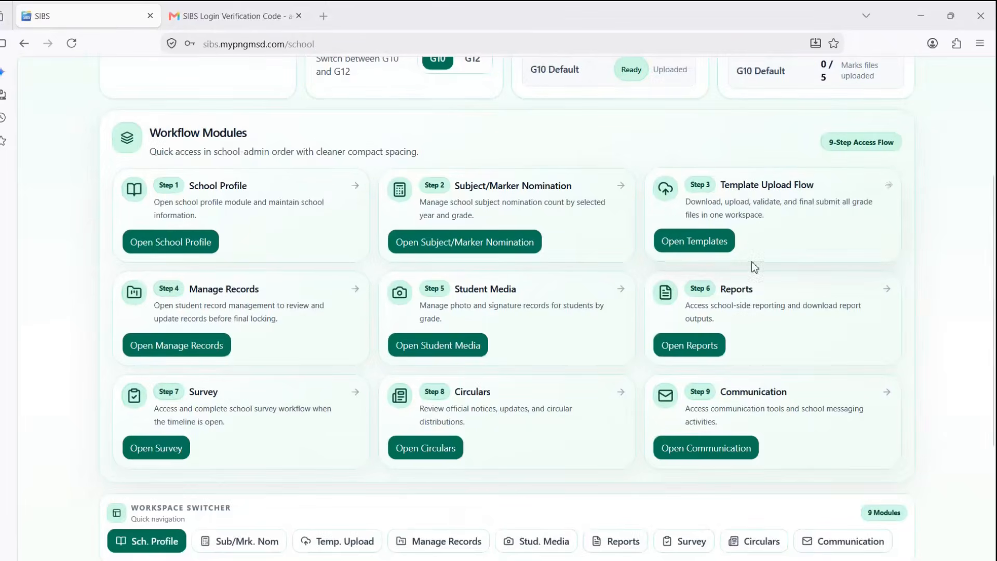
{"action": "left_click", "coordinate": [709, 248]}
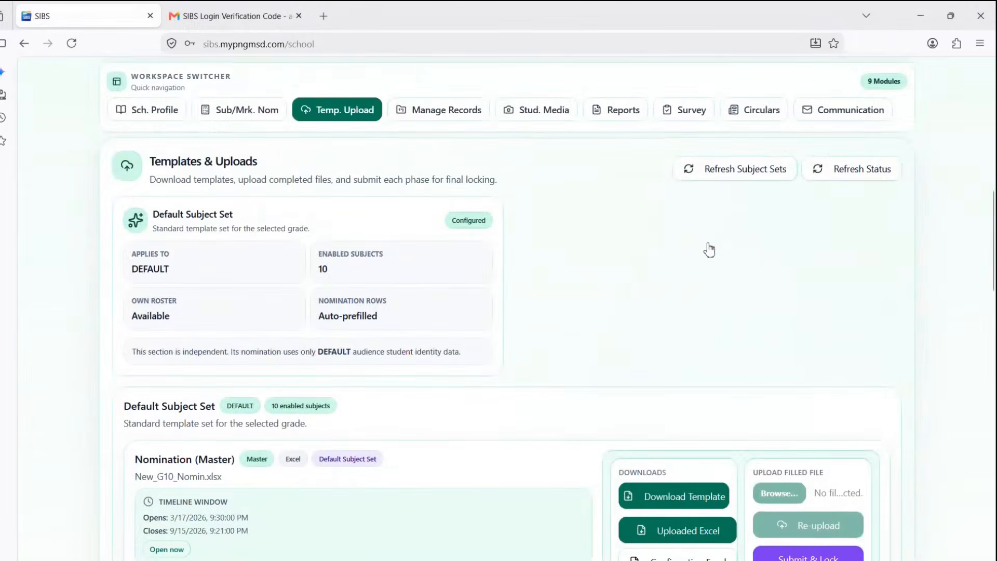
- Scroll past the Nomination (Master) card to the Internal (G9) template card
{"action": "scroll", "coordinate": [702, 250], "scroll_direction": "down", "scroll_amount": 4}
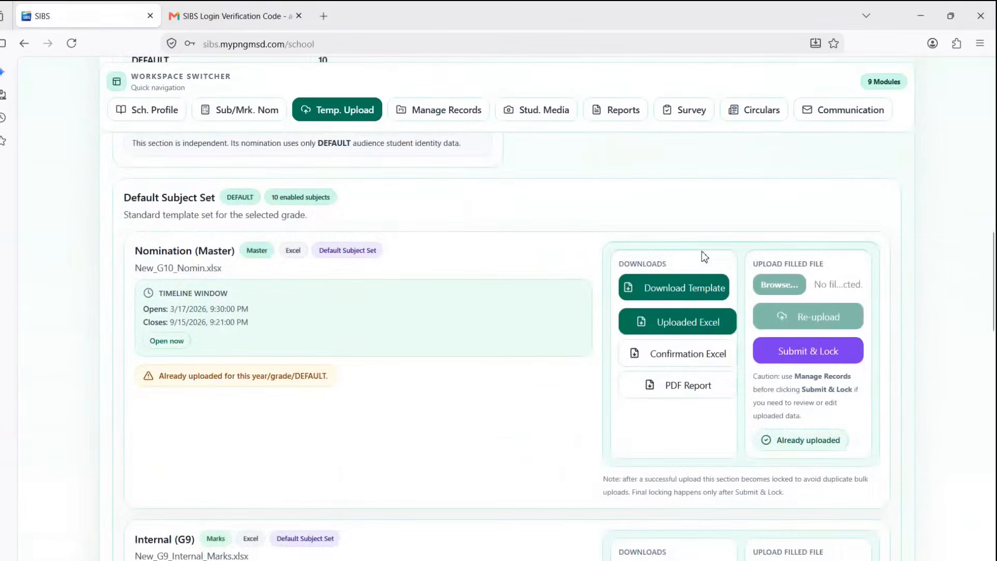
{"action": "mouse_move", "coordinate": [597, 227]}
{"action": "left_mouse_down"}
{"action": "mouse_move", "coordinate": [660, 334]}
{"action": "mouse_move", "coordinate": [880, 464]}
{"action": "left_mouse_up"}
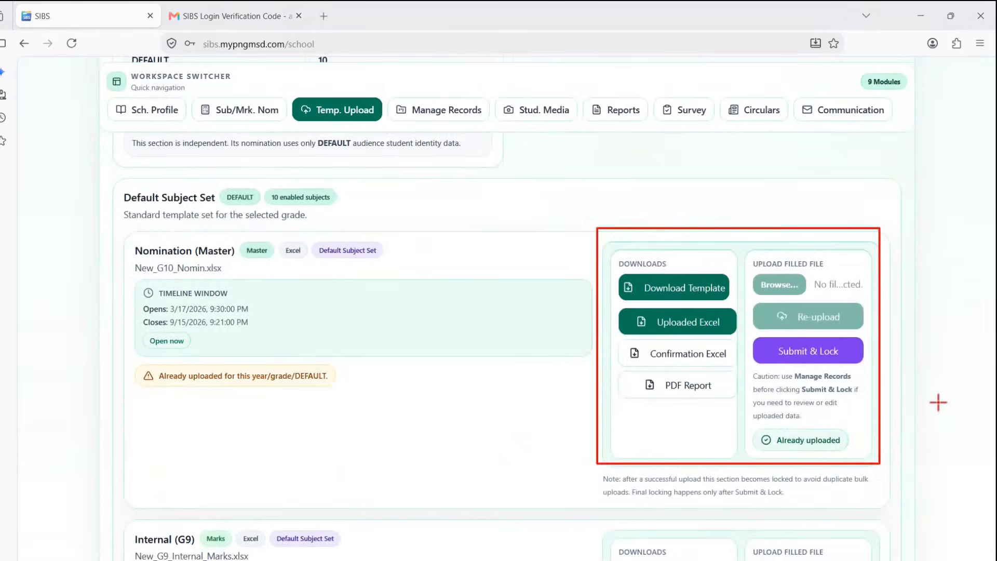
{"action": "scroll", "coordinate": [924, 403], "scroll_direction": "down", "scroll_amount": 4}
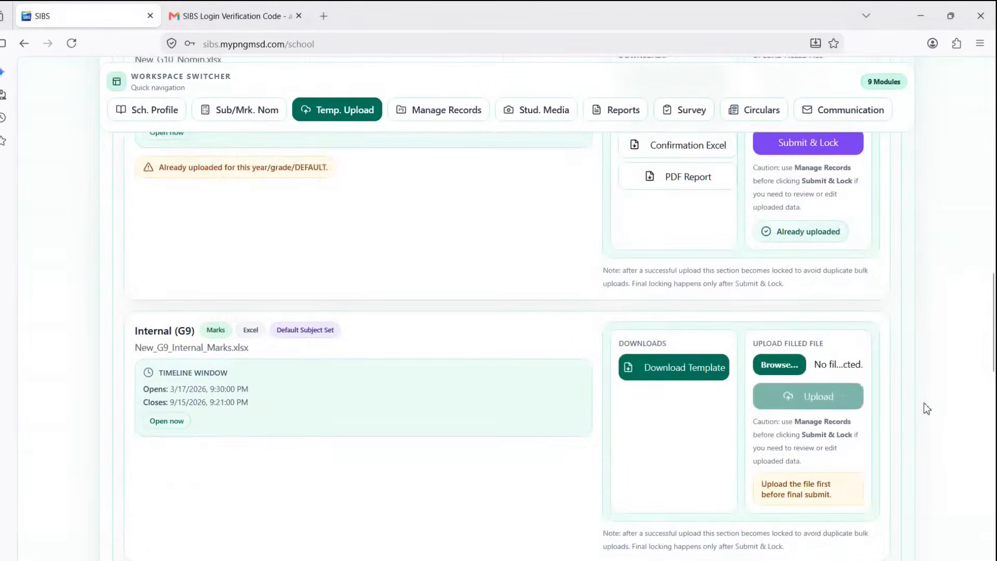
{"action": "scroll", "coordinate": [925, 404], "scroll_direction": "down", "scroll_amount": 1}
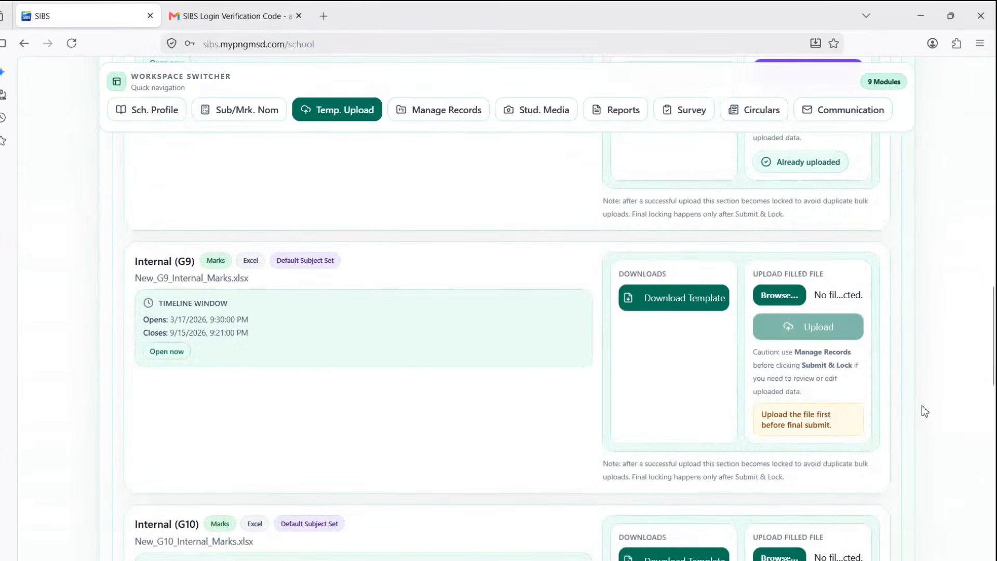
{"action": "key", "text": "ctrl+shift+d"}
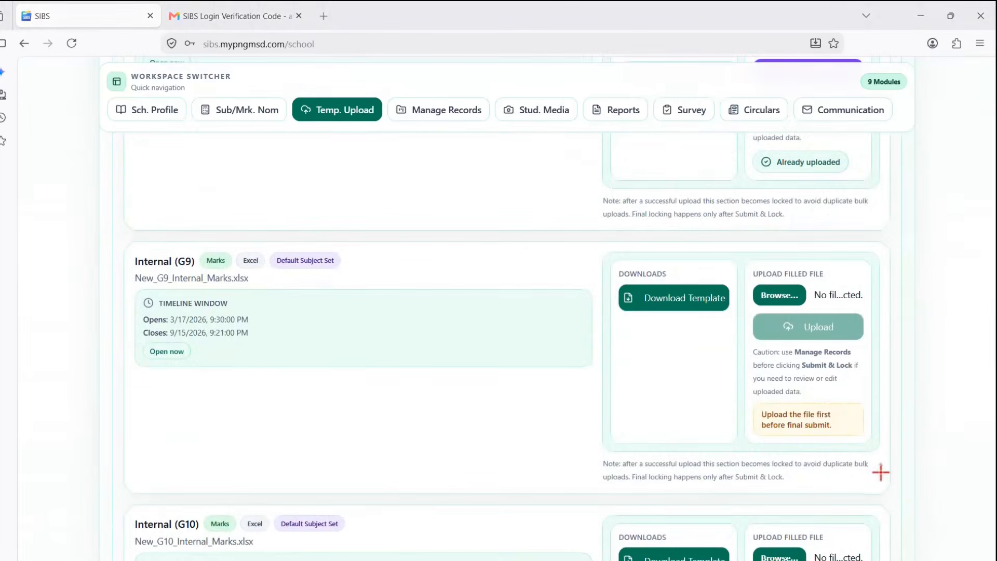
{"action": "mouse_move", "coordinate": [879, 473]}
{"action": "left_mouse_down"}
{"action": "mouse_move", "coordinate": [734, 374]}
{"action": "mouse_move", "coordinate": [682, 320]}
{"action": "left_mouse_up"}
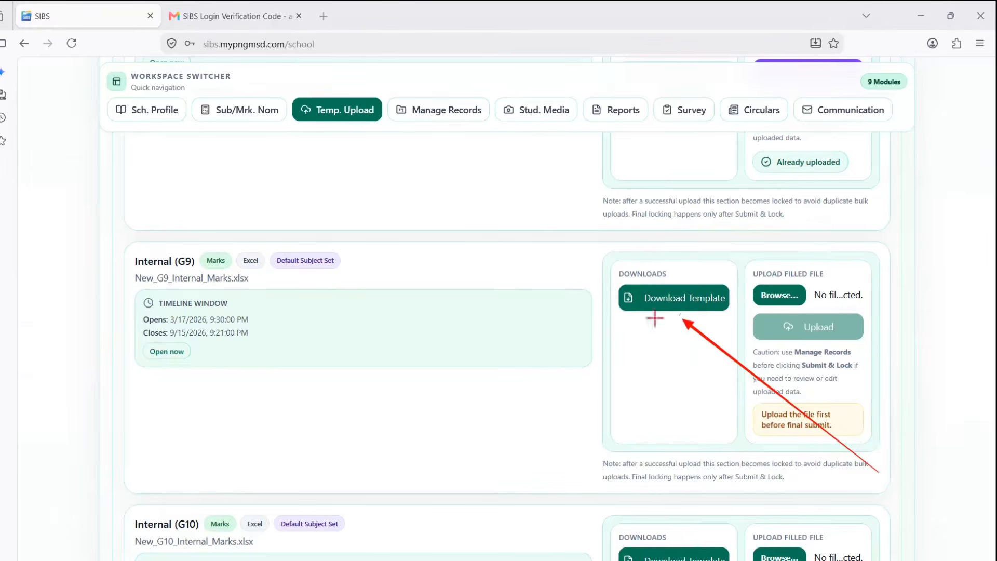
{"action": "left_click_drag", "start_coordinate": [124, 242], "coordinate": [229, 281]}
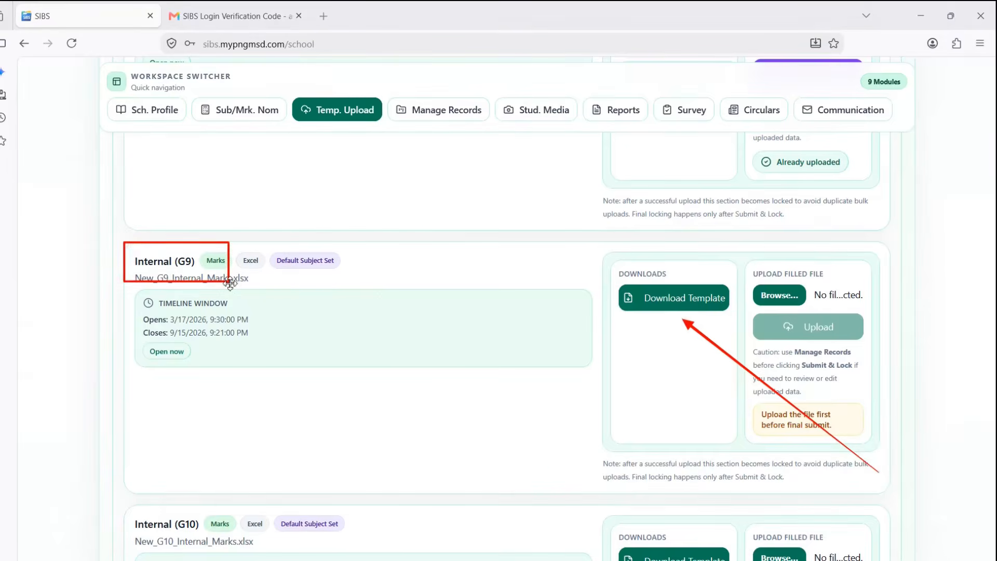
{"action": "key", "text": "Escape"}
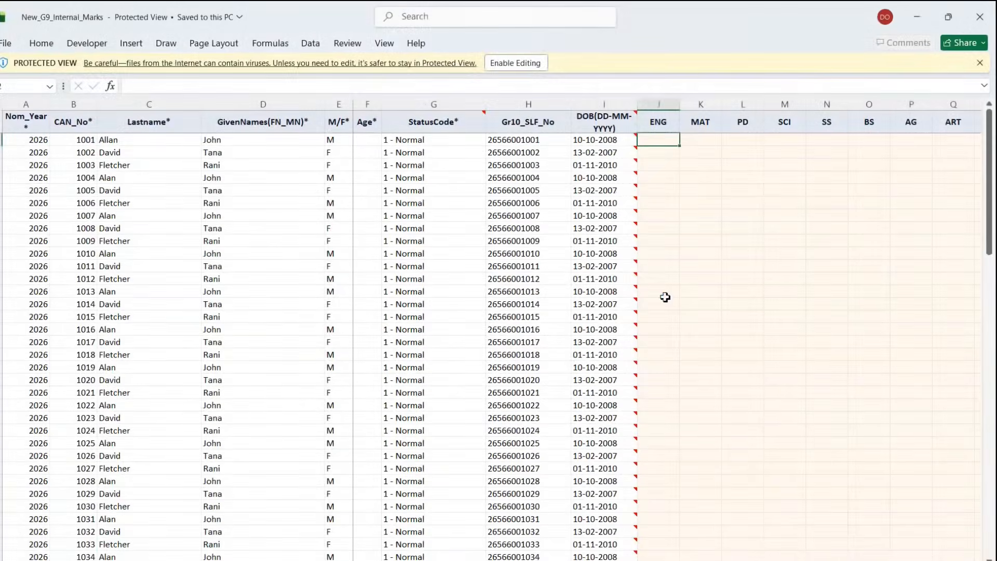
- Enable editing and enter ENG marks 123, 143 and 159 for the first three students
{"action": "left_click", "coordinate": [515, 64]}
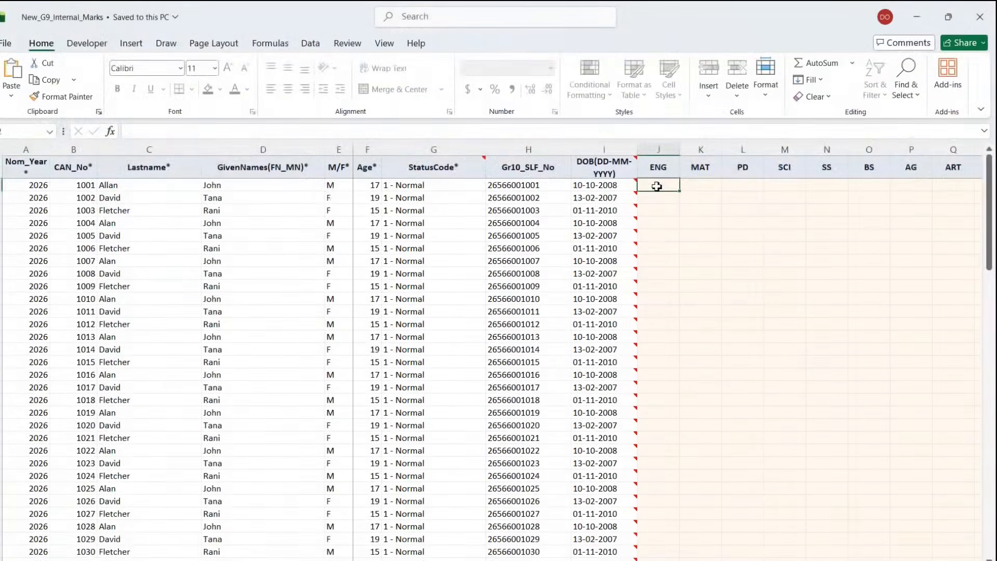
{"action": "type", "text": "123"}
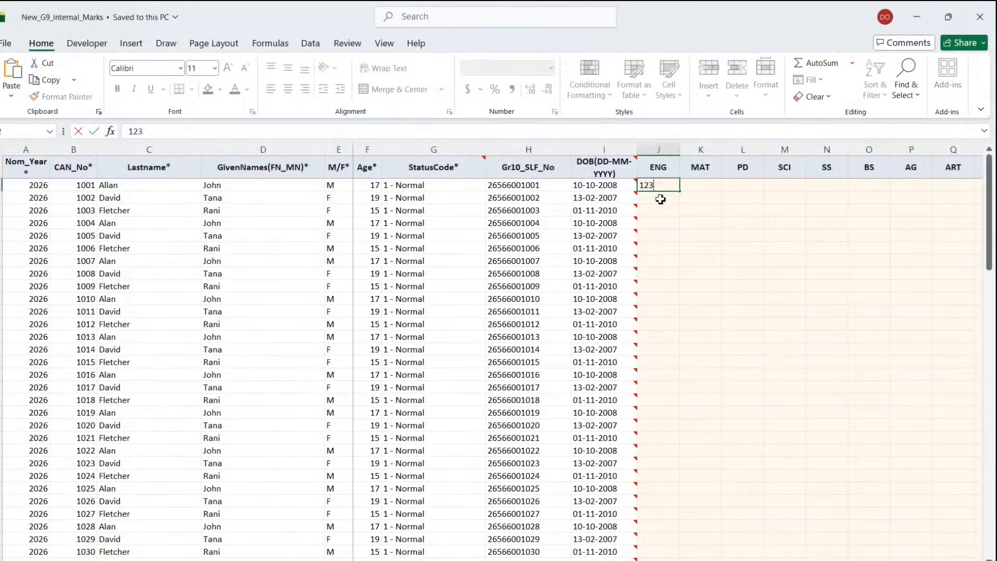
{"action": "key", "text": "Return"}
{"action": "type", "text": "123"}
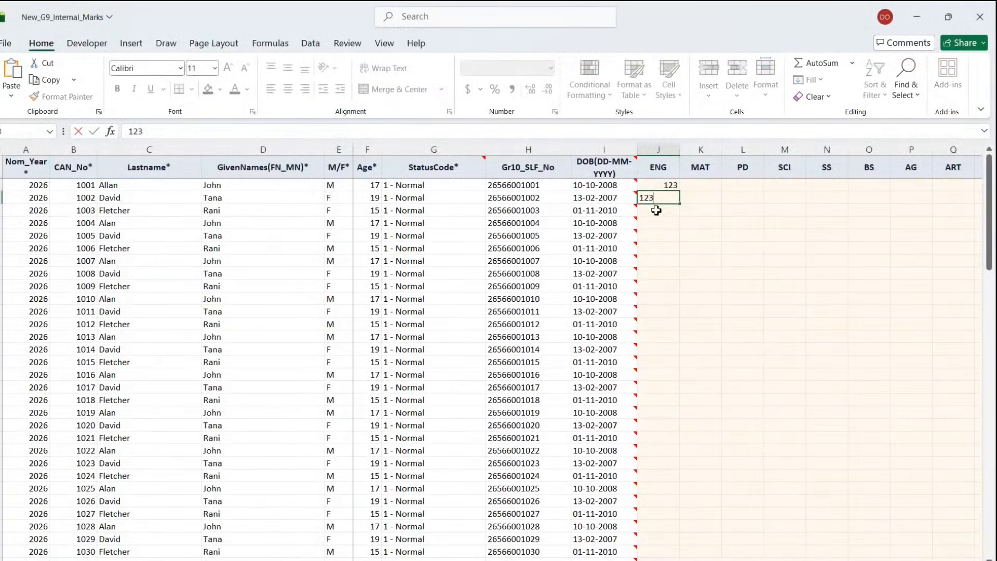
{"action": "key", "text": "BackSpace"}
{"action": "key", "text": "BackSpace"}
{"action": "type", "text": "43"}
{"action": "left_click", "coordinate": [653, 216]}
{"action": "type", "text": "159"}
{"action": "left_click", "coordinate": [661, 246]}
- Enter ENG marks 150, 134, 230 and 300 for candidates 1004 to 1007
{"action": "left_click", "coordinate": [656, 220]}
{"action": "type", "text": "150"}
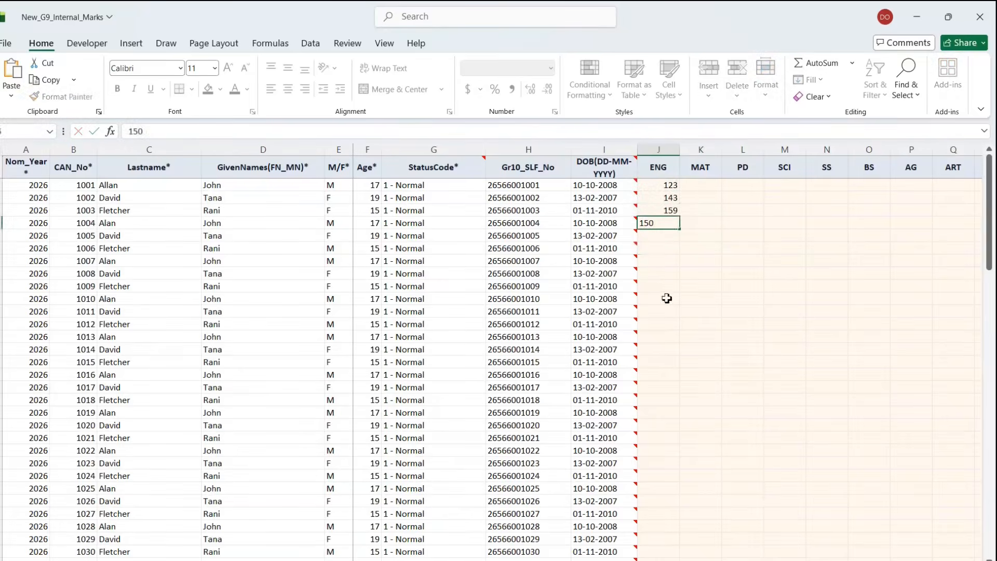
{"action": "left_click", "coordinate": [667, 298]}
{"action": "left_click", "coordinate": [657, 233]}
{"action": "type", "text": "1"}
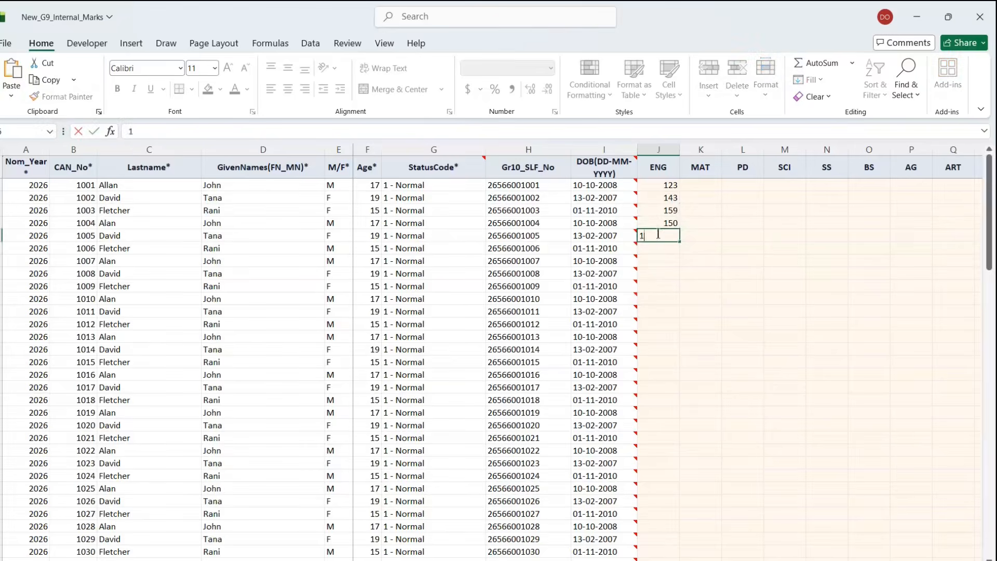
{"action": "type", "text": "34"}
{"action": "left_click", "coordinate": [661, 271]}
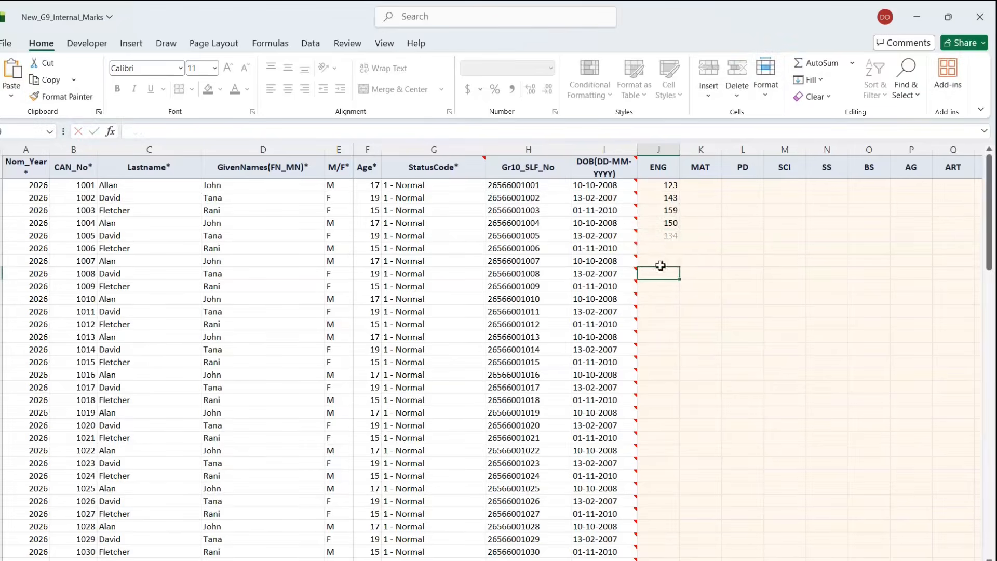
{"action": "left_click", "coordinate": [655, 246]}
{"action": "type", "text": "23"}
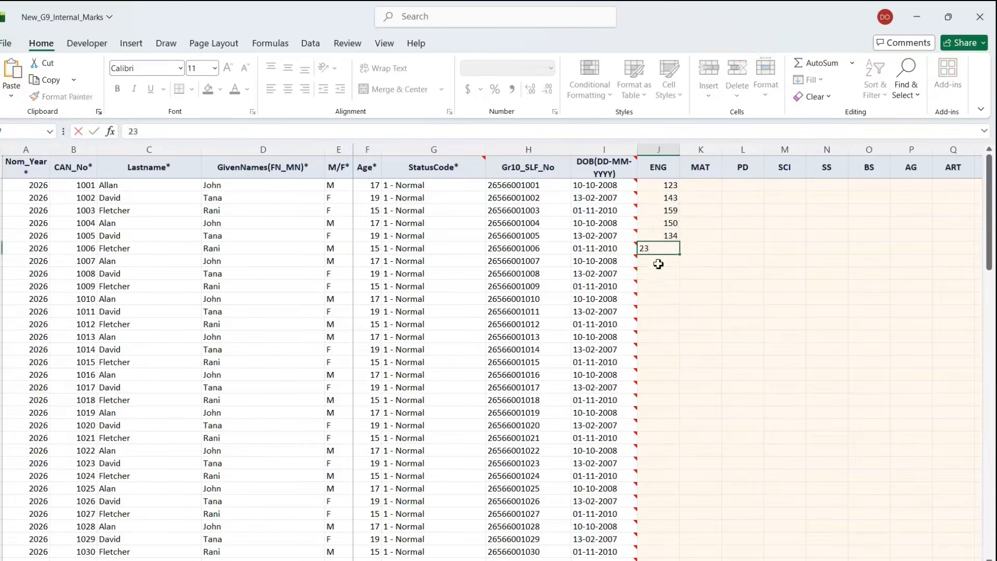
{"action": "type", "text": "0"}
{"action": "left_click", "coordinate": [659, 263]}
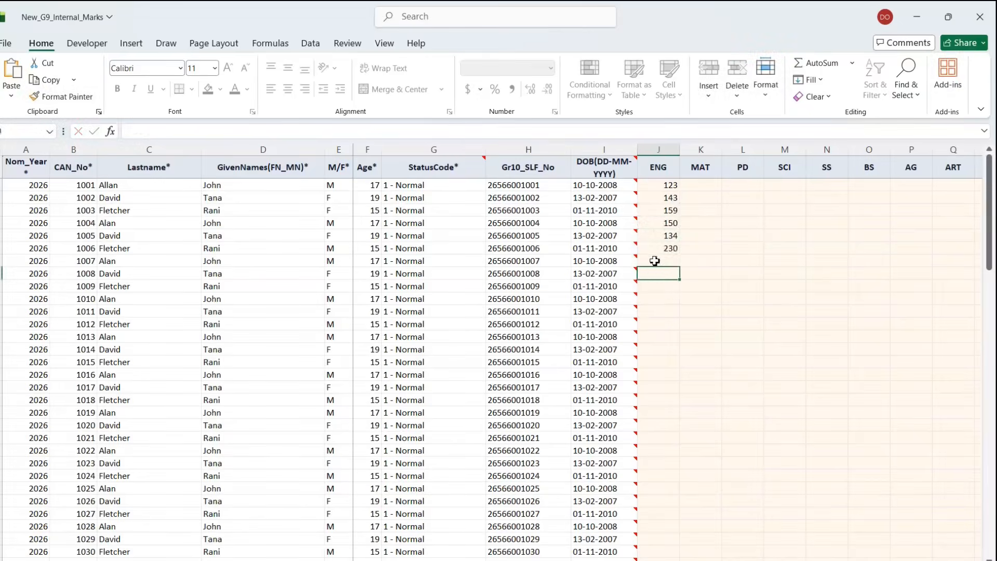
{"action": "type", "text": "300"}
{"action": "left_click", "coordinate": [654, 300]}
- Enter ENG marks 324, 345, 213 and 346 for candidates 1008 to 1011
{"action": "left_click", "coordinate": [650, 275]}
{"action": "type", "text": "324"}
{"action": "left_click", "coordinate": [668, 322]}
{"action": "left_click", "coordinate": [665, 286]}
{"action": "type", "text": "345"}
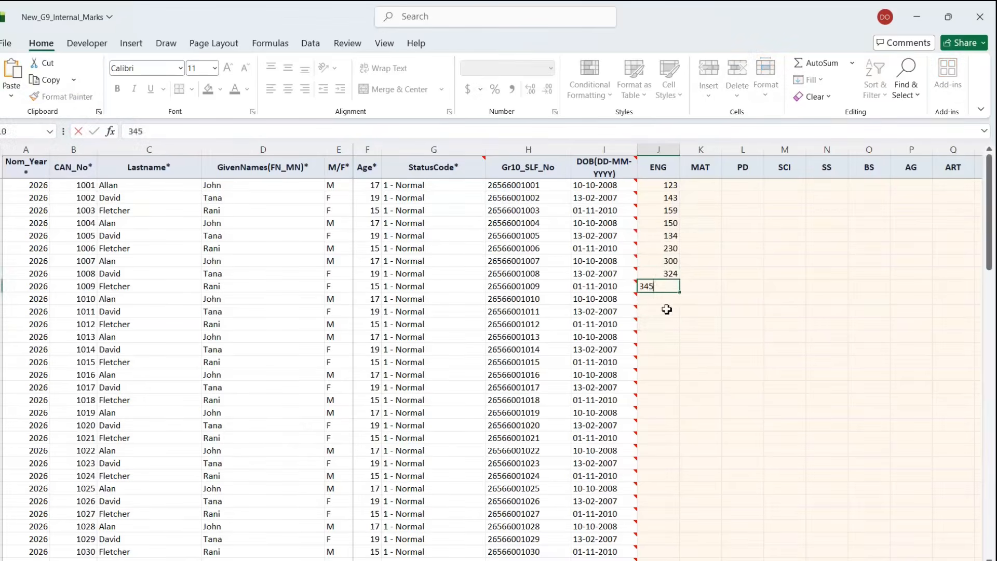
{"action": "left_click", "coordinate": [658, 298]}
{"action": "type", "text": "213"}
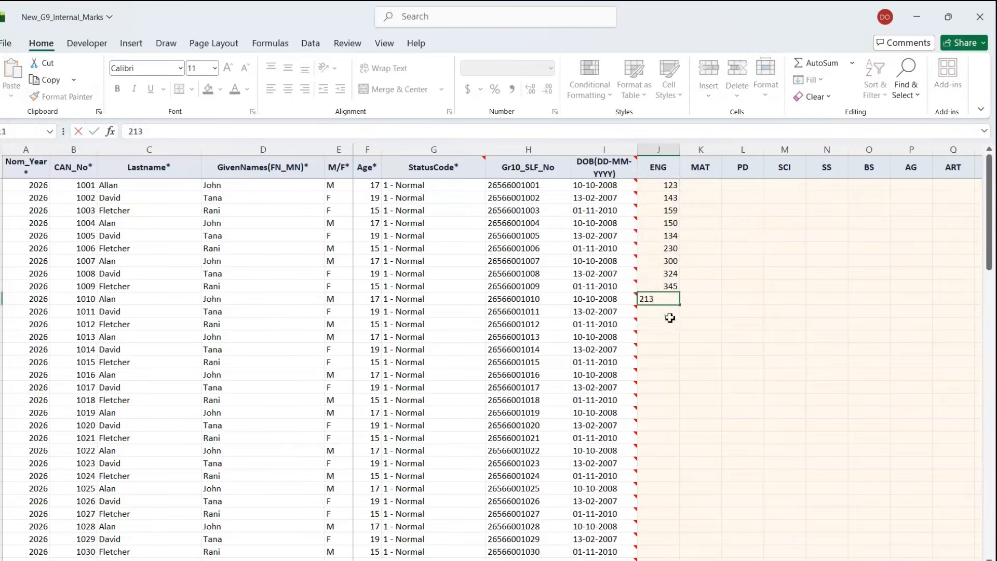
{"action": "left_click", "coordinate": [668, 313]}
{"action": "type", "text": "3"}
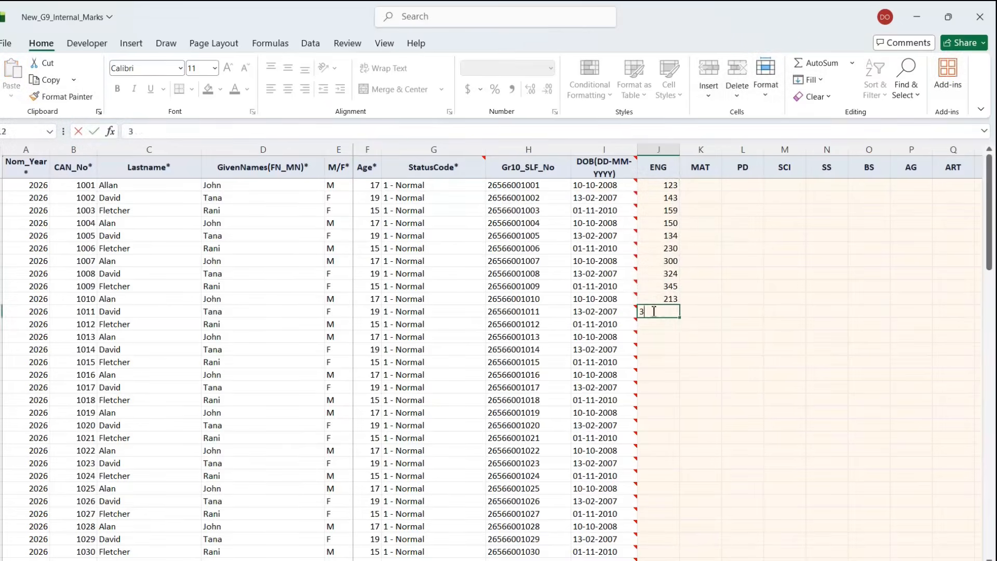
{"action": "type", "text": "46"}
{"action": "left_click", "coordinate": [668, 359]}
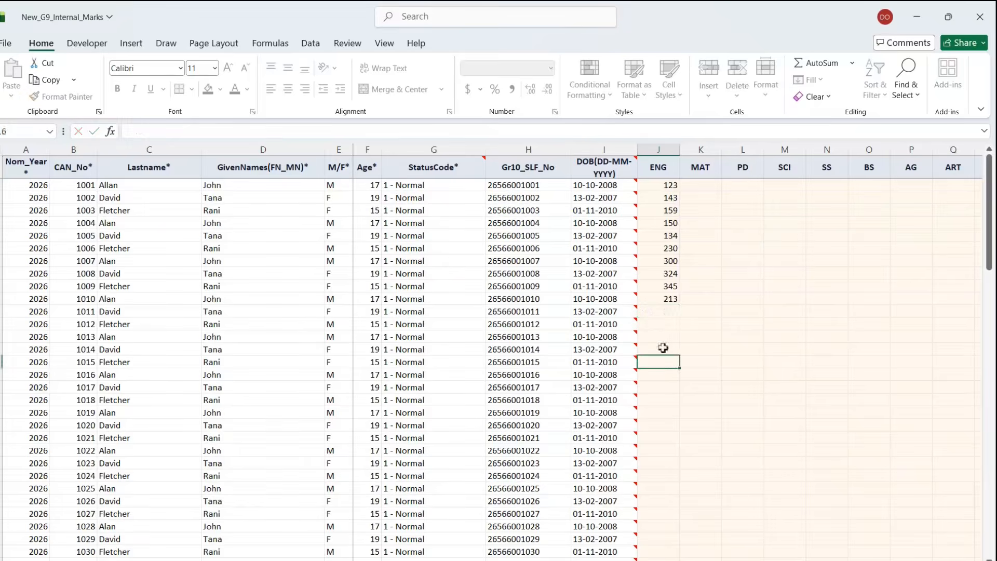
- Enter ENG marks 343 and 123 from candidate 1012, then paste copied marks into the middle rows
{"action": "left_click", "coordinate": [653, 323]}
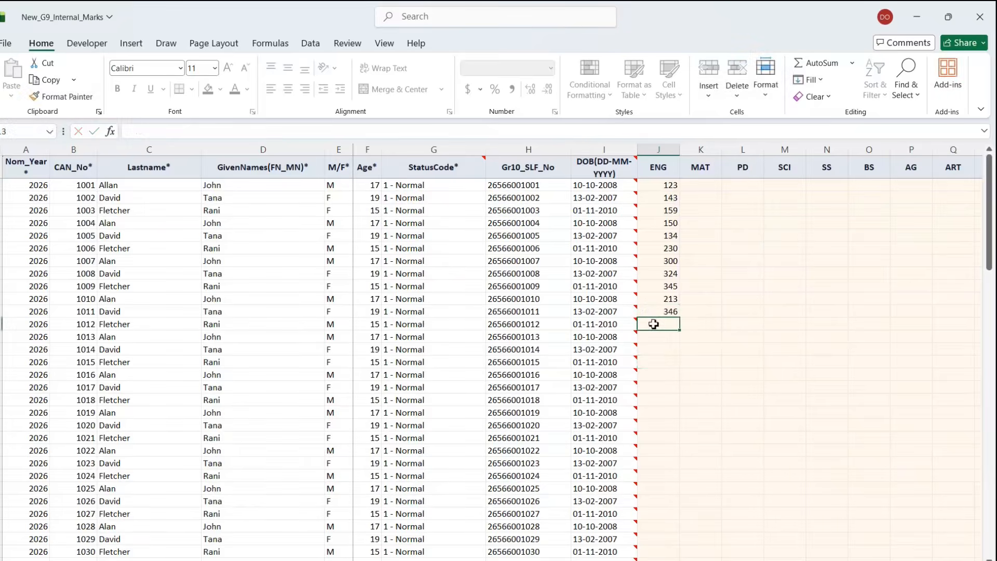
{"action": "left_click", "coordinate": [663, 349]}
{"action": "left_click", "coordinate": [661, 326]}
{"action": "type", "text": "343"}
{"action": "key", "text": "Return"}
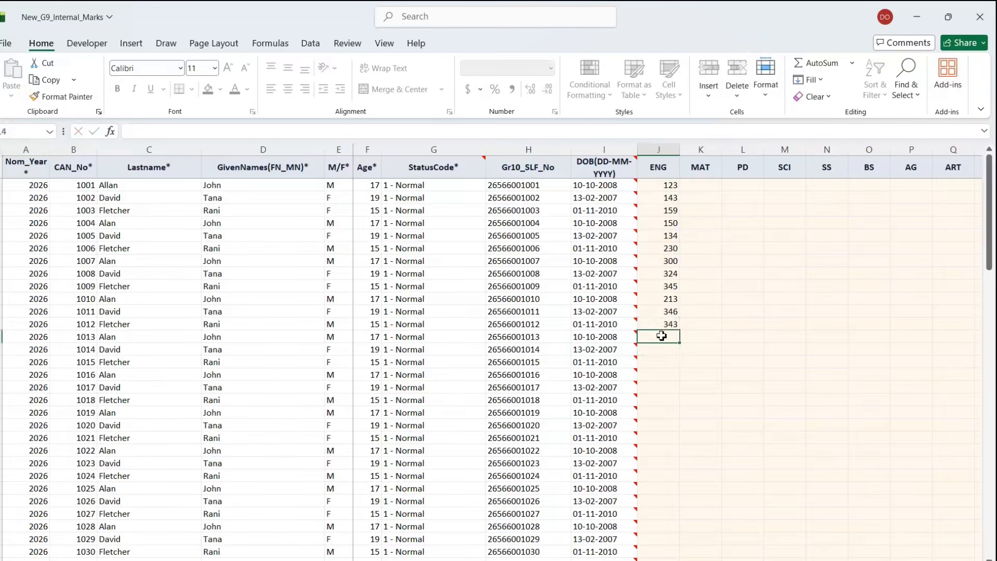
{"action": "type", "text": "123"}
{"action": "key", "text": "Return"}
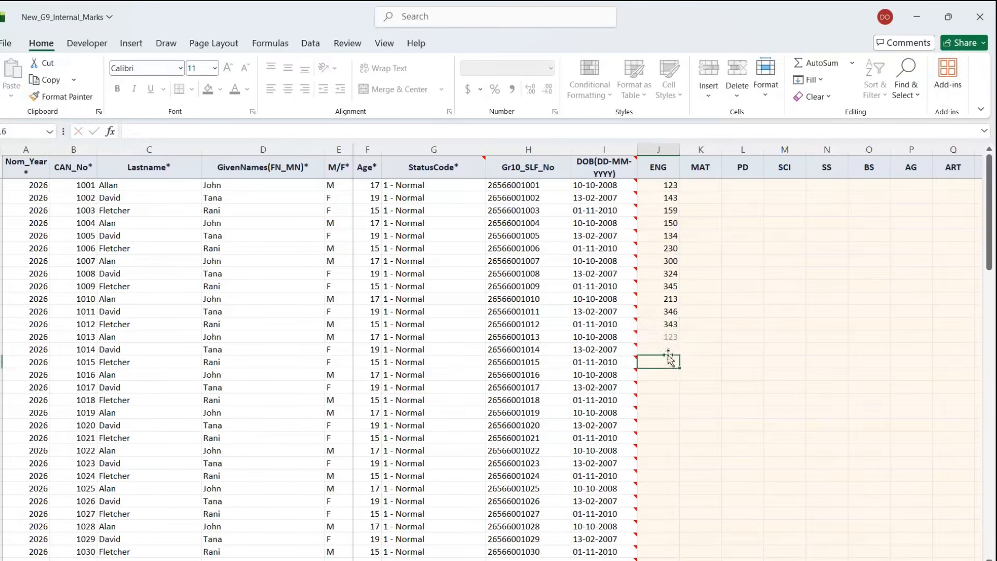
{"action": "type", "text": "3"}
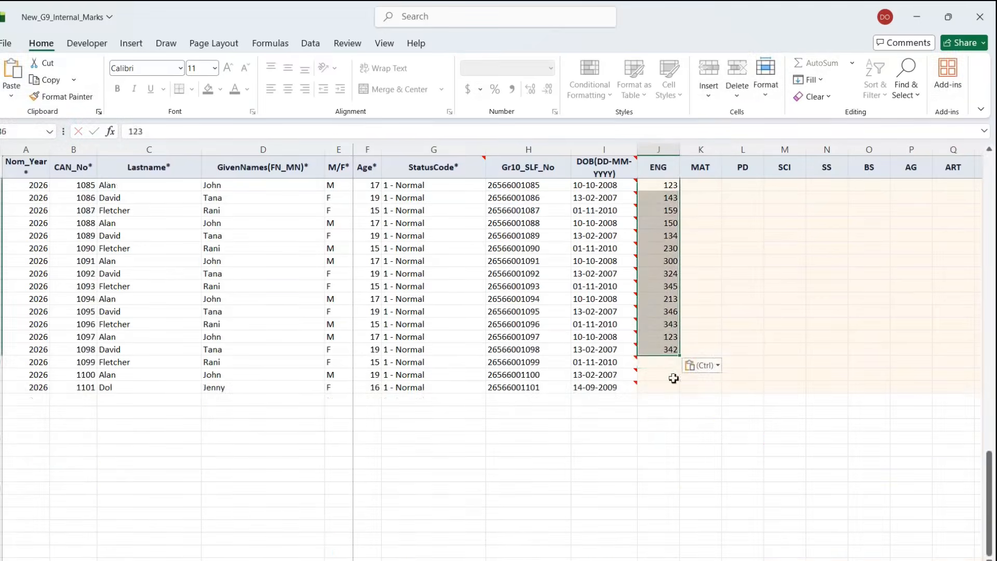
{"action": "left_click", "coordinate": [668, 364]}
- Enter the final ENG marks 348, 232 and 230 through candidate 1101
{"action": "type", "text": "34"}
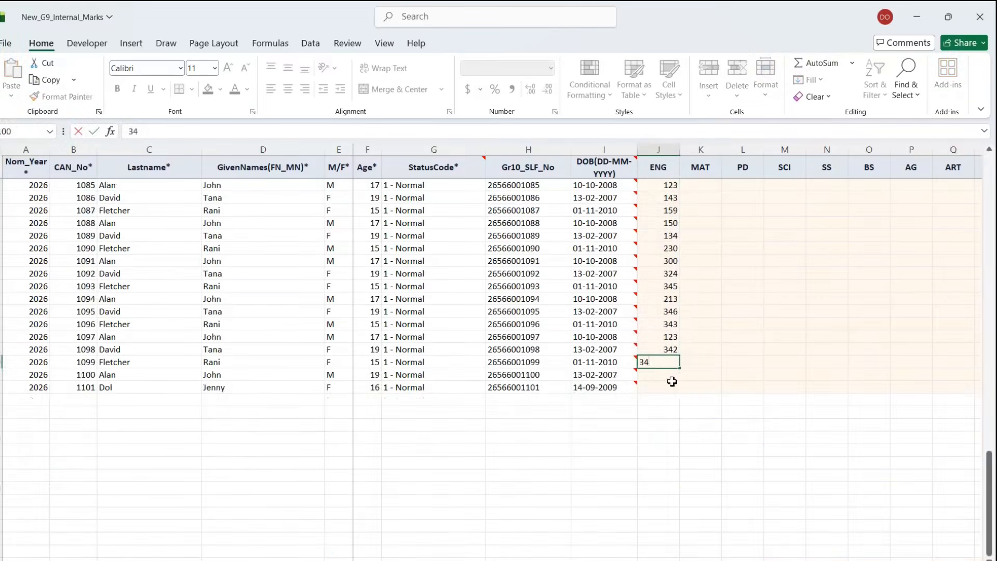
{"action": "type", "text": "8"}
{"action": "key", "text": "Return"}
{"action": "type", "text": "232"}
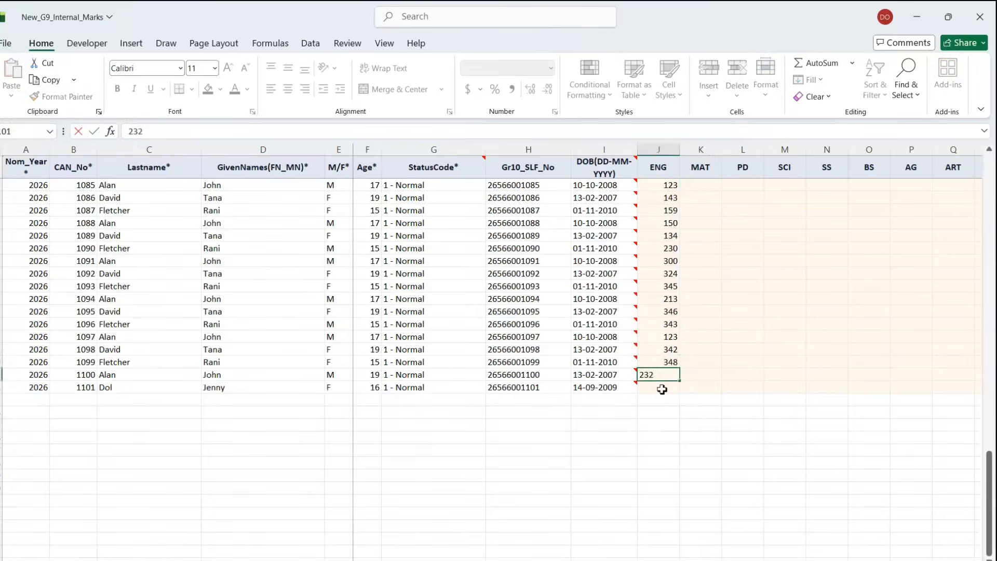
{"action": "key", "text": "Return"}
{"action": "type", "text": "23"}
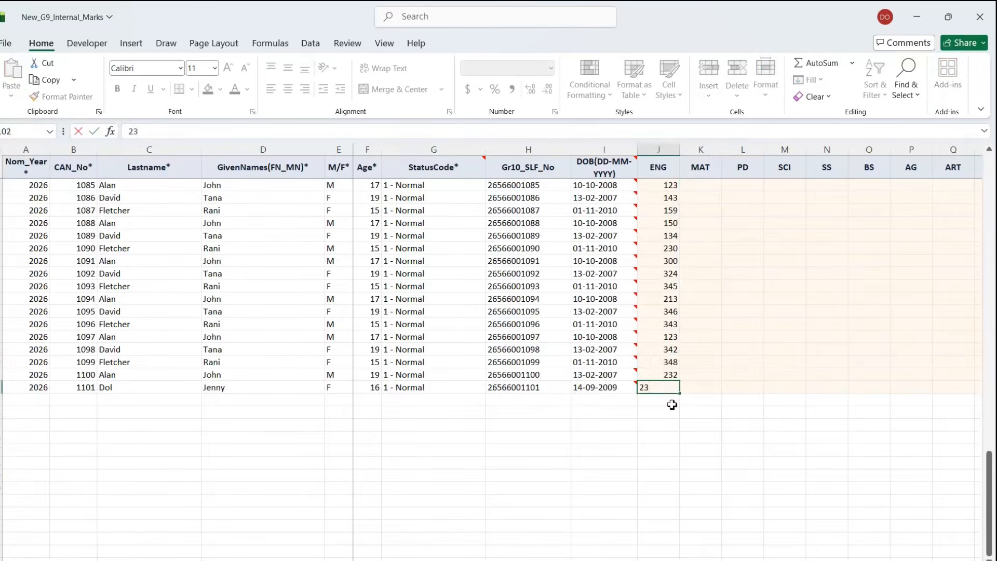
{"action": "key", "text": "Return"}
{"action": "scroll", "coordinate": [703, 360], "scroll_direction": "up", "scroll_amount": 20}
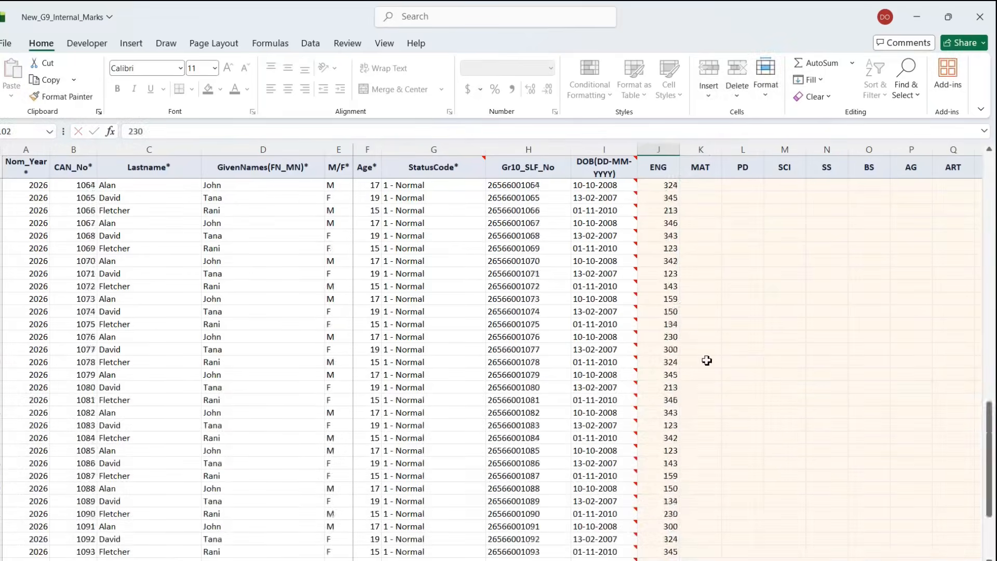
{"action": "left_click", "coordinate": [702, 186]}
- Enter MAT marks 346, 234 and 243, then paste copied marks down the MAT column
{"action": "type", "text": "346"}
{"action": "key", "text": "Return"}
{"action": "type", "text": "234"}
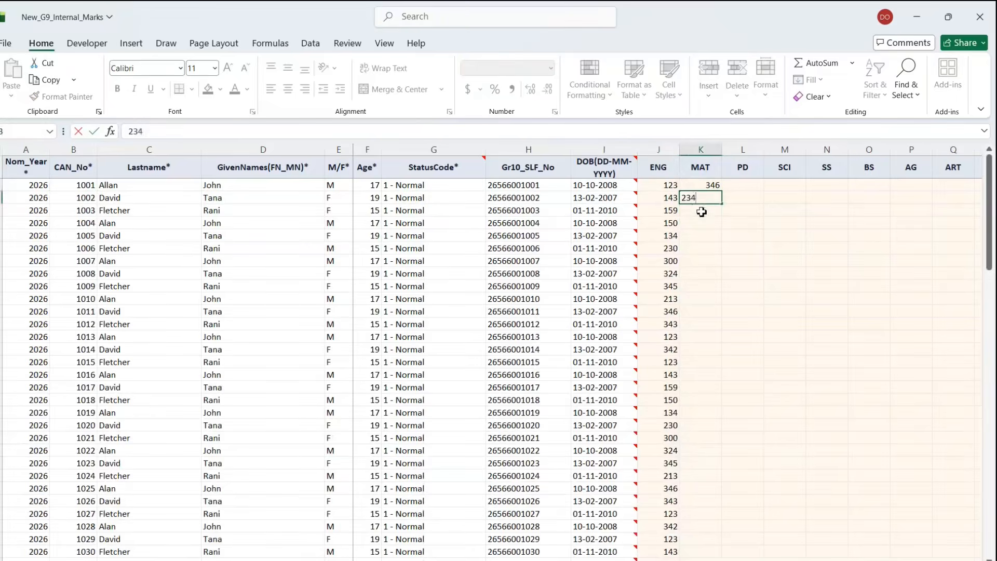
{"action": "key", "text": "Return"}
{"action": "type", "text": "65"}
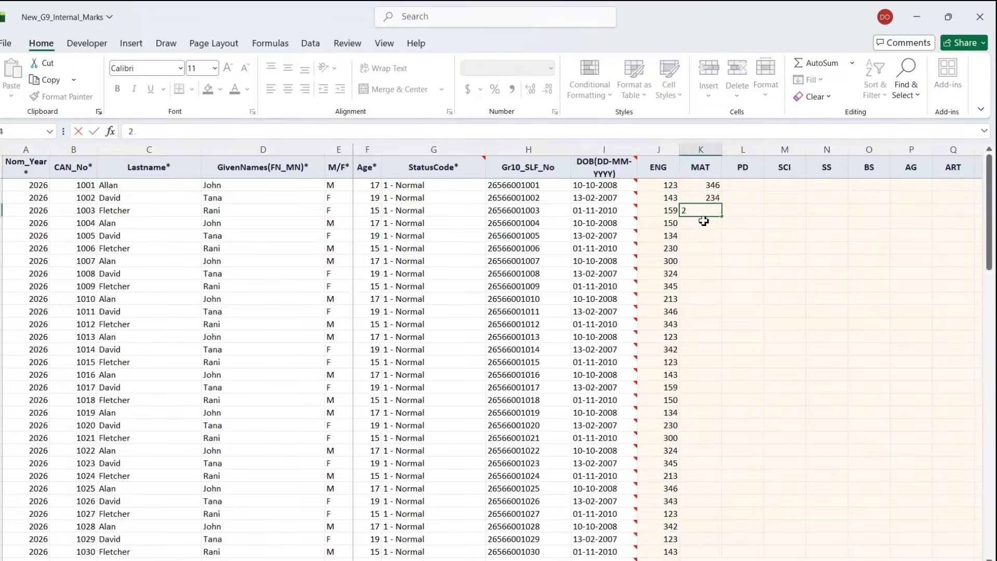
{"action": "left_click", "coordinate": [703, 222]}
{"action": "key", "text": "ctrl+v"}
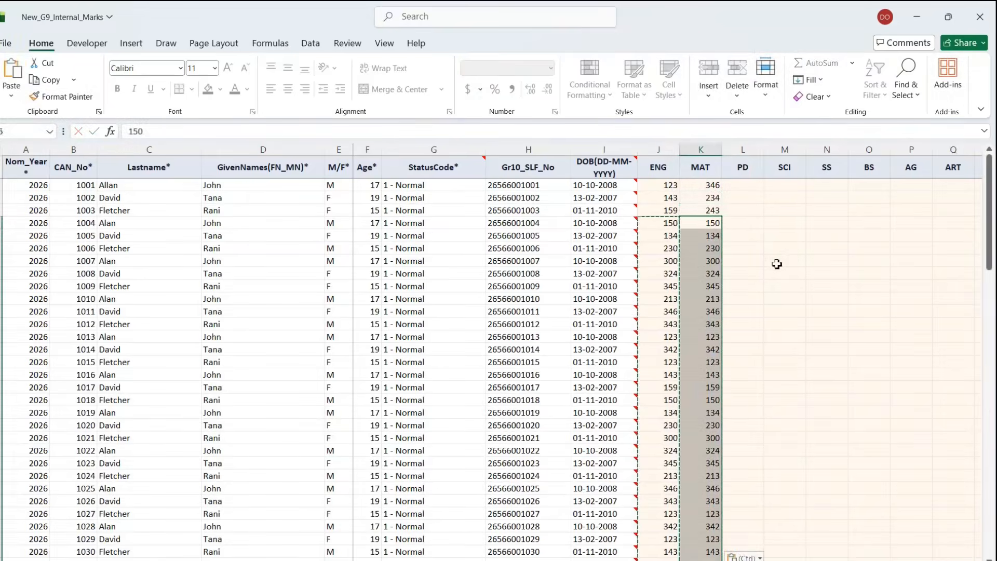
- Enter 123 as the first PD mark and copy the remaining MAT marks into PD
{"action": "left_click", "coordinate": [748, 188]}
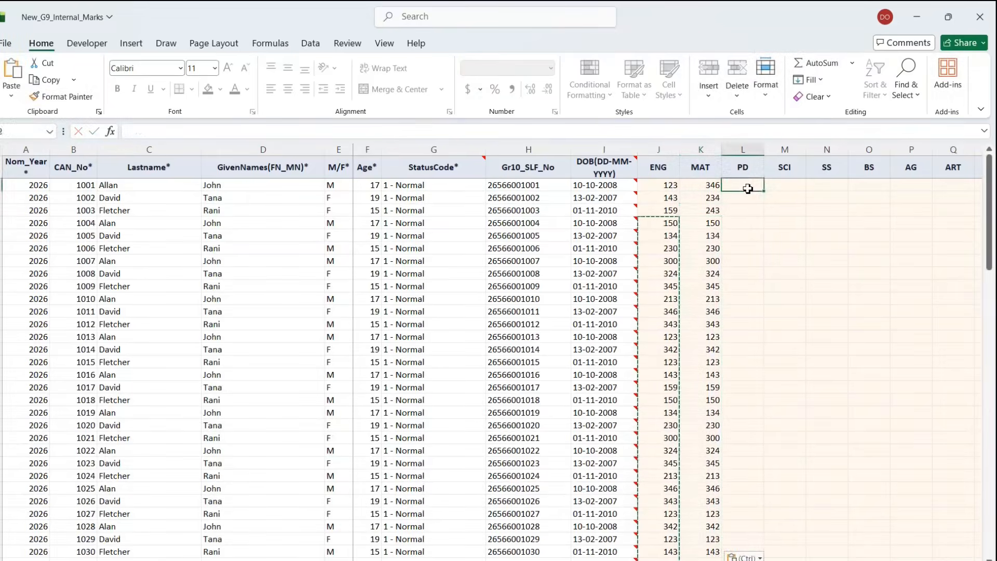
{"action": "type", "text": "123"}
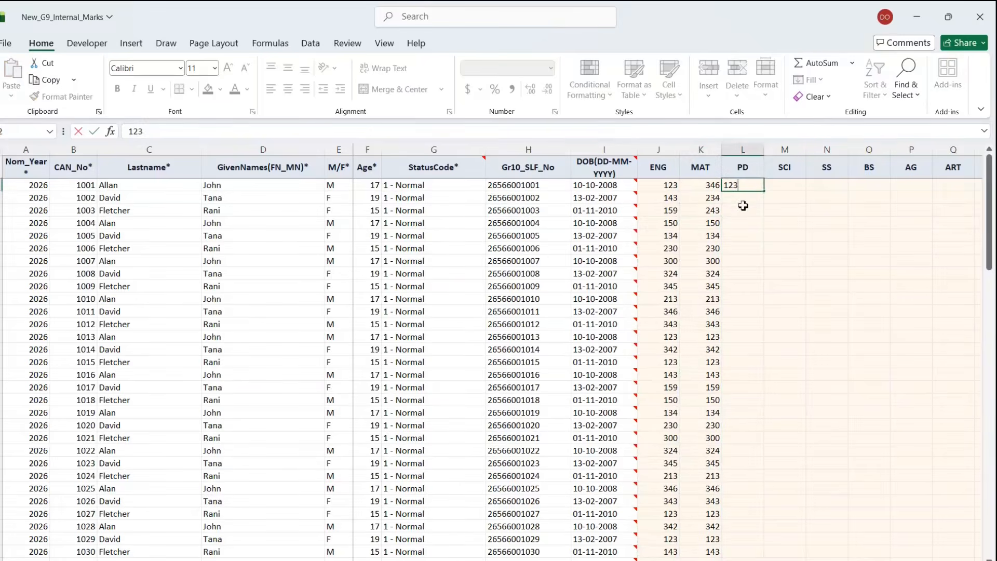
{"action": "left_click", "coordinate": [719, 199]}
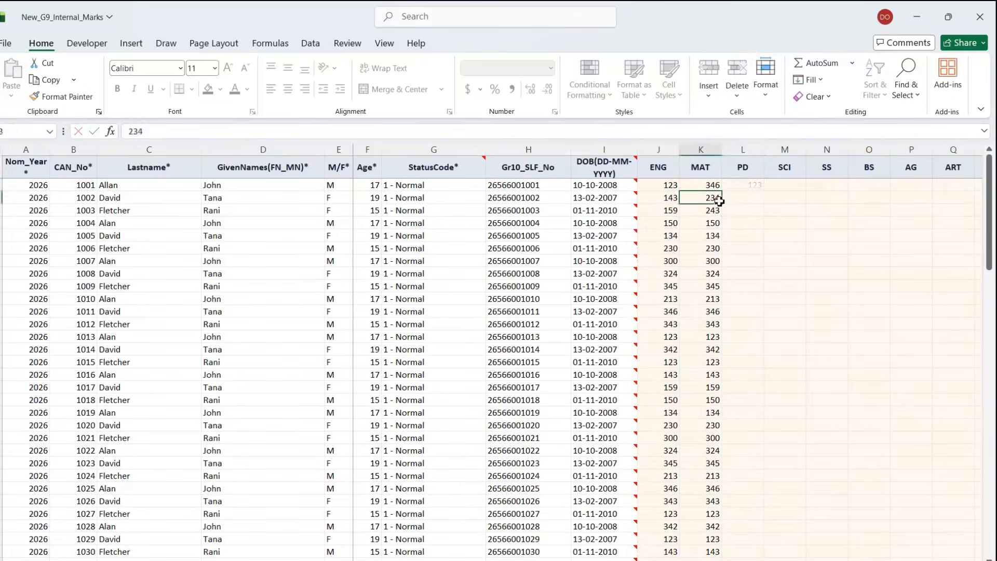
{"action": "key", "text": "ctrl+shift+Down"}
{"action": "key", "text": "ctrl+c"}
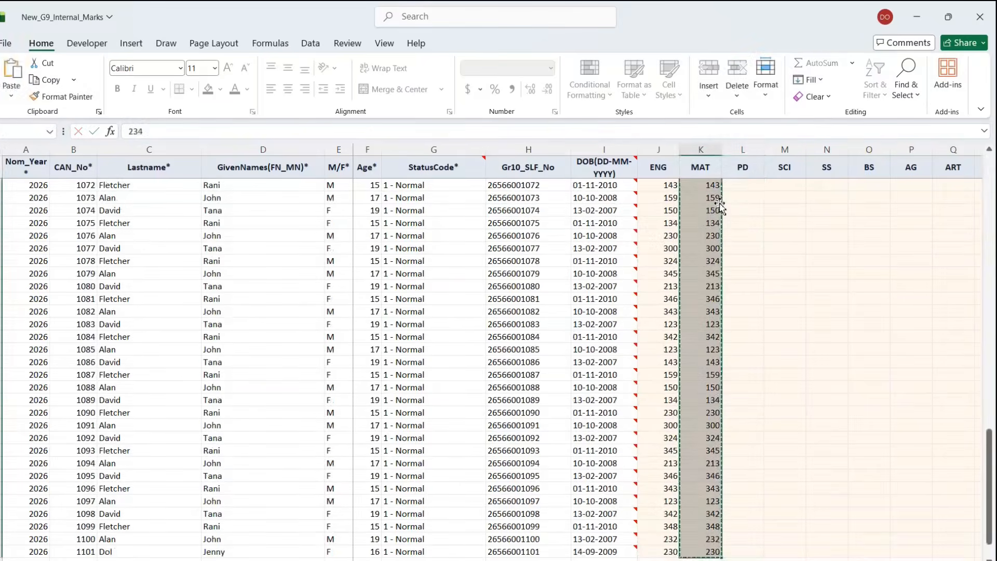
{"action": "scroll", "coordinate": [736, 209], "scroll_direction": "up", "scroll_amount": 20}
{"action": "scroll", "coordinate": [736, 210], "scroll_direction": "up", "scroll_amount": 3}
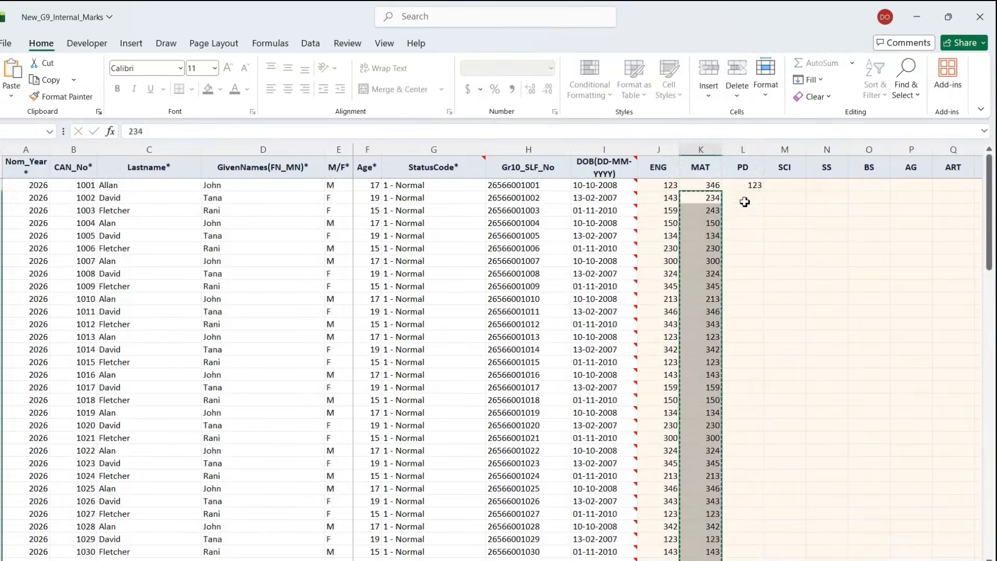
{"action": "left_click", "coordinate": [745, 200]}
{"action": "key", "text": "ctrl+v"}
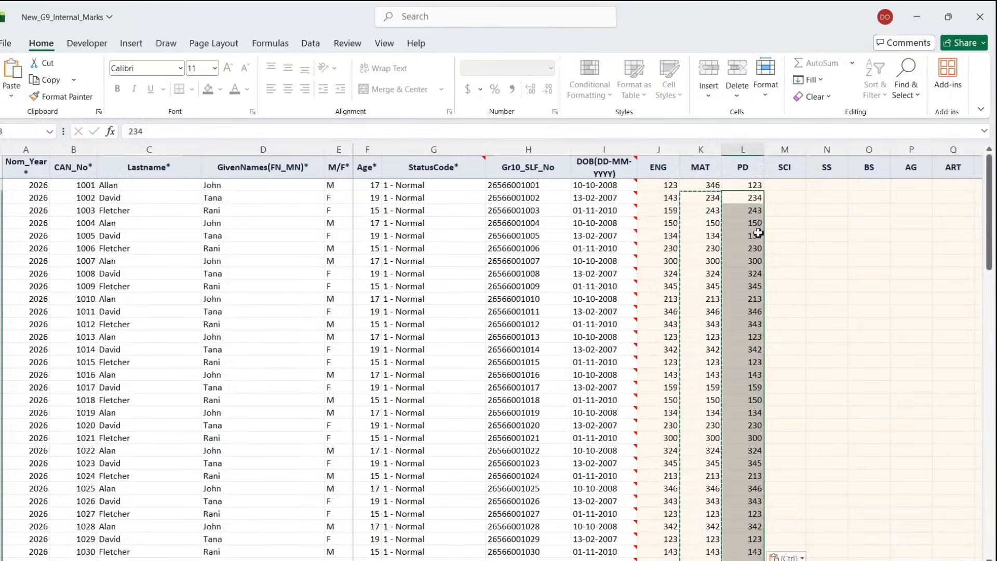
- Copy the whole PD column and paste it at the top of SCI, SS, BS and AG
{"action": "left_click", "coordinate": [754, 185]}
{"action": "key", "text": "ctrl+shift+Down"}
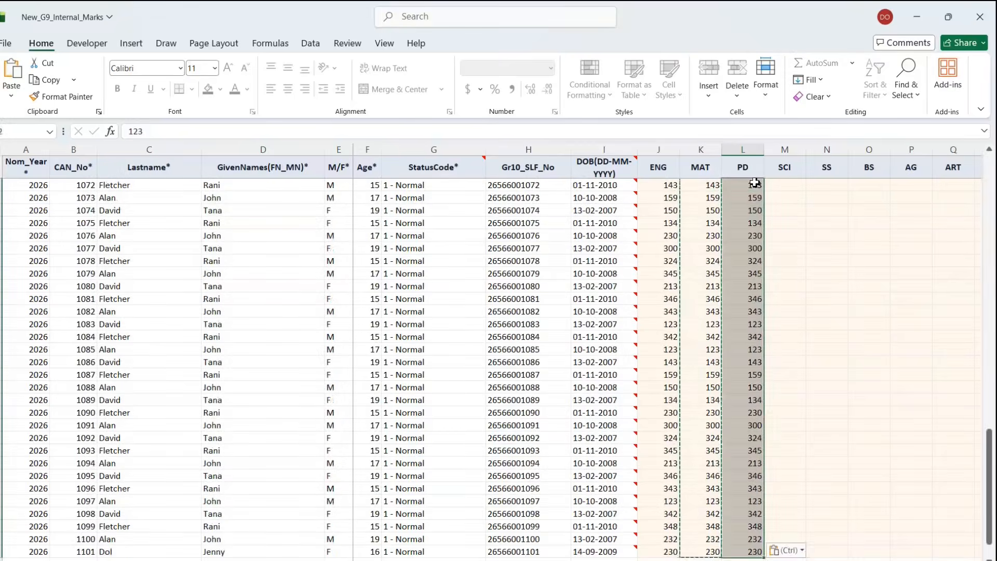
{"action": "scroll", "coordinate": [755, 183], "scroll_direction": "up", "scroll_amount": 13}
{"action": "scroll", "coordinate": [754, 183], "scroll_direction": "up", "scroll_amount": 11}
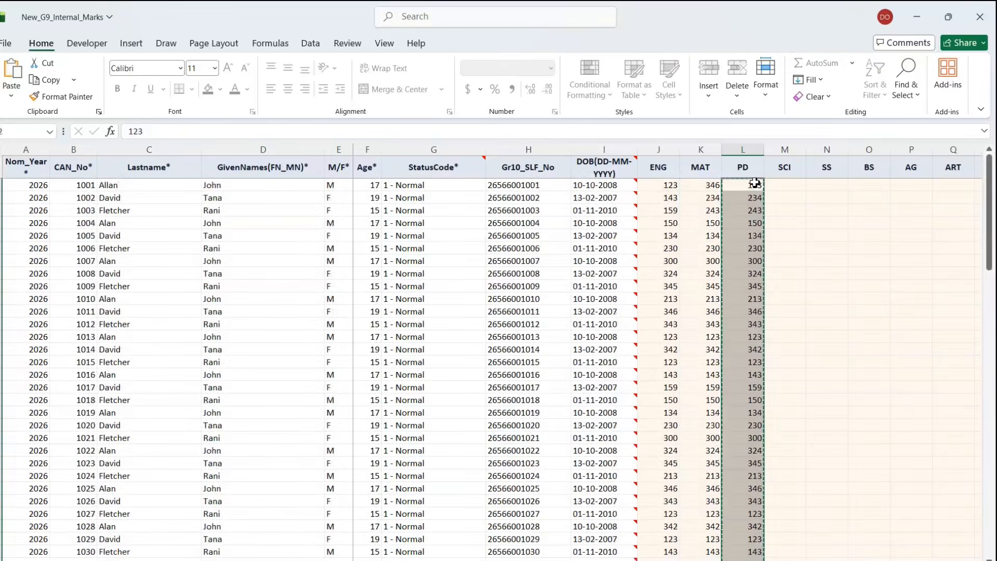
{"action": "left_click", "coordinate": [785, 184]}
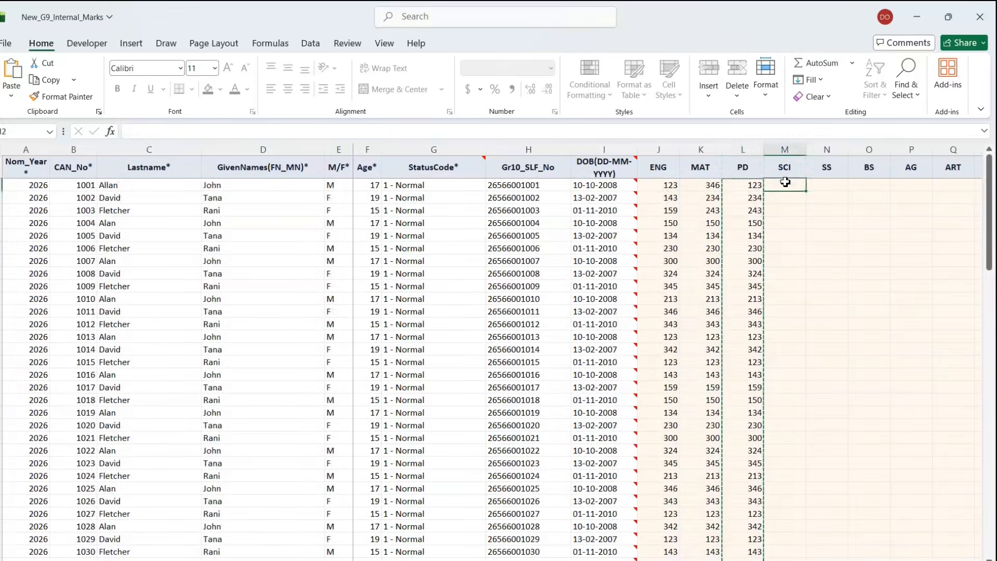
{"action": "key", "text": "ctrl+v"}
{"action": "left_click", "coordinate": [817, 188]}
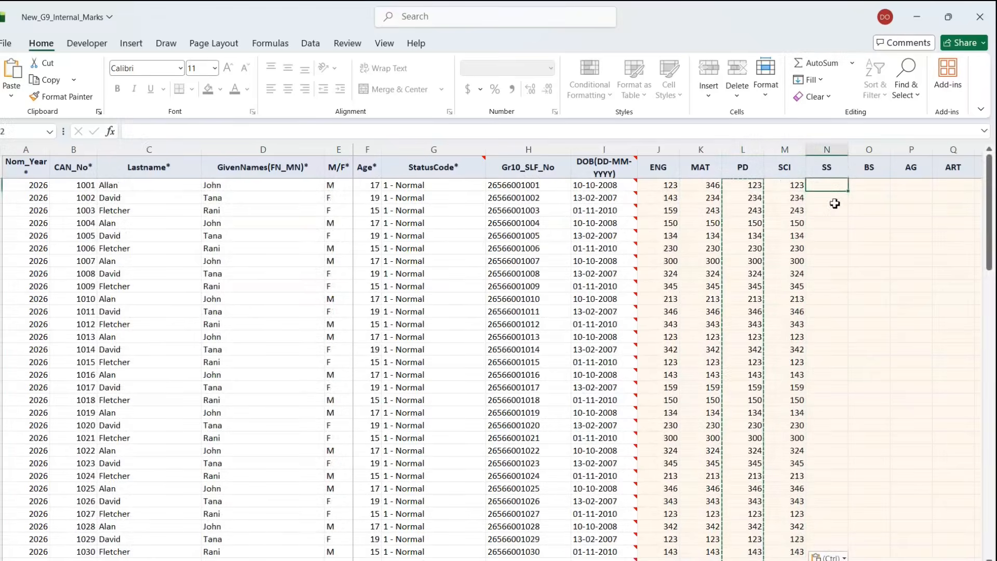
{"action": "key", "text": "ctrl+v"}
{"action": "left_click", "coordinate": [868, 185]}
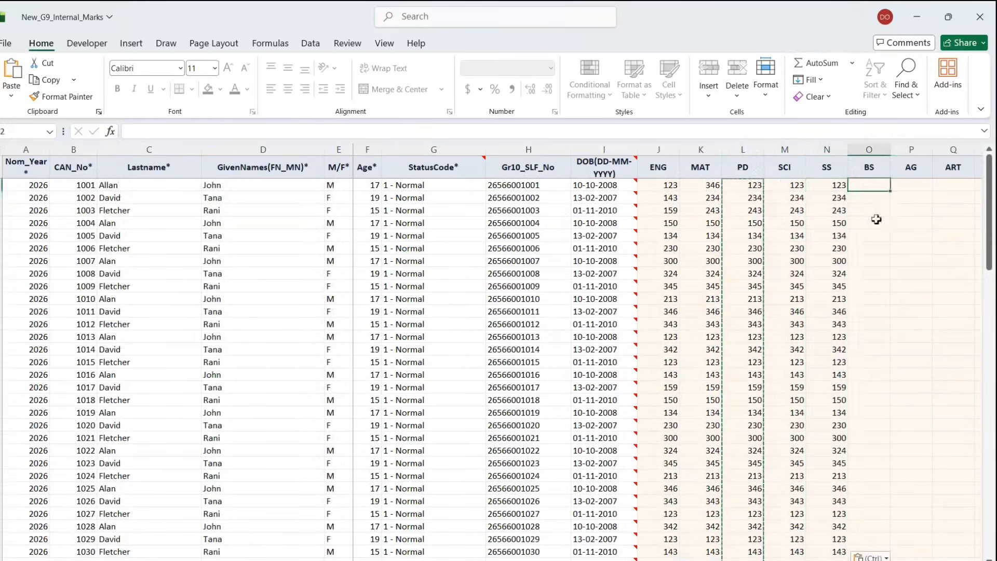
{"action": "key", "text": "ctrl+v"}
{"action": "left_click", "coordinate": [919, 188]}
{"action": "key", "text": "ctrl+v"}
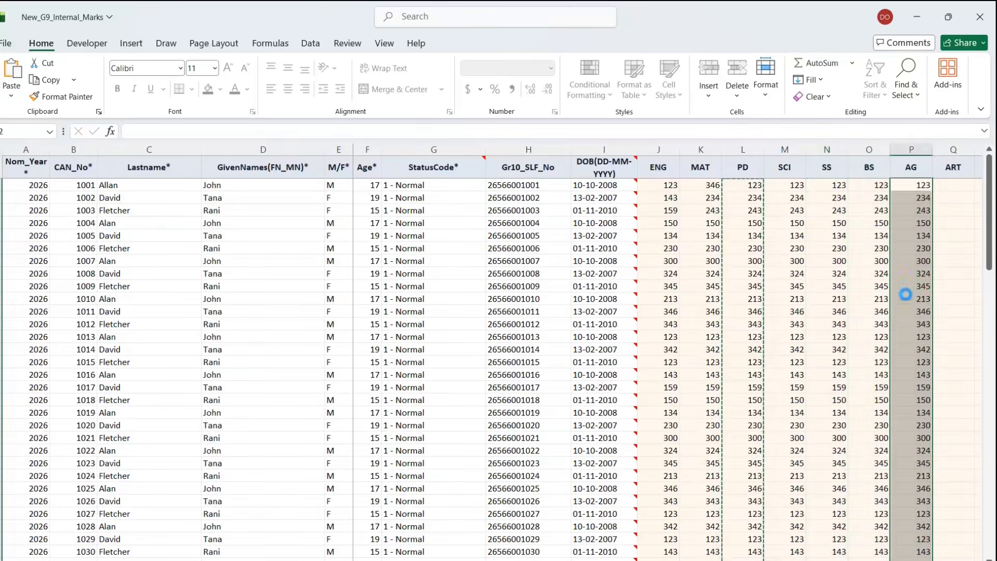
- Spot-check one student's row of marks from ENG across to AG
{"action": "left_click", "coordinate": [901, 302]}
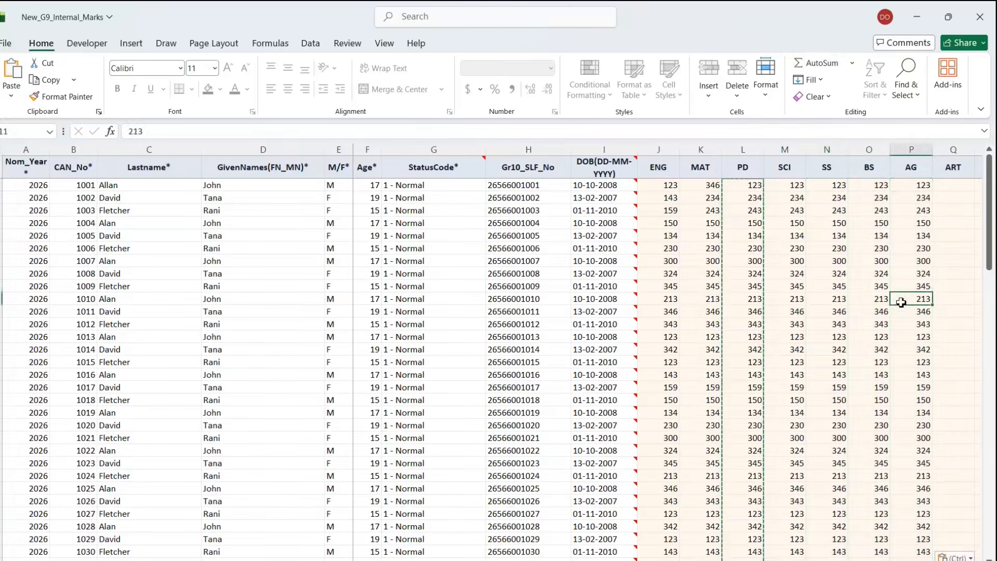
{"action": "left_click", "coordinate": [675, 240]}
{"action": "left_click", "coordinate": [719, 236]}
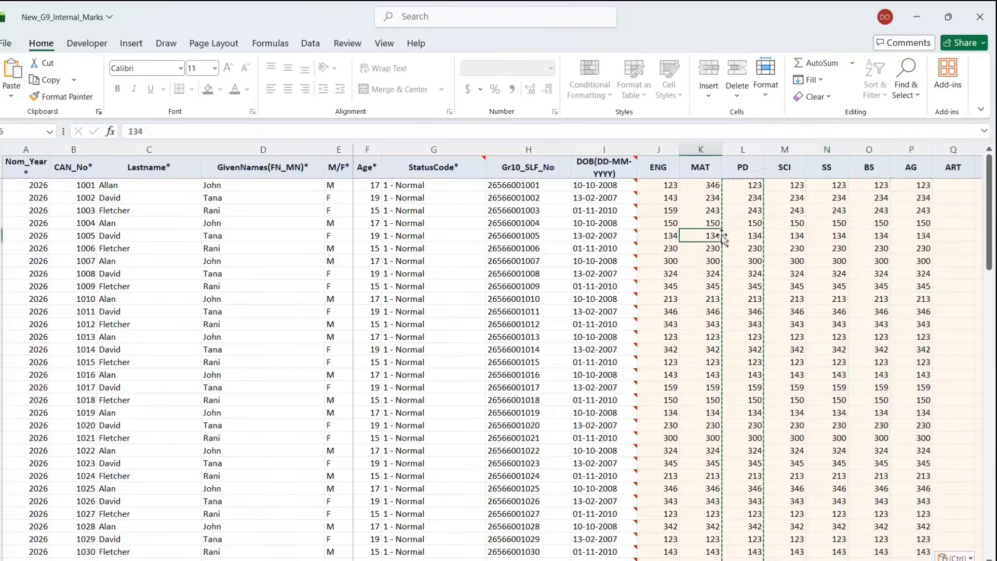
{"action": "left_click", "coordinate": [751, 235]}
{"action": "left_click", "coordinate": [800, 238]}
{"action": "left_click", "coordinate": [839, 238]}
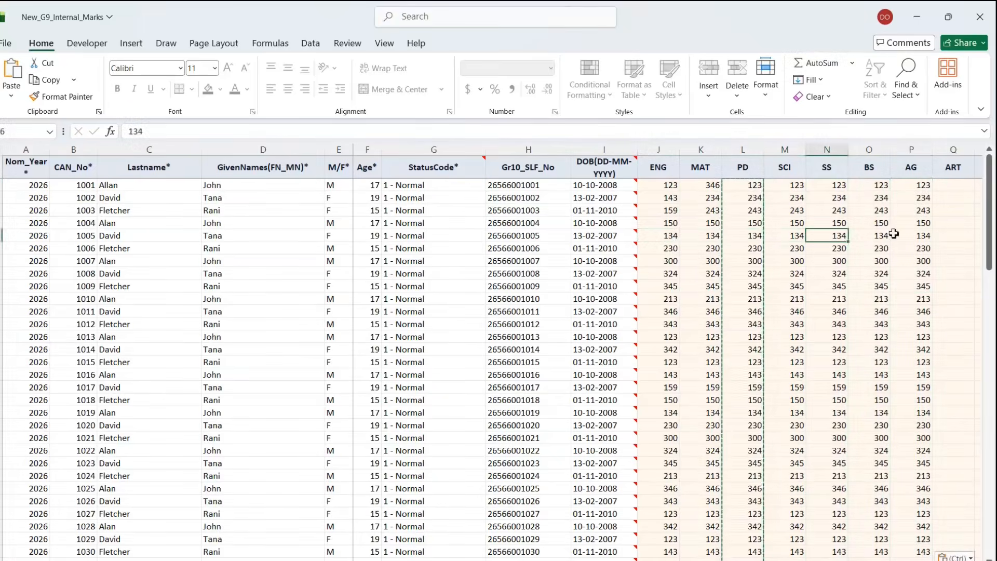
{"action": "left_click", "coordinate": [875, 237]}
{"action": "left_click", "coordinate": [923, 235]}
{"action": "scroll", "coordinate": [883, 335], "scroll_direction": "down", "scroll_amount": 20}
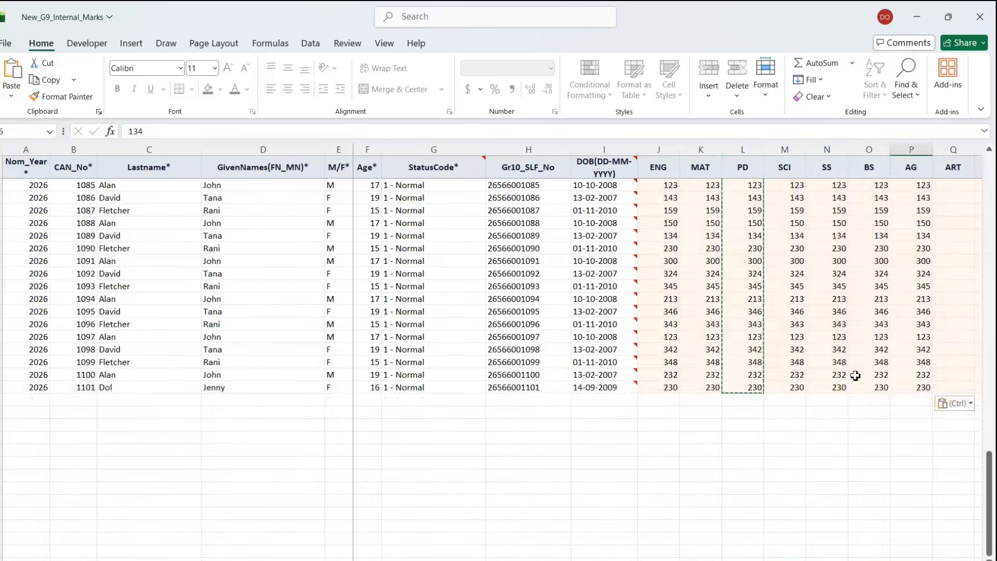
- Save New_G9_Internal_Marks.xlsx with Ctrl+S and close Excel
{"action": "scroll", "coordinate": [856, 375], "scroll_direction": "up", "scroll_amount": 20}
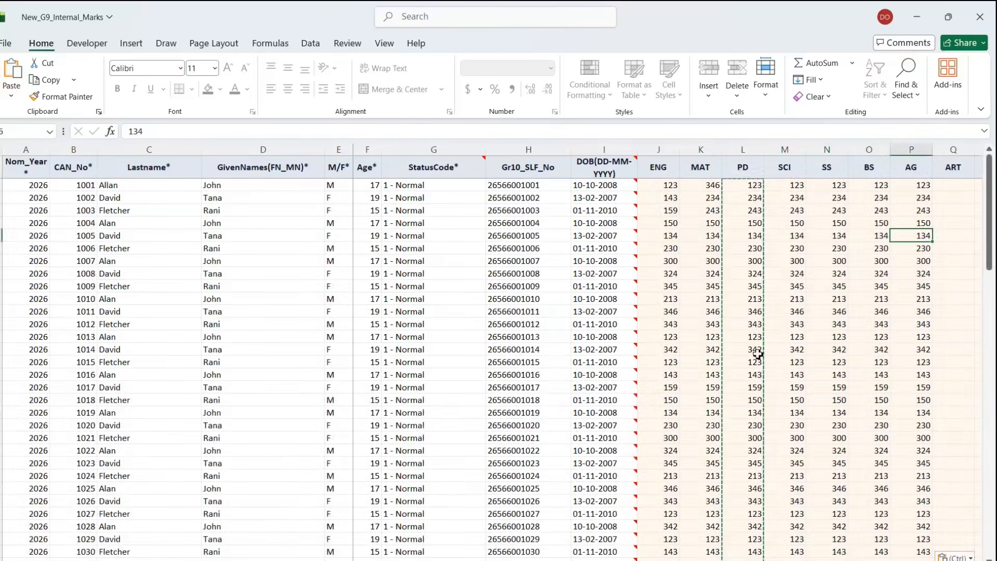
{"action": "key", "text": "ctrl+2"}
{"action": "mouse_move", "coordinate": [161, 175]}
{"action": "left_mouse_down"}
{"action": "mouse_move", "coordinate": [65, 51]}
{"action": "mouse_move", "coordinate": [56, 24]}
{"action": "left_mouse_up"}
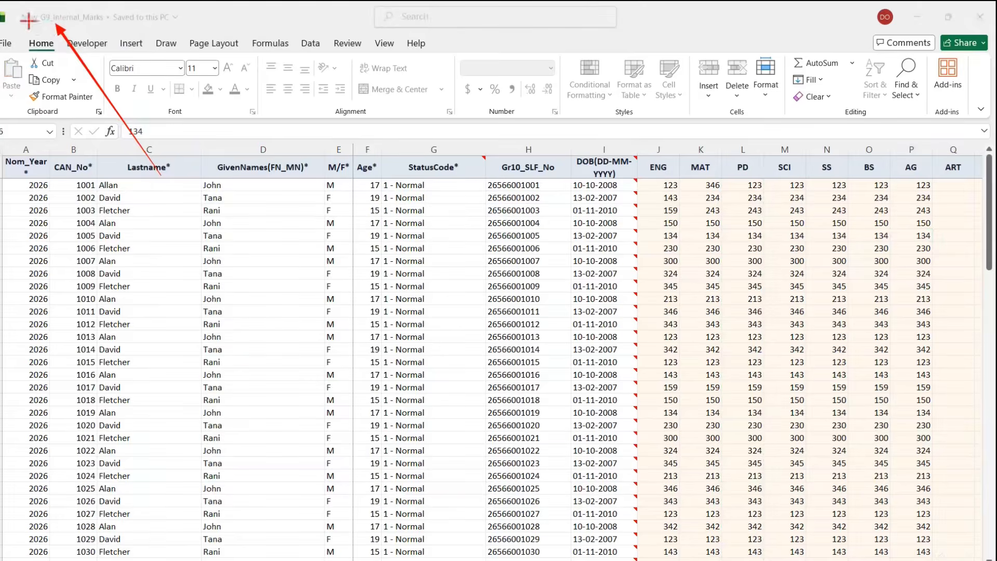
{"action": "left_click_drag", "start_coordinate": [7, 7], "coordinate": [180, 36]}
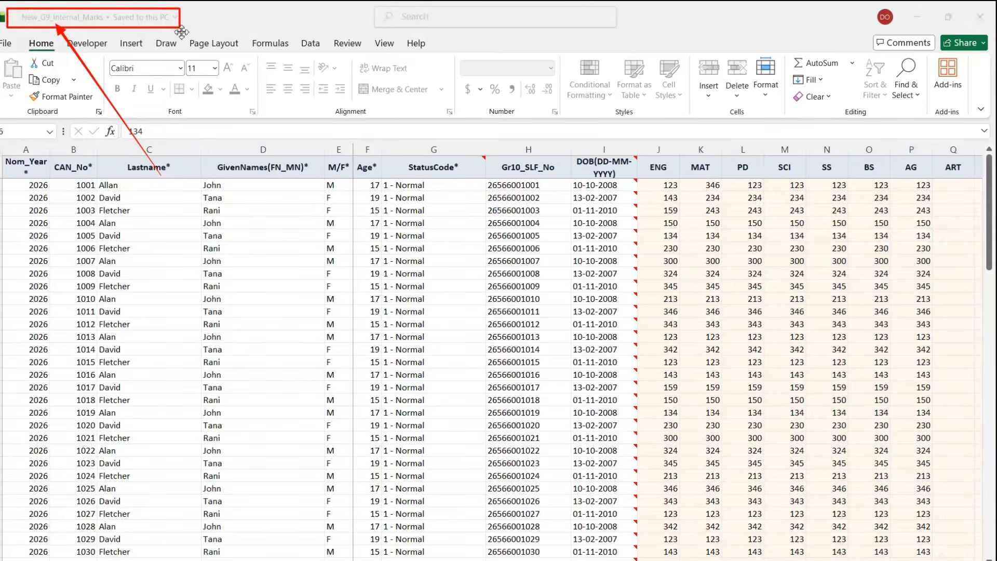
{"action": "key", "text": "Escape"}
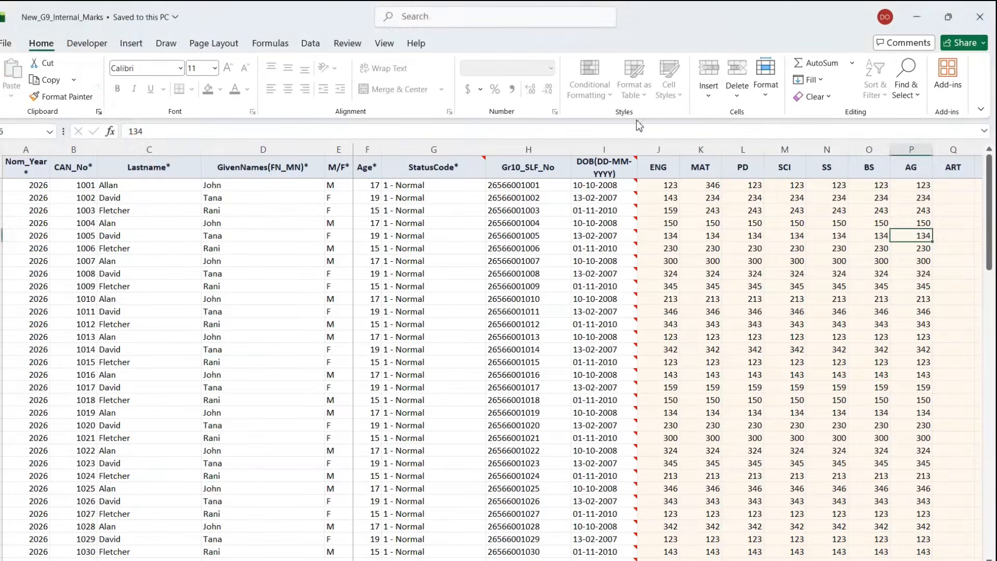
{"action": "key", "text": "ctrl+s"}
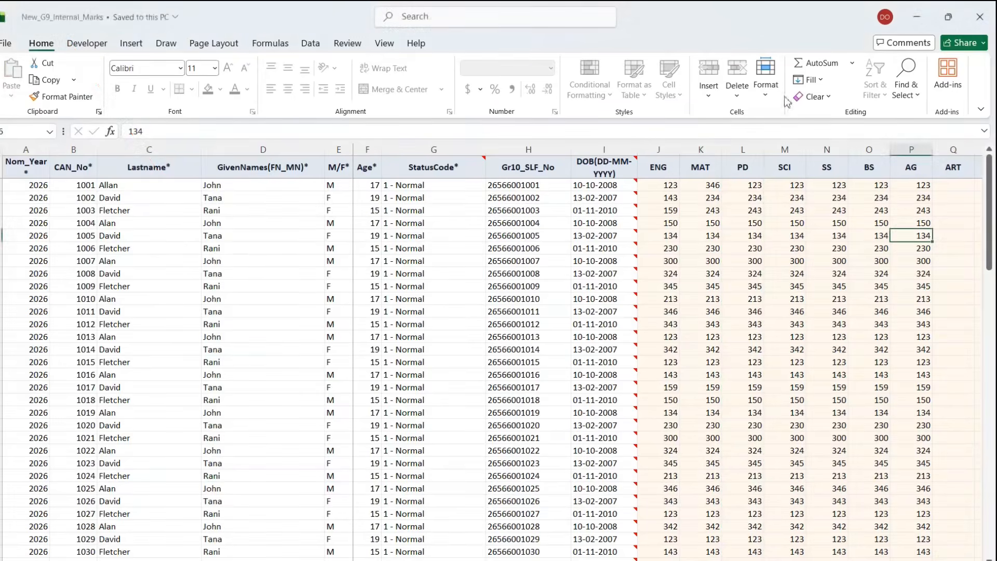
{"action": "left_click", "coordinate": [989, 22]}
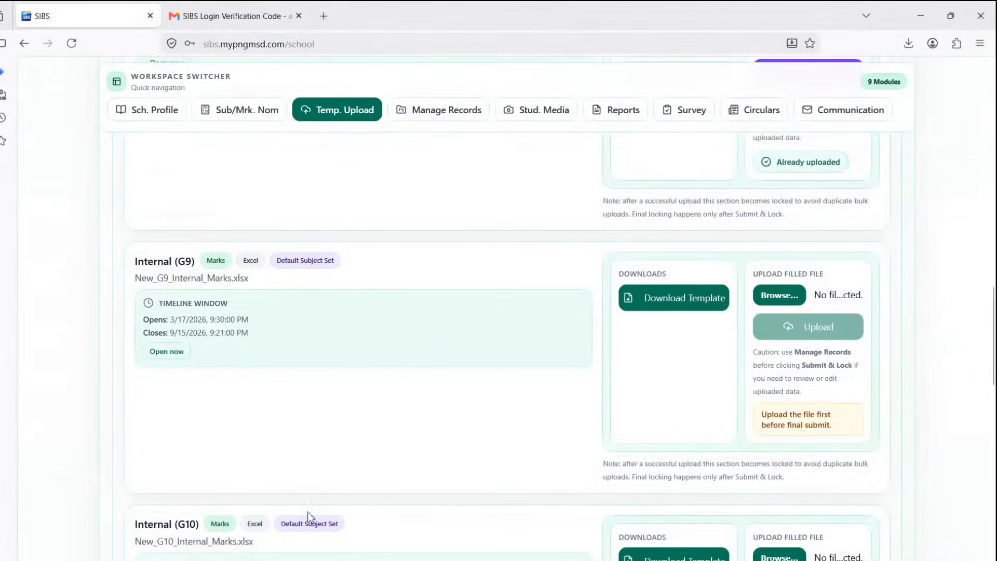
- Find New_G9_Internal_Marks in the Downloads folder, then bring Firefox back to the front
{"action": "key", "text": "super+e"}
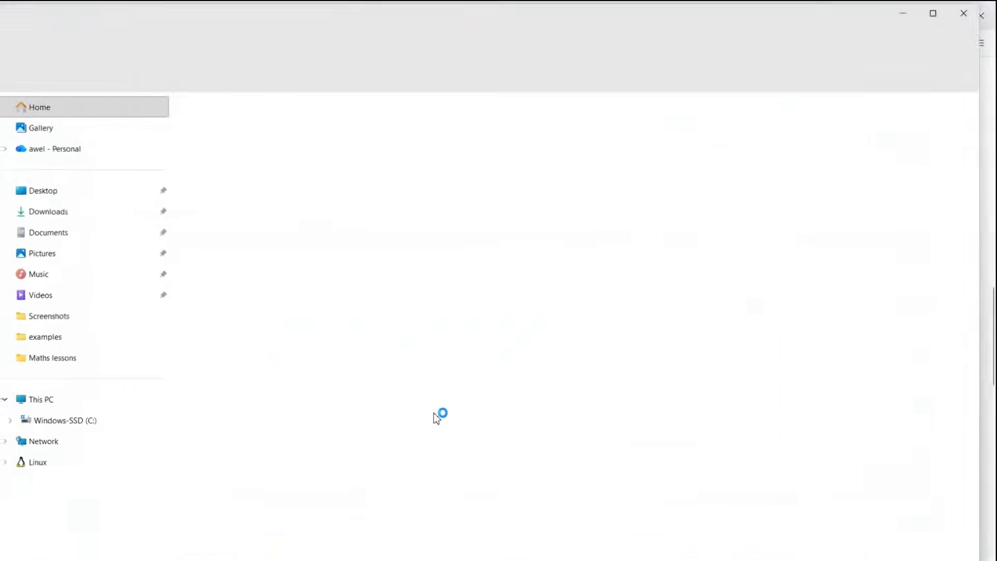
{"action": "left_click", "coordinate": [55, 217]}
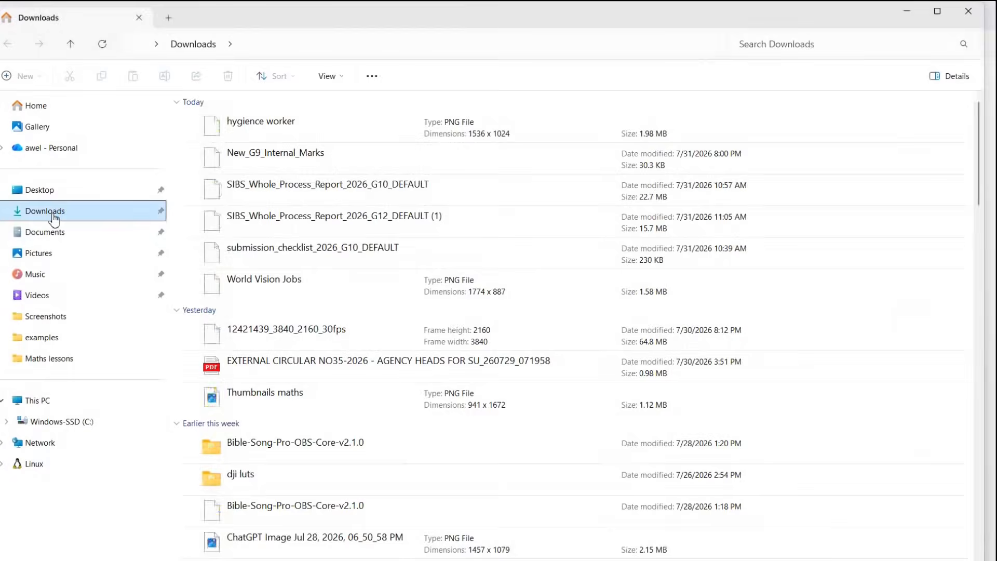
{"action": "left_click", "coordinate": [262, 153]}
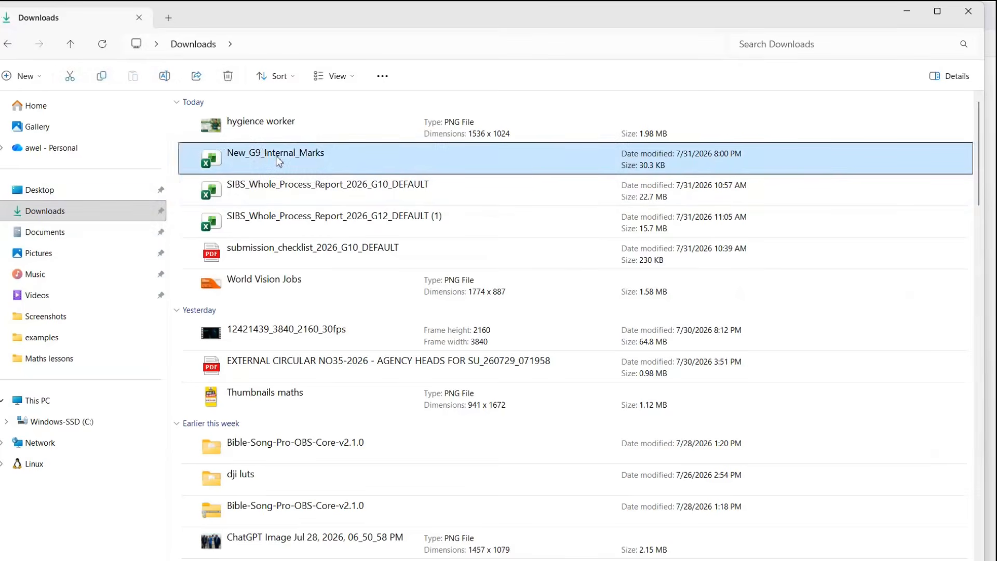
{"action": "key", "text": "ctrl+alt+g"}
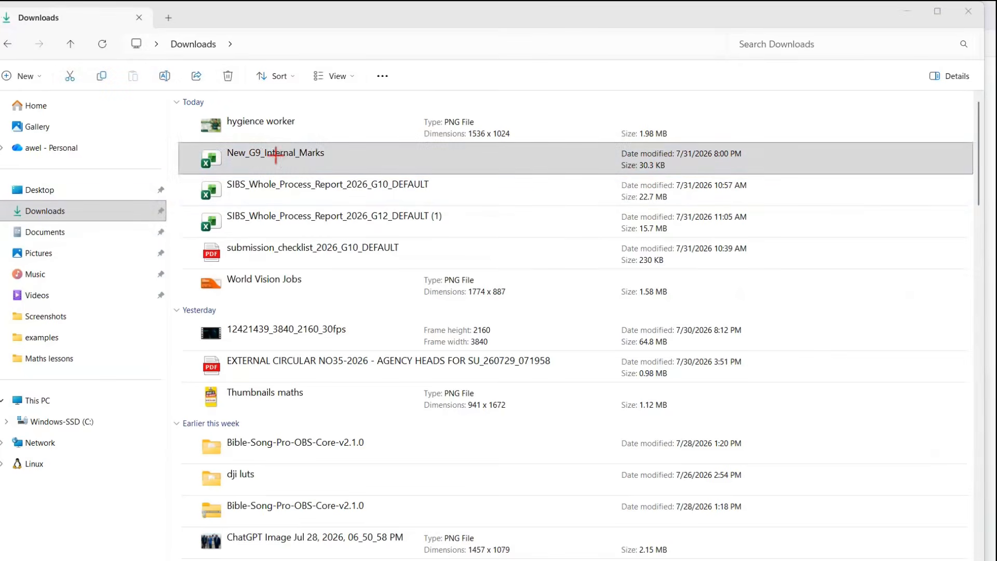
{"action": "mouse_move", "coordinate": [145, 273]}
{"action": "left_mouse_down"}
{"action": "mouse_move", "coordinate": [229, 151]}
{"action": "mouse_move", "coordinate": [235, 172]}
{"action": "left_mouse_up"}
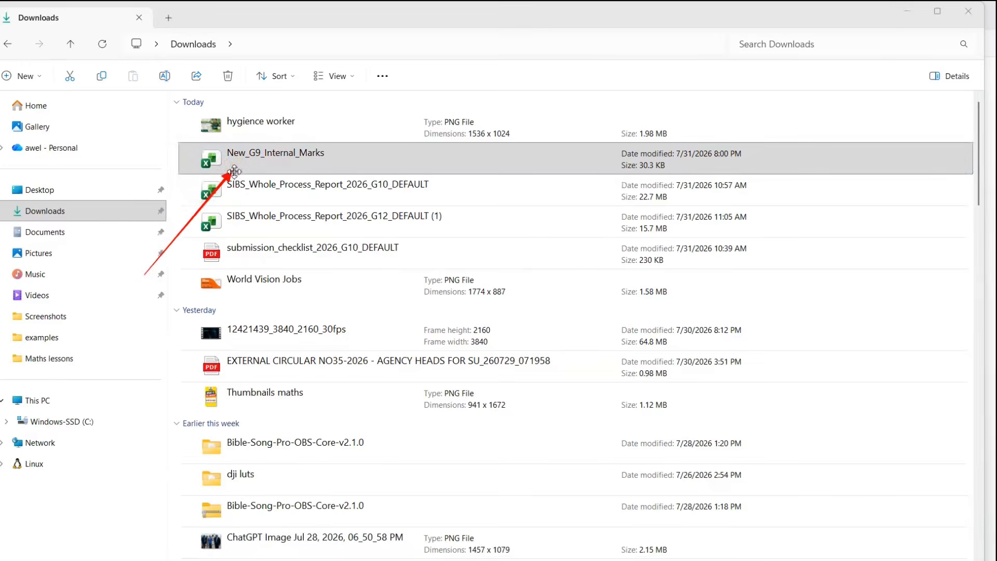
{"action": "mouse_move", "coordinate": [180, 141]}
{"action": "left_mouse_down"}
{"action": "mouse_move", "coordinate": [224, 174]}
{"action": "mouse_move", "coordinate": [332, 174]}
{"action": "left_mouse_up"}
{"action": "key", "text": "Escape"}
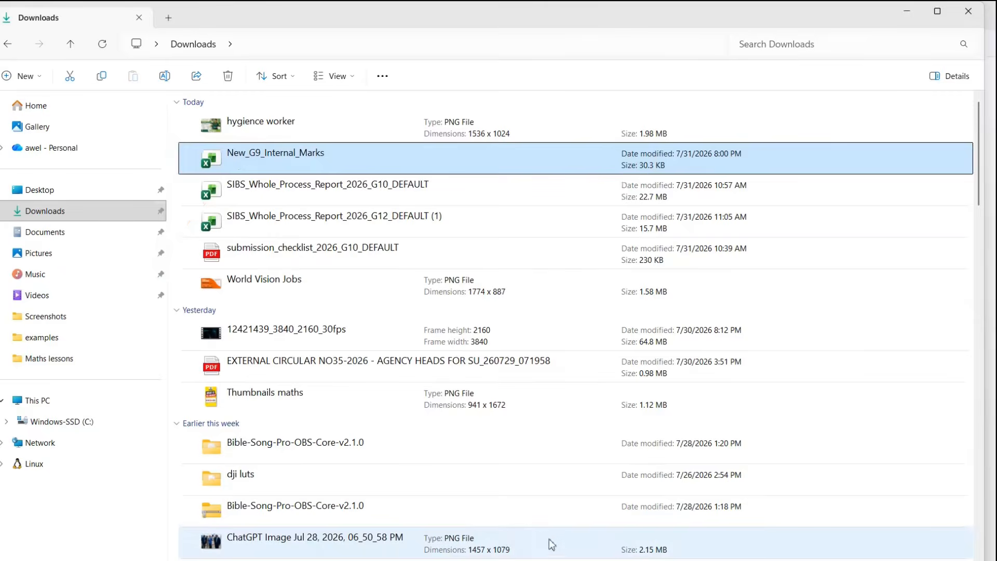
{"action": "left_click", "coordinate": [552, 560]}
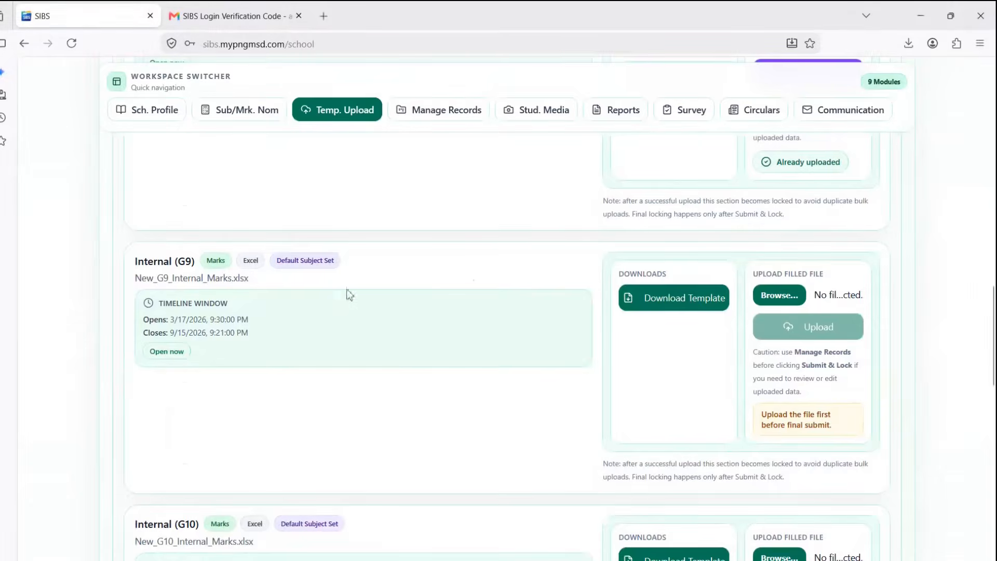
- Scroll the SIBS page to the Internal (G9) card's Upload Filled File area
{"action": "scroll", "coordinate": [309, 280], "scroll_direction": "down", "scroll_amount": 2}
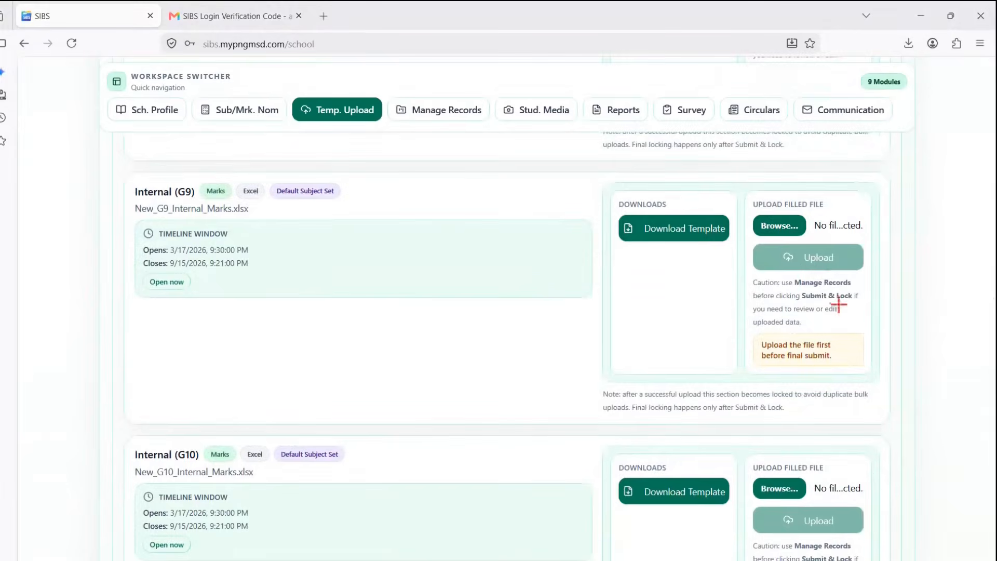
{"action": "left_click_drag", "start_coordinate": [944, 224], "coordinate": [831, 224]}
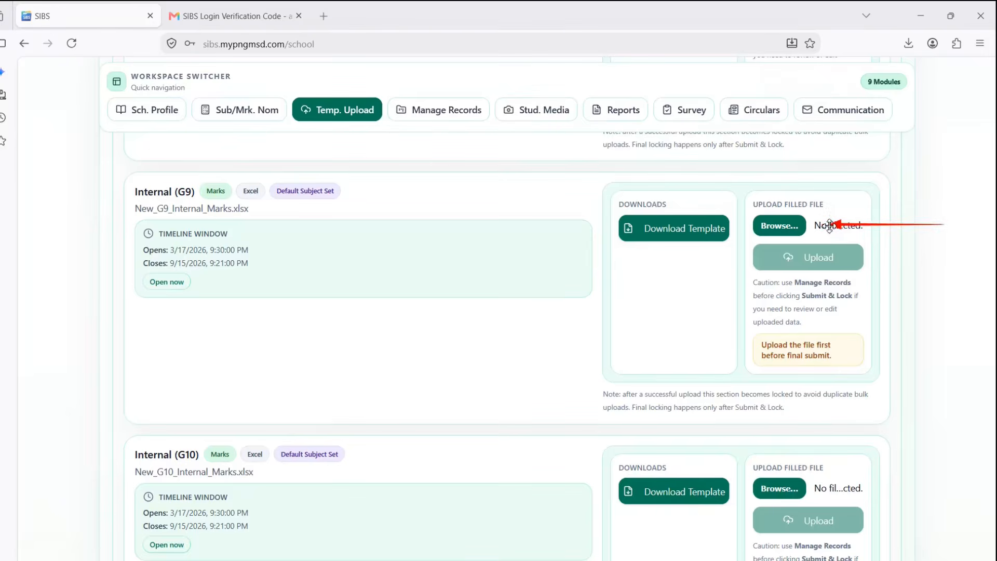
{"action": "mouse_move", "coordinate": [745, 198]}
{"action": "left_mouse_down"}
{"action": "mouse_move", "coordinate": [795, 244]}
{"action": "mouse_move", "coordinate": [818, 240]}
{"action": "left_mouse_up"}
{"action": "key", "text": "Escape"}
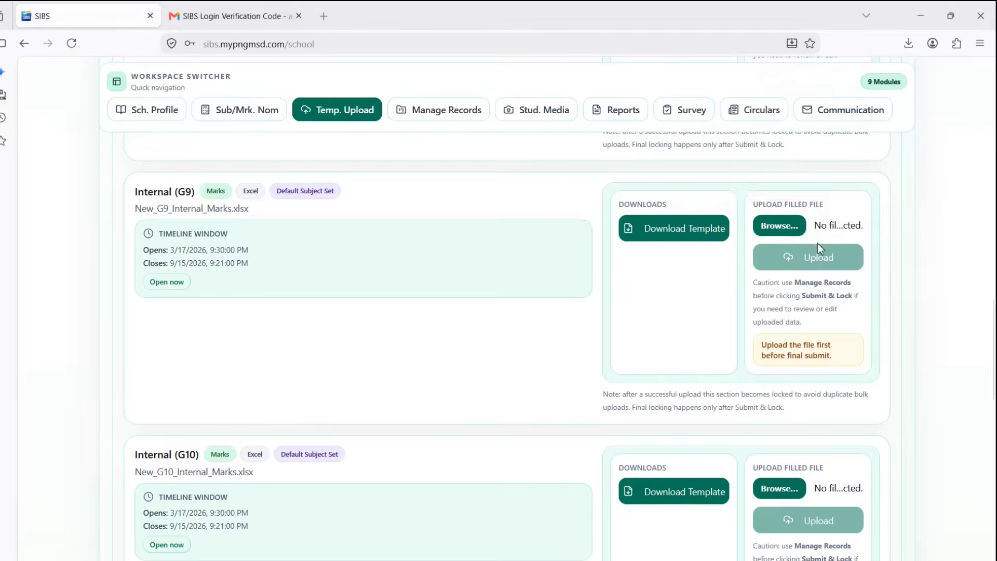
- Choose New_G9_Internal_Marks.xlsx as the file for the Internal (G9) upload
{"action": "left_click", "coordinate": [780, 229]}
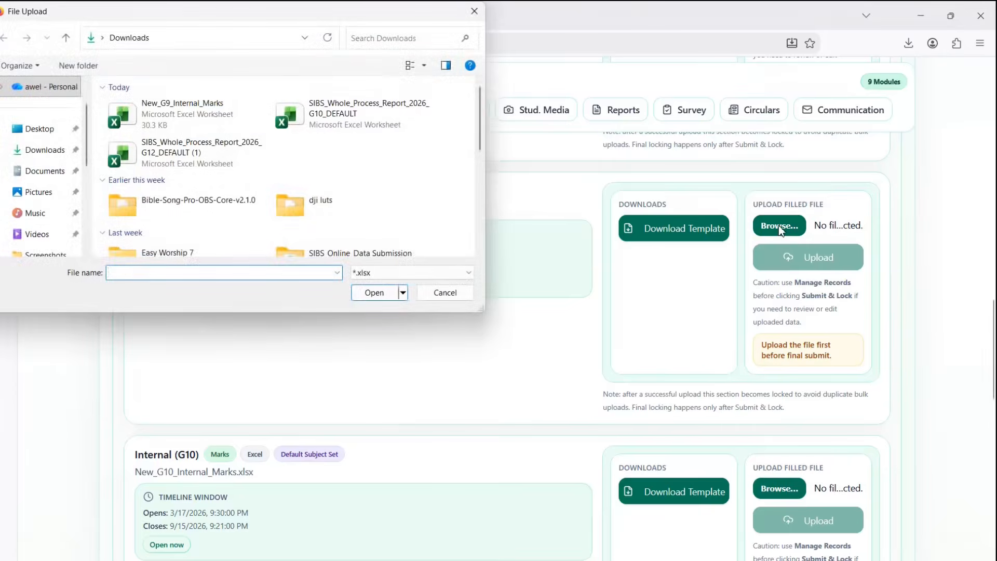
{"action": "left_click", "coordinate": [195, 119]}
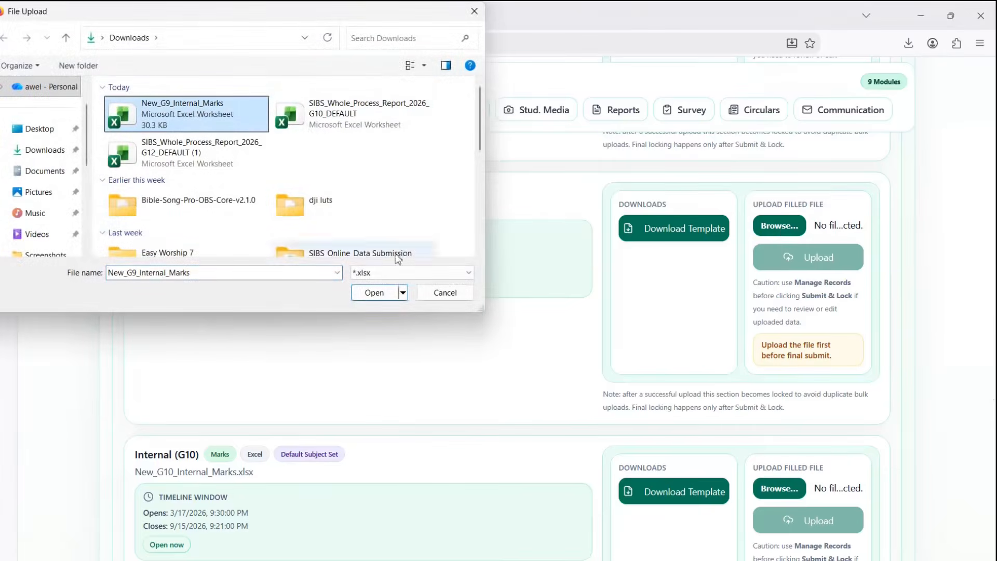
{"action": "left_click", "coordinate": [373, 294]}
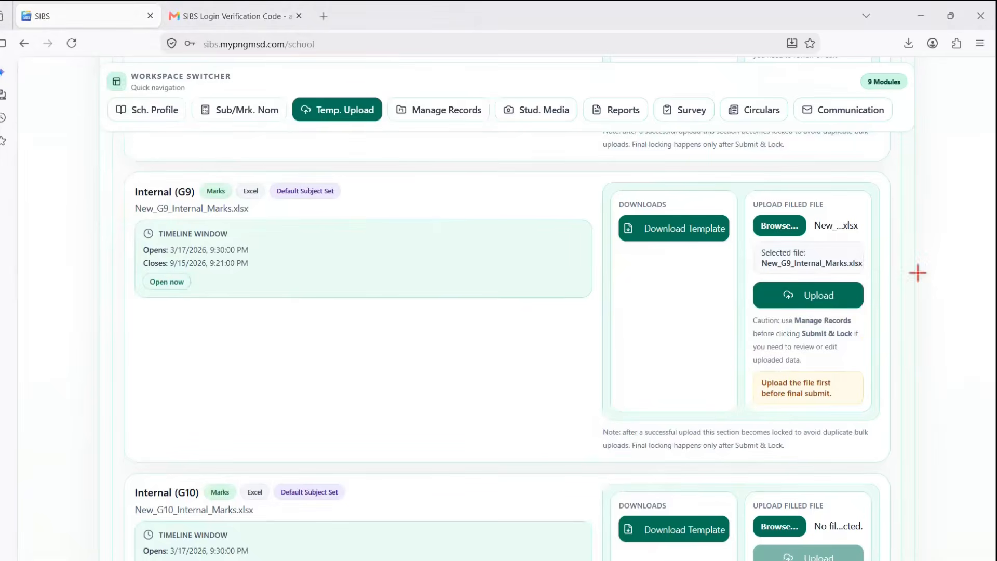
{"action": "left_click_drag", "start_coordinate": [916, 269], "coordinate": [868, 267]}
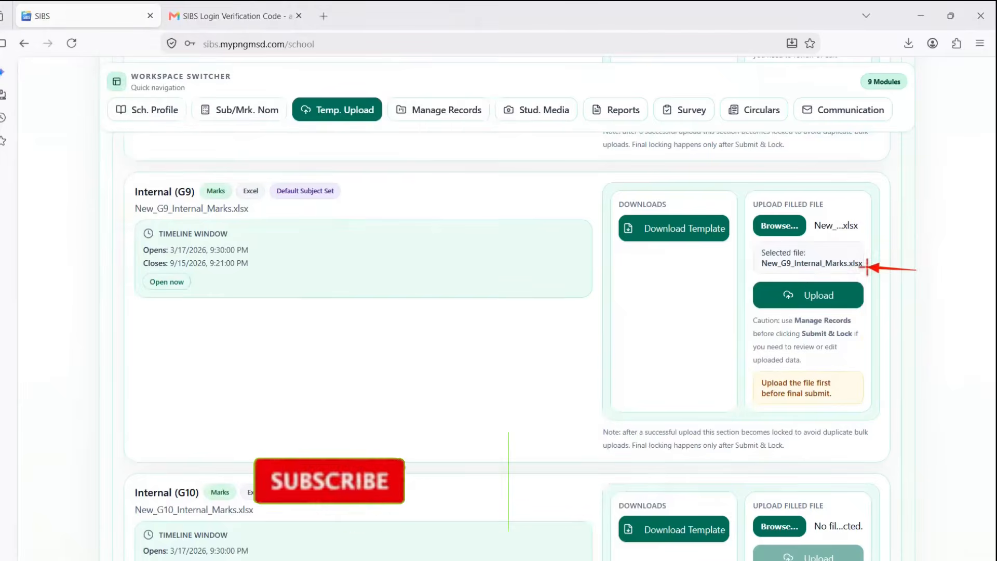
{"action": "left_click_drag", "start_coordinate": [917, 298], "coordinate": [867, 298]}
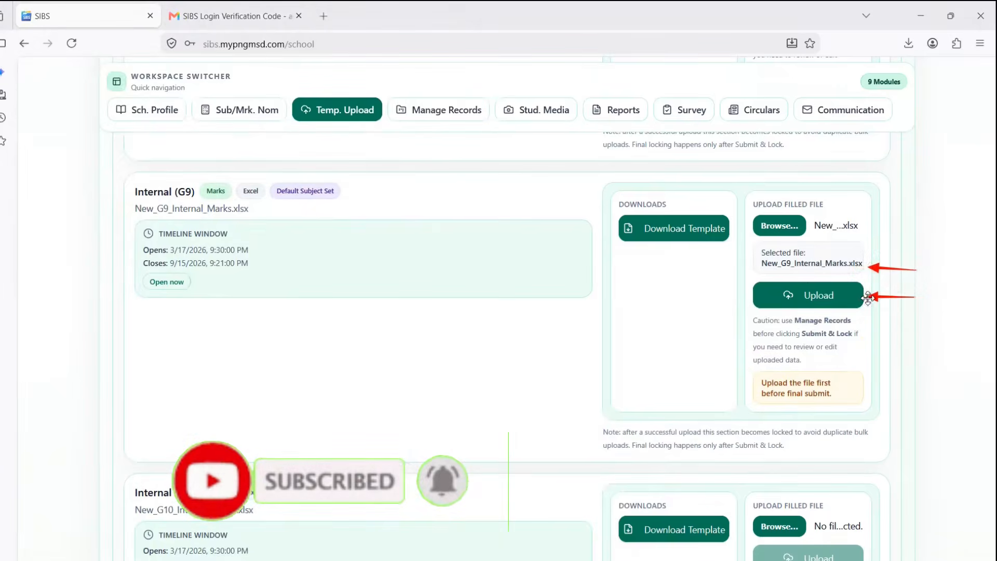
{"action": "key", "text": "Escape"}
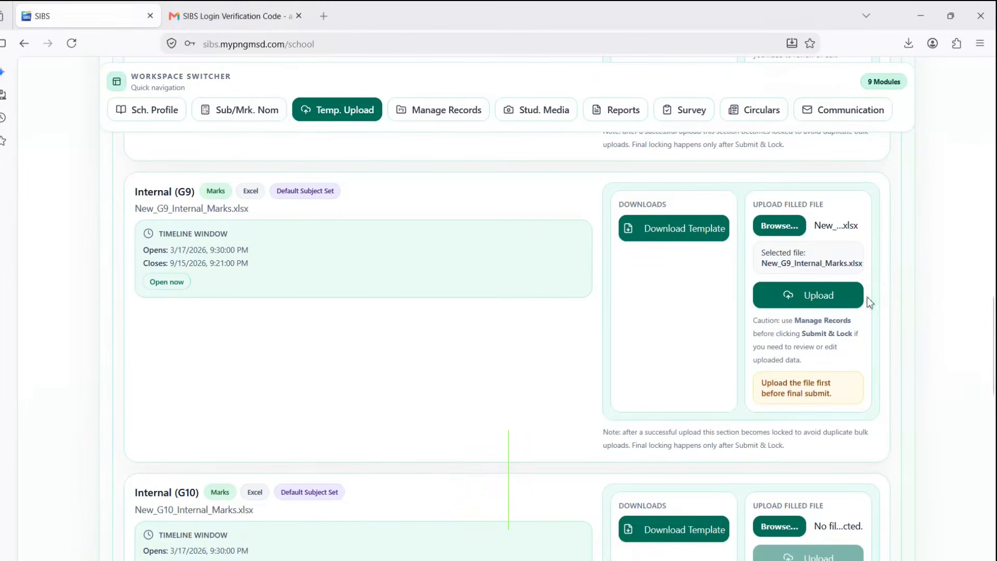
- Upload the G9 internal marks (101 inserted, 0 updated) and mark up the already-uploaded status
{"action": "left_click", "coordinate": [812, 297]}
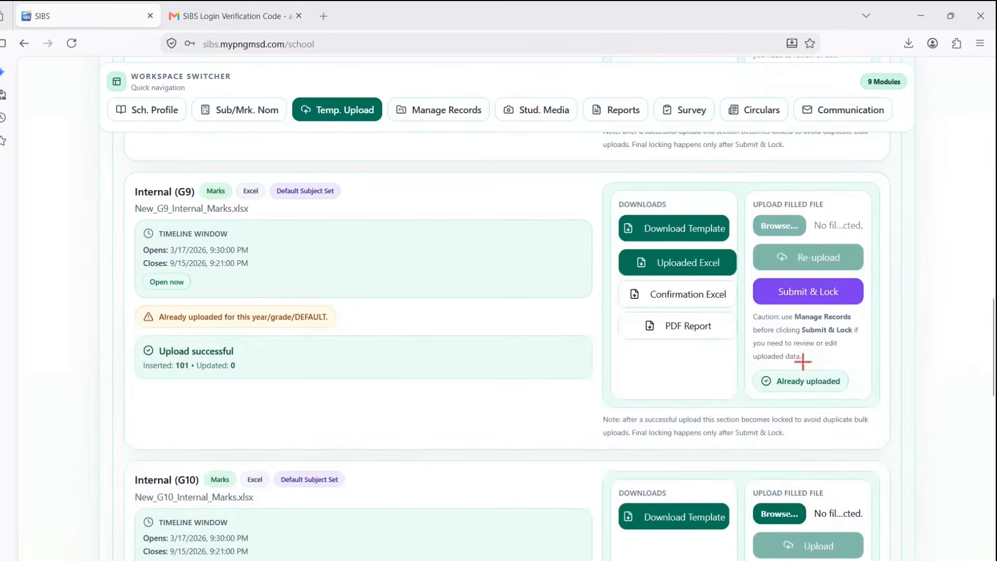
{"action": "mouse_move", "coordinate": [748, 354]}
{"action": "left_mouse_down"}
{"action": "mouse_move", "coordinate": [795, 391]}
{"action": "mouse_move", "coordinate": [852, 408]}
{"action": "mouse_move", "coordinate": [844, 400]}
{"action": "left_mouse_up"}
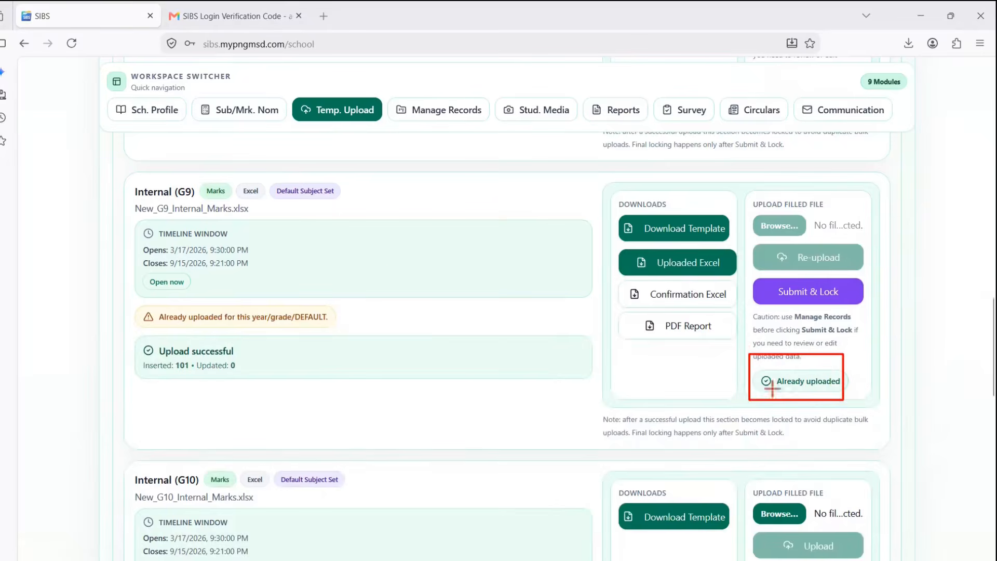
{"action": "mouse_move", "coordinate": [138, 180]}
{"action": "left_mouse_down"}
{"action": "mouse_move", "coordinate": [490, 403]}
{"action": "mouse_move", "coordinate": [530, 379]}
{"action": "mouse_move", "coordinate": [530, 390]}
{"action": "left_mouse_up"}
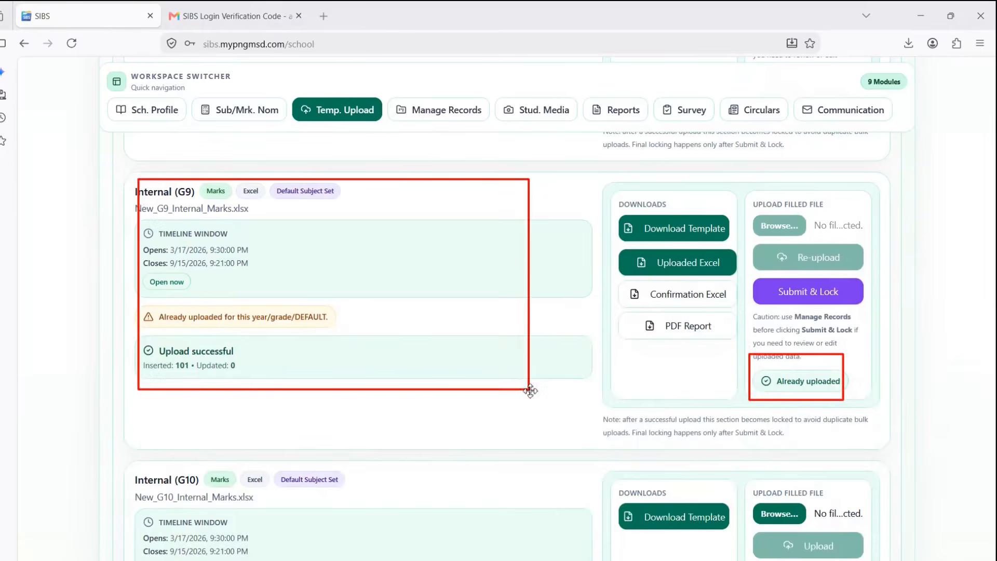
{"action": "left_click_drag", "start_coordinate": [310, 262], "coordinate": [376, 234]}
{"action": "left_click_drag", "start_coordinate": [353, 322], "coordinate": [389, 302]}
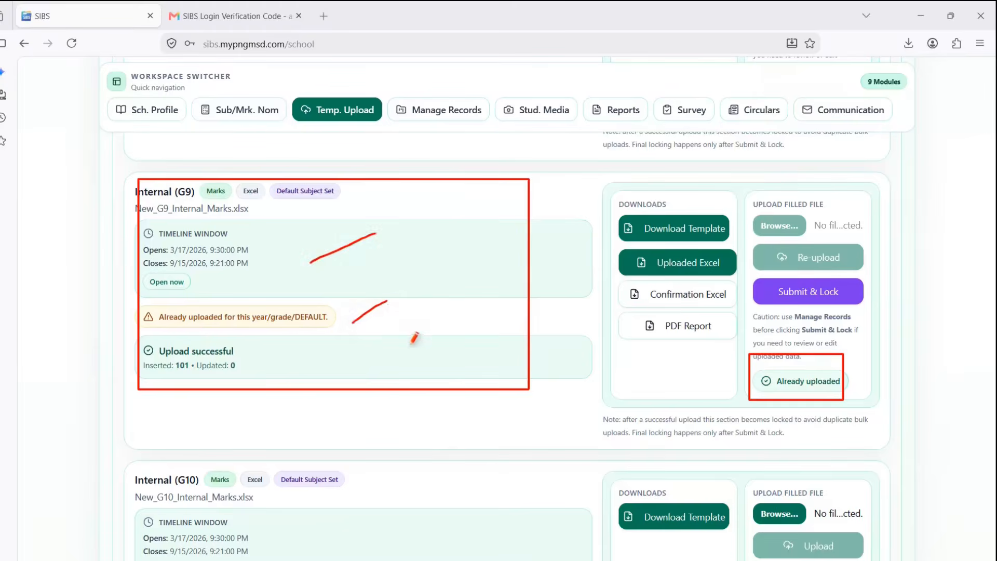
{"action": "key", "text": "Escape"}
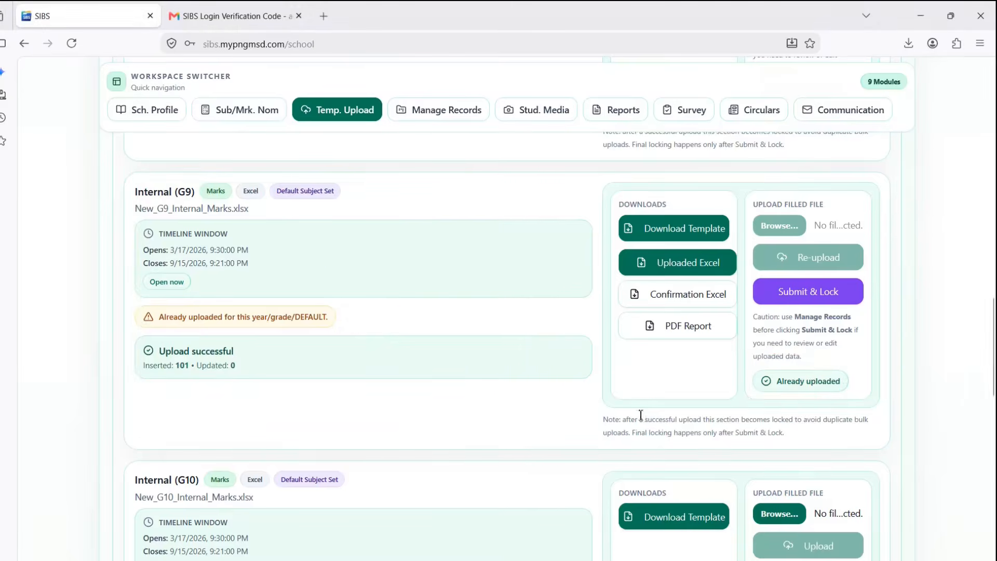
{"action": "scroll", "coordinate": [603, 412], "scroll_direction": "down", "scroll_amount": 6}
{"action": "scroll", "coordinate": [594, 412], "scroll_direction": "up", "scroll_amount": 3}
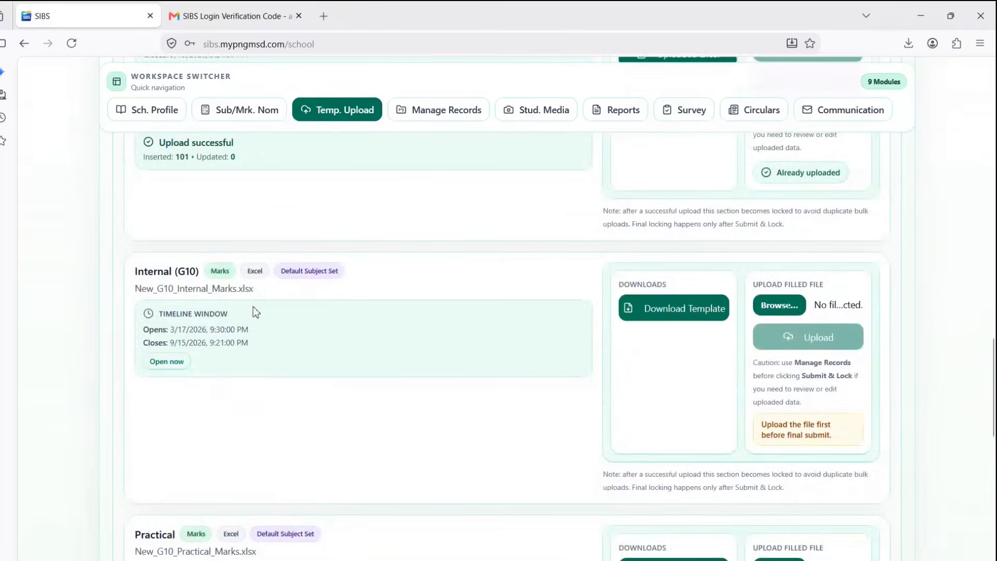
{"action": "key", "text": "ctrl+2"}
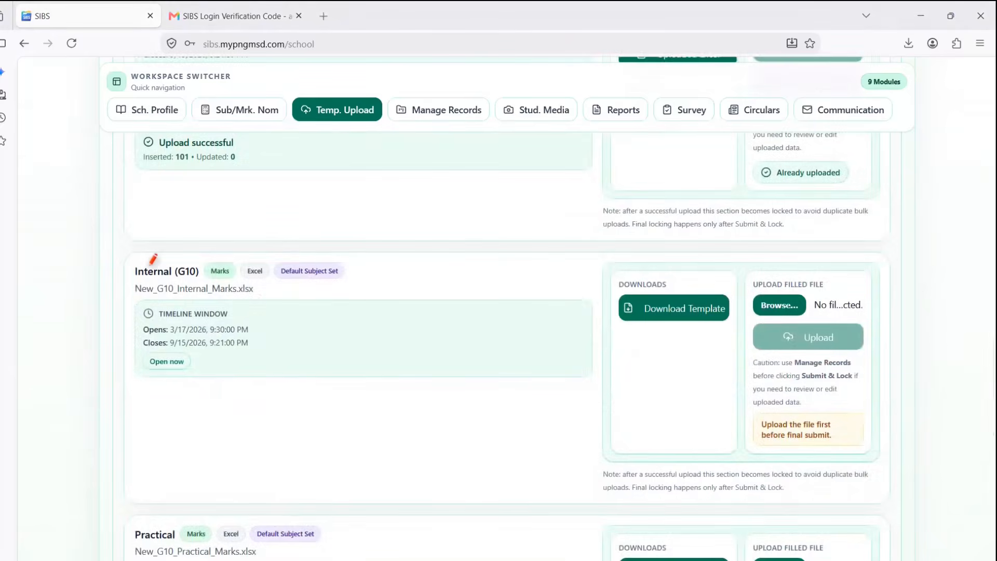
{"action": "mouse_move", "coordinate": [125, 244]}
{"action": "left_mouse_down"}
{"action": "mouse_move", "coordinate": [156, 274]}
{"action": "mouse_move", "coordinate": [374, 341]}
{"action": "mouse_move", "coordinate": [442, 387]}
{"action": "left_mouse_up"}
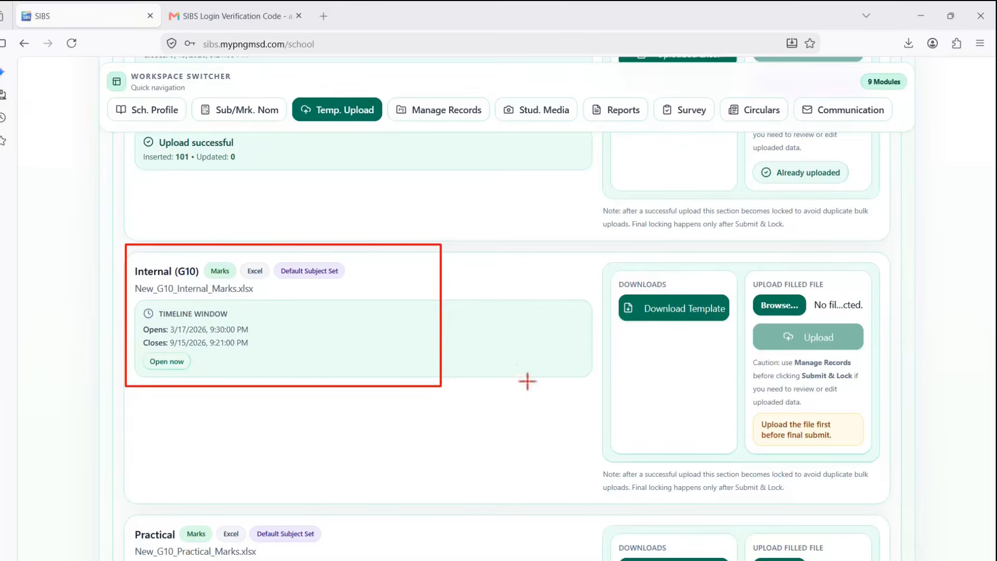
{"action": "left_click_drag", "start_coordinate": [538, 407], "coordinate": [637, 326]}
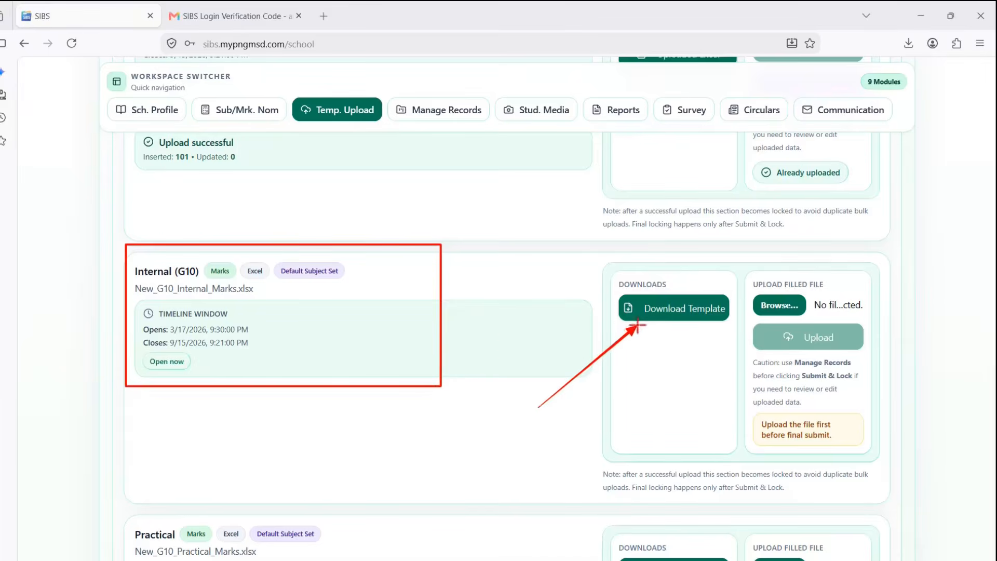
{"action": "left_click_drag", "start_coordinate": [908, 293], "coordinate": [815, 308]}
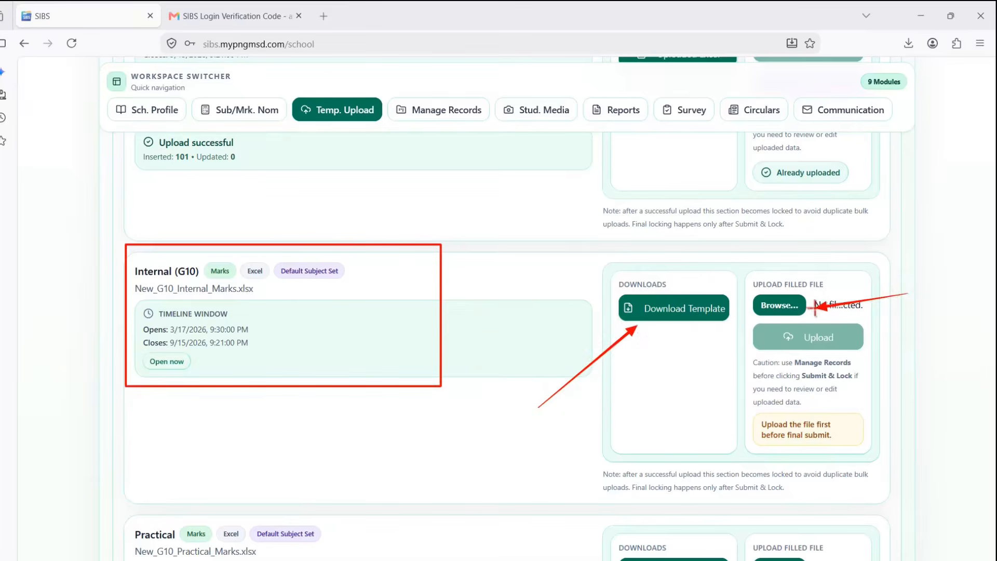
{"action": "key", "text": "Escape"}
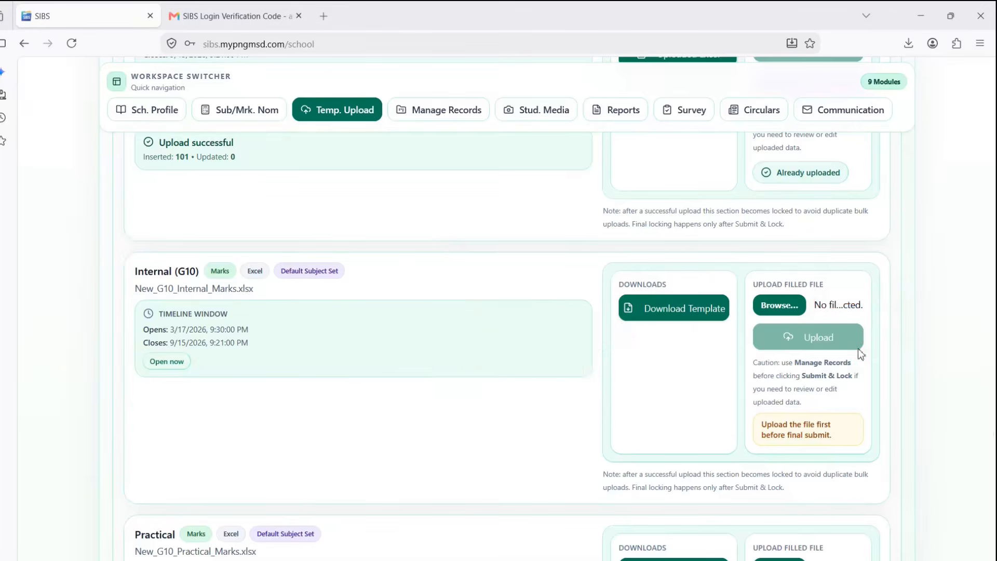
{"action": "scroll", "coordinate": [849, 352], "scroll_direction": "down", "scroll_amount": 5}
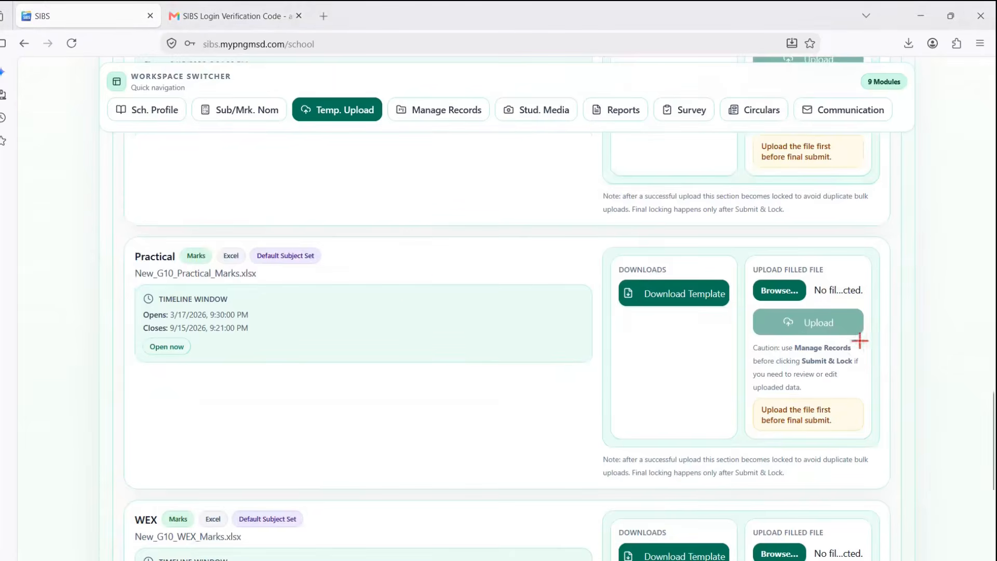
{"action": "left_click_drag", "start_coordinate": [76, 316], "coordinate": [134, 272]}
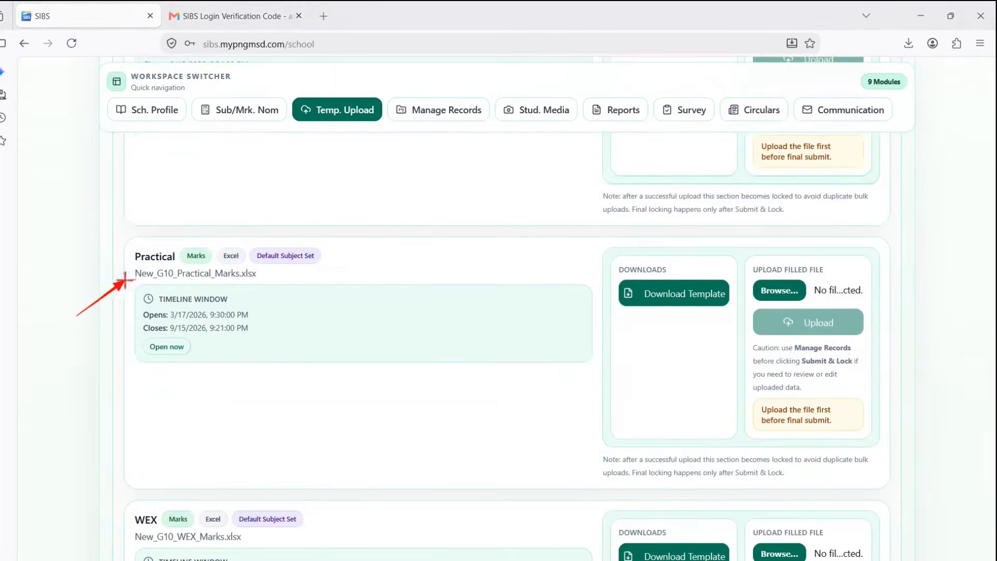
{"action": "left_click_drag", "start_coordinate": [605, 357], "coordinate": [651, 320]}
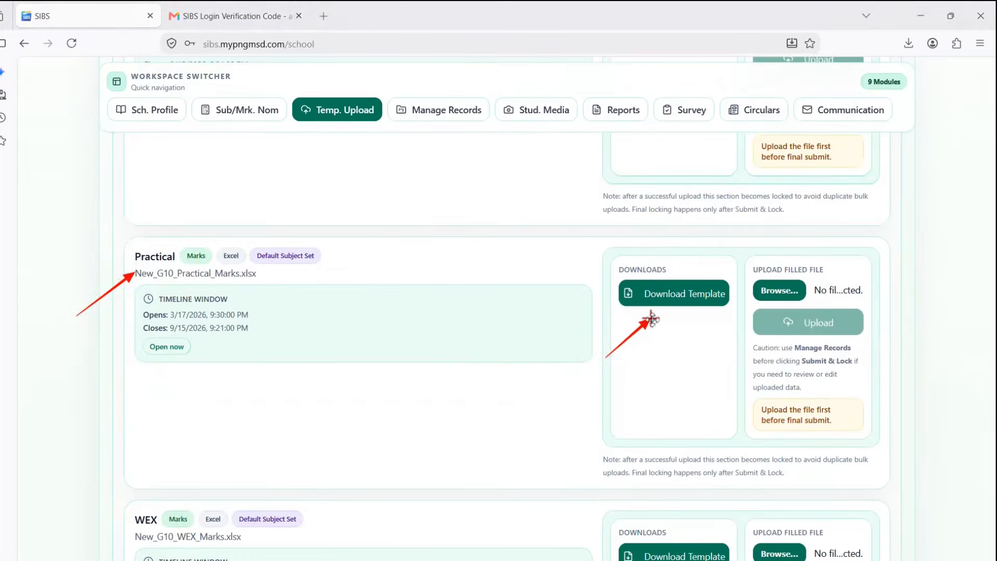
{"action": "key", "text": "Escape"}
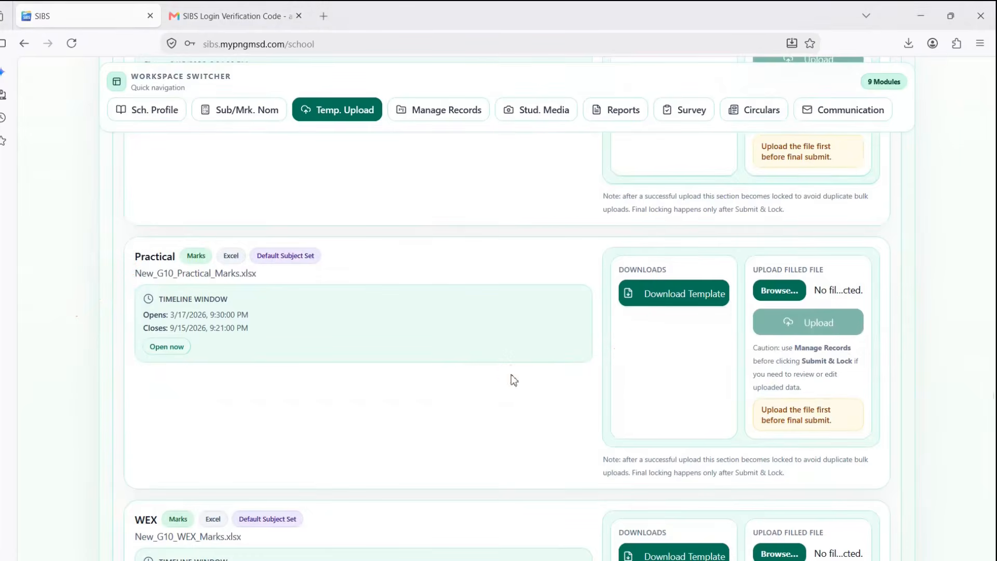
{"action": "scroll", "coordinate": [511, 375], "scroll_direction": "down", "scroll_amount": 4}
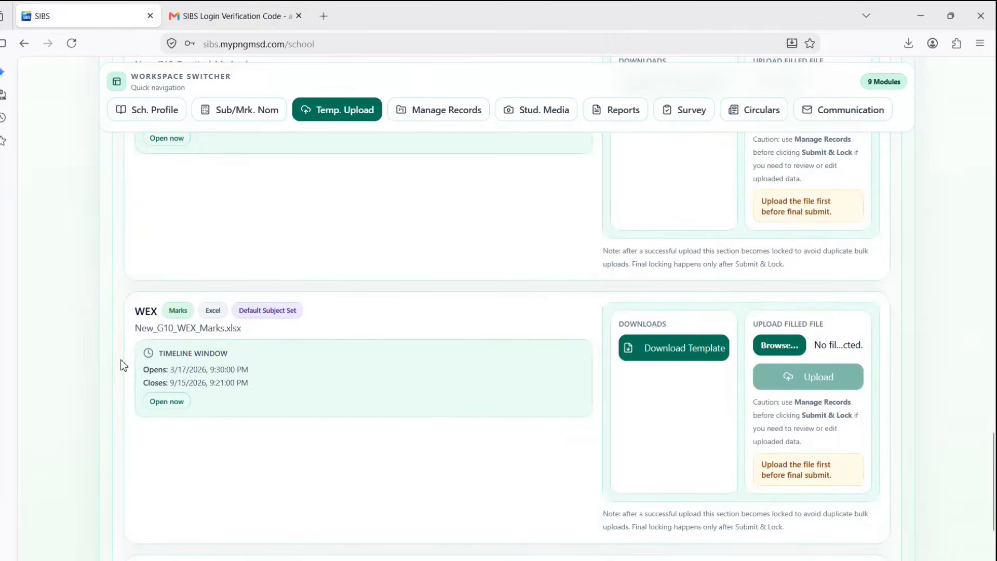
{"action": "key", "text": "ctrl+2"}
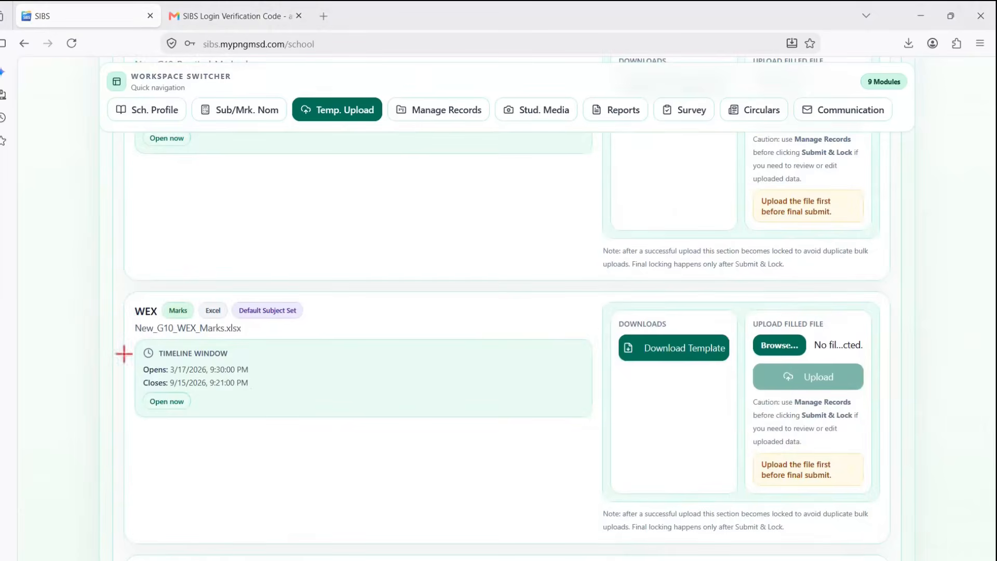
{"action": "left_click_drag", "start_coordinate": [96, 369], "coordinate": [136, 329]}
{"action": "left_click_drag", "start_coordinate": [617, 419], "coordinate": [662, 372]}
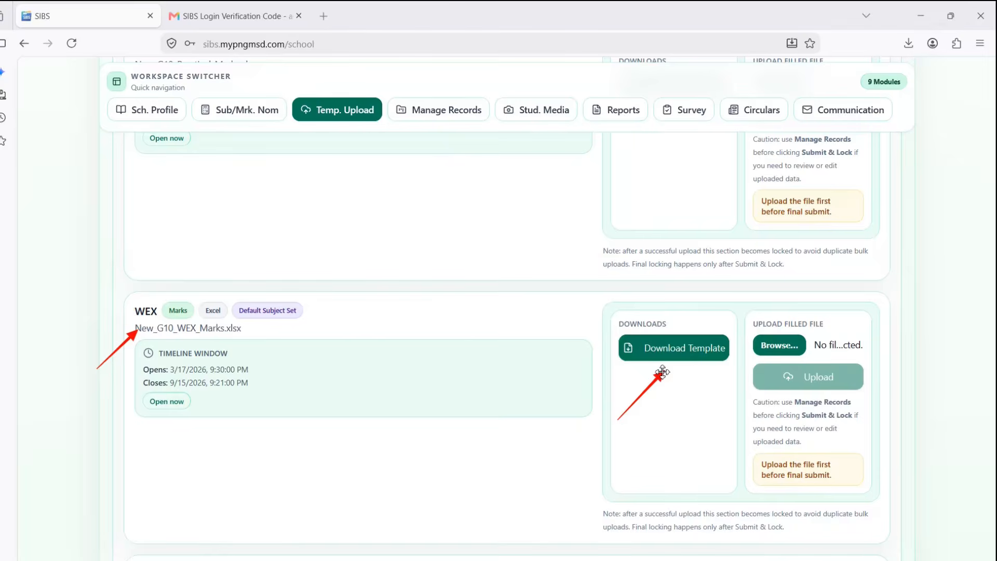
{"action": "key", "text": "Escape"}
{"action": "scroll", "coordinate": [630, 378], "scroll_direction": "down", "scroll_amount": 5}
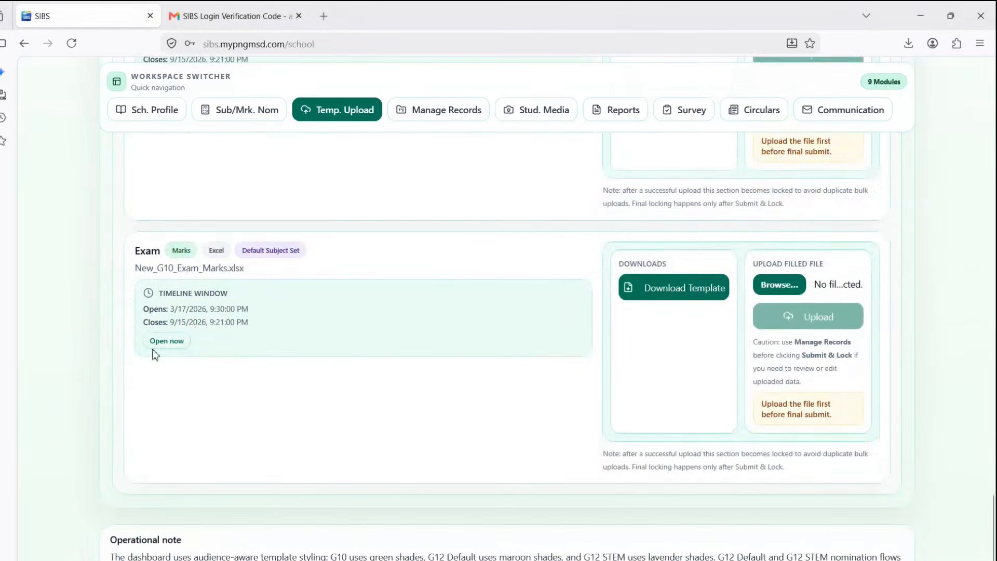
{"action": "key", "text": "ctrl+2"}
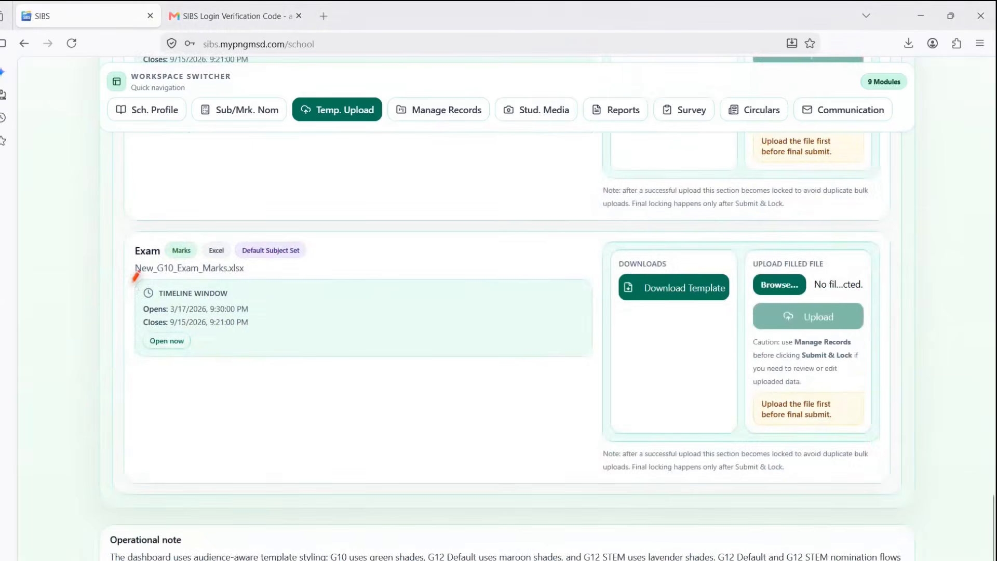
{"action": "left_click_drag", "start_coordinate": [91, 309], "coordinate": [142, 263]}
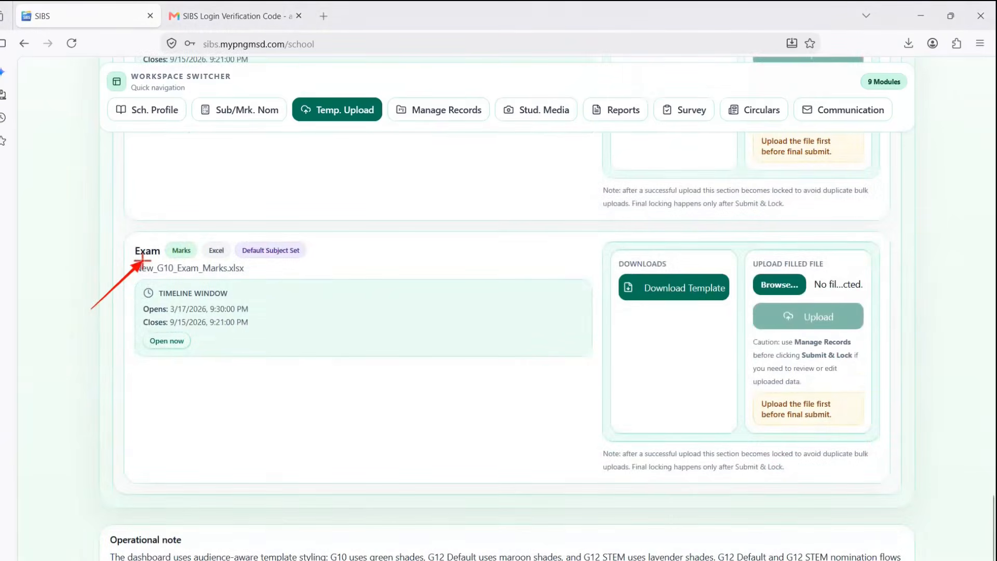
{"action": "left_click_drag", "start_coordinate": [592, 381], "coordinate": [658, 310]}
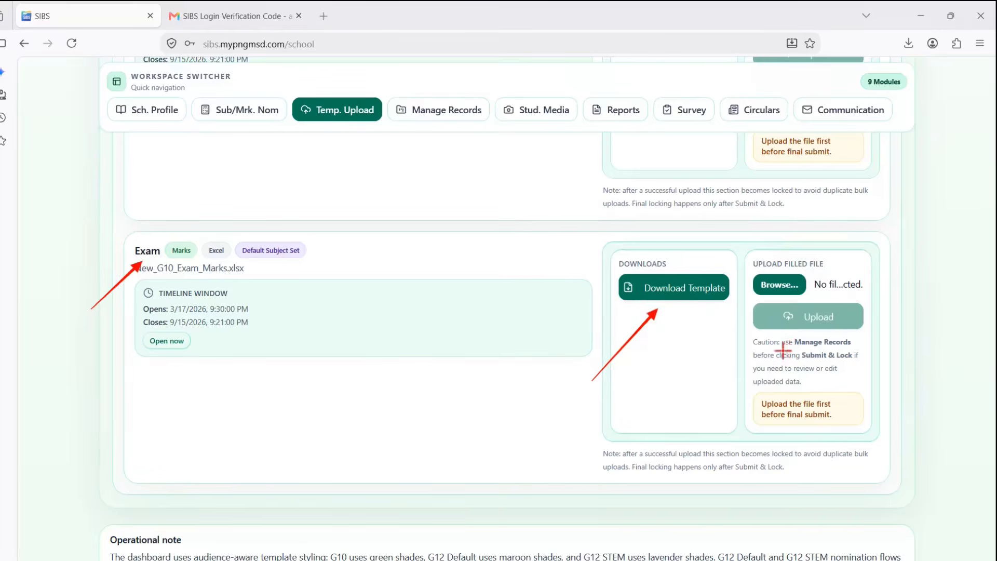
{"action": "key", "text": "Escape"}
{"action": "scroll", "coordinate": [599, 368], "scroll_direction": "up", "scroll_amount": 15}
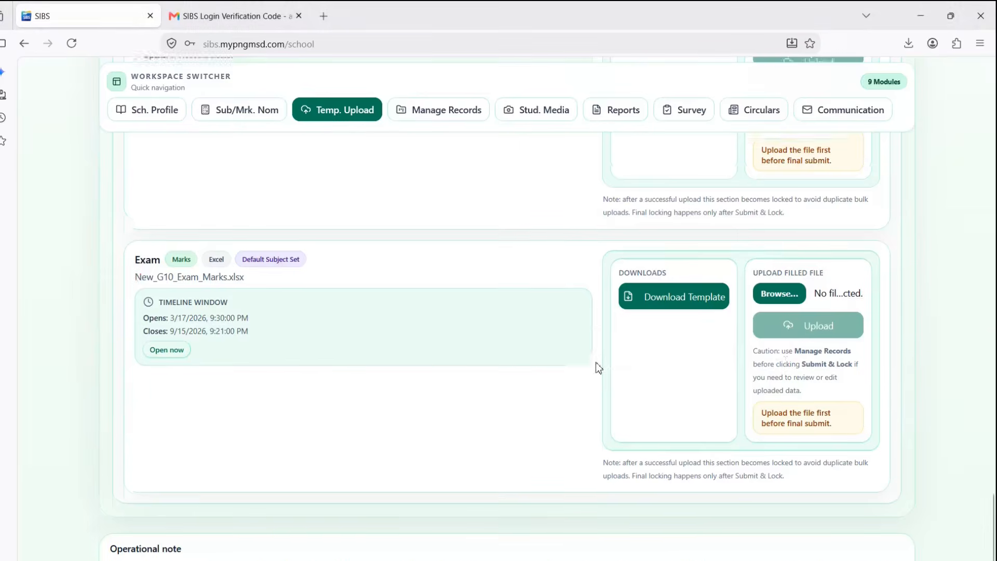
{"action": "scroll", "coordinate": [598, 368], "scroll_direction": "up", "scroll_amount": 12}
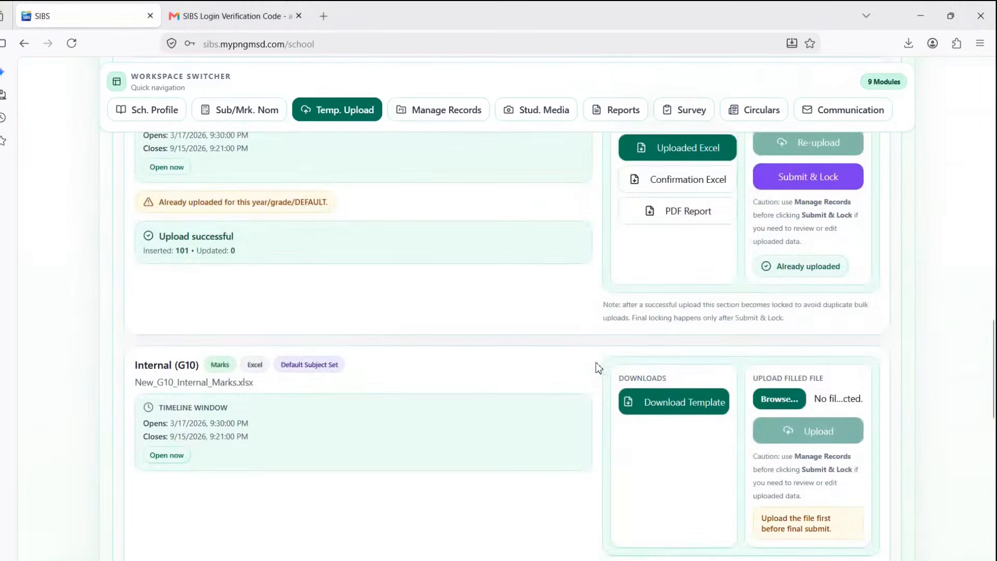
{"action": "scroll", "coordinate": [597, 367], "scroll_direction": "up", "scroll_amount": 3}
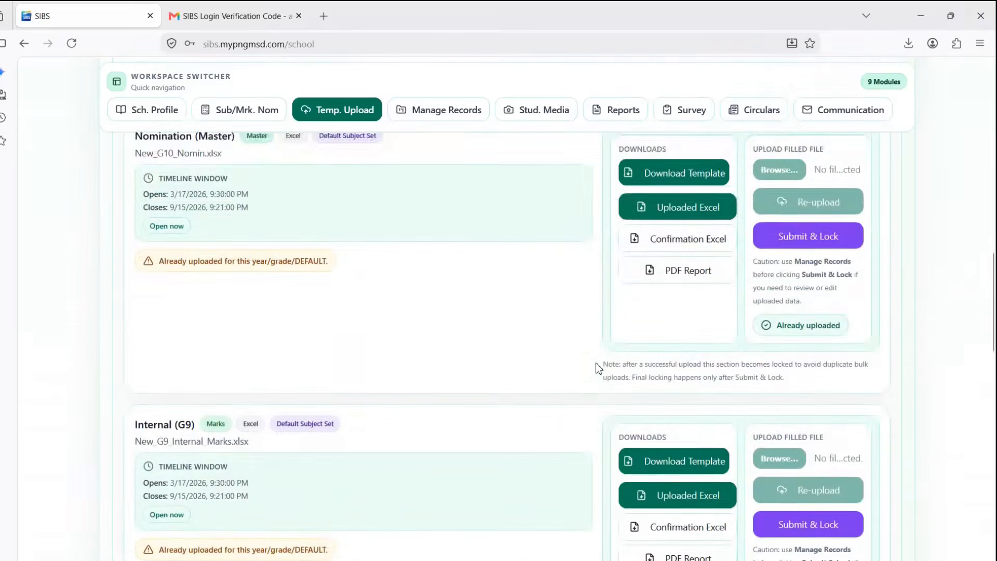
{"action": "scroll", "coordinate": [597, 368], "scroll_direction": "down", "scroll_amount": 2}
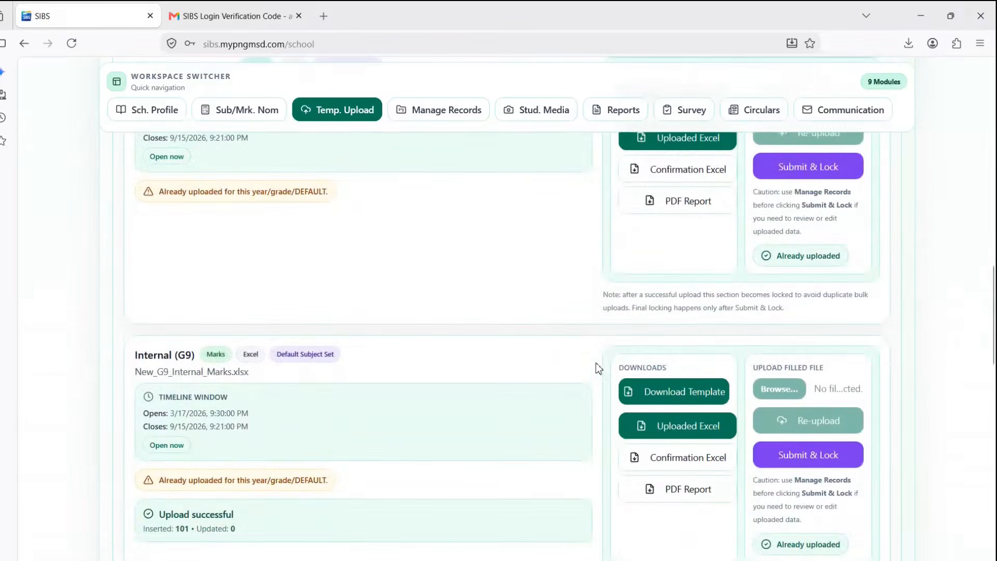
{"action": "key", "text": "ctrl+shift+d"}
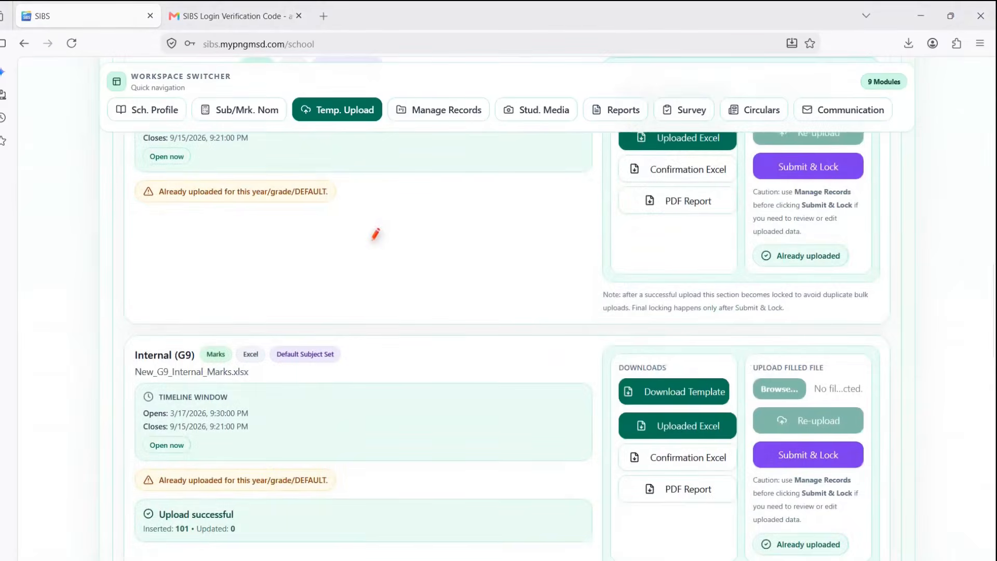
{"action": "left_click_drag", "start_coordinate": [335, 239], "coordinate": [397, 147]}
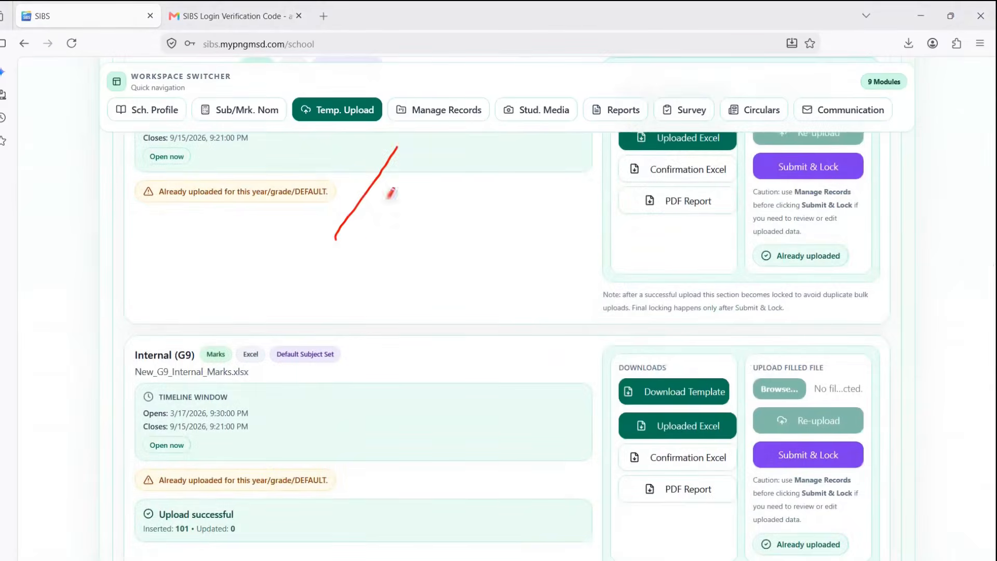
{"action": "mouse_move", "coordinate": [338, 508]}
{"action": "left_mouse_down"}
{"action": "mouse_move", "coordinate": [365, 522]}
{"action": "mouse_move", "coordinate": [489, 451]}
{"action": "left_mouse_up"}
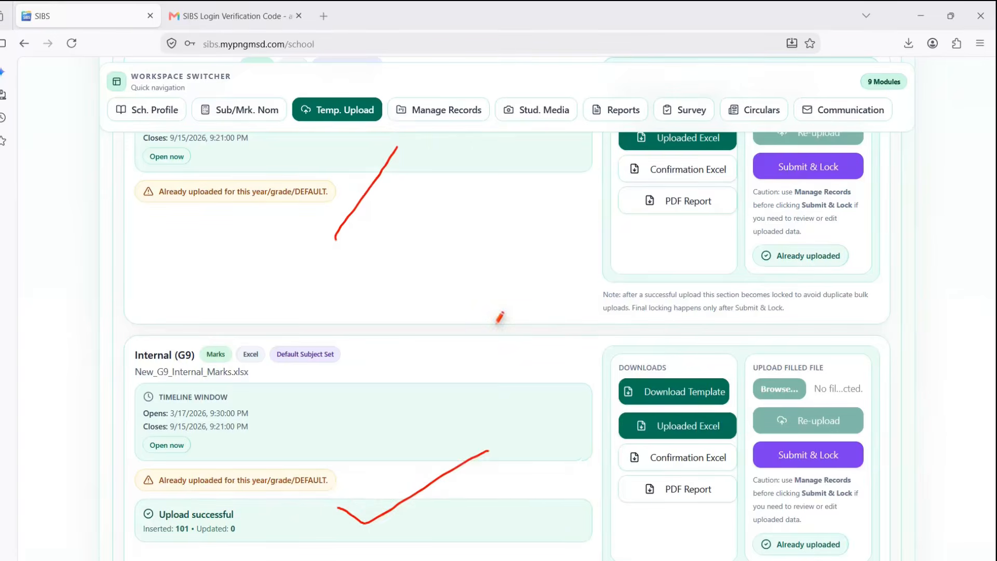
- Scroll back up to the dashboard's Grade Workspace switch, marking it on screen
{"action": "key", "text": "Escape"}
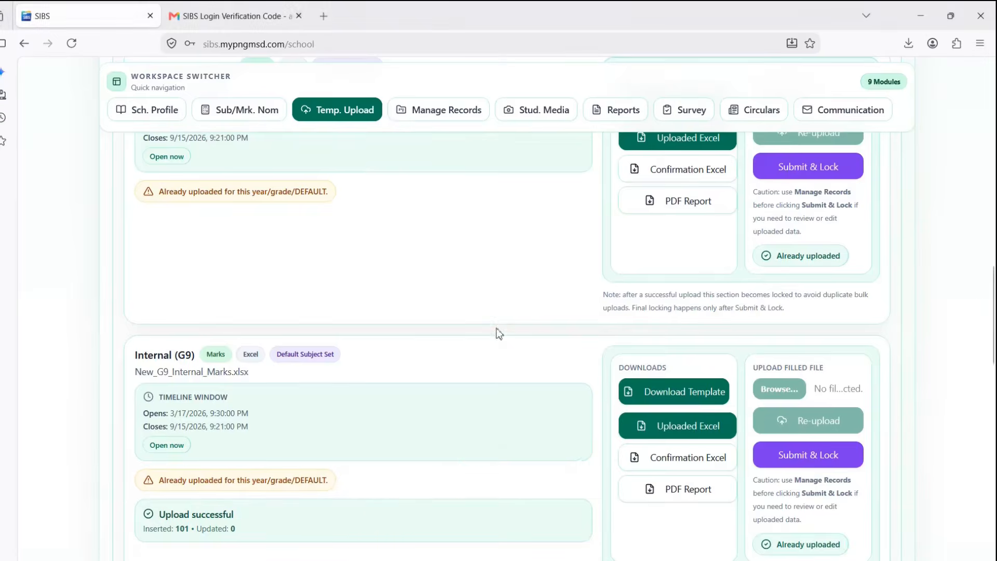
{"action": "scroll", "coordinate": [499, 334], "scroll_direction": "up", "scroll_amount": 10}
{"action": "scroll", "coordinate": [497, 332], "scroll_direction": "up", "scroll_amount": 6}
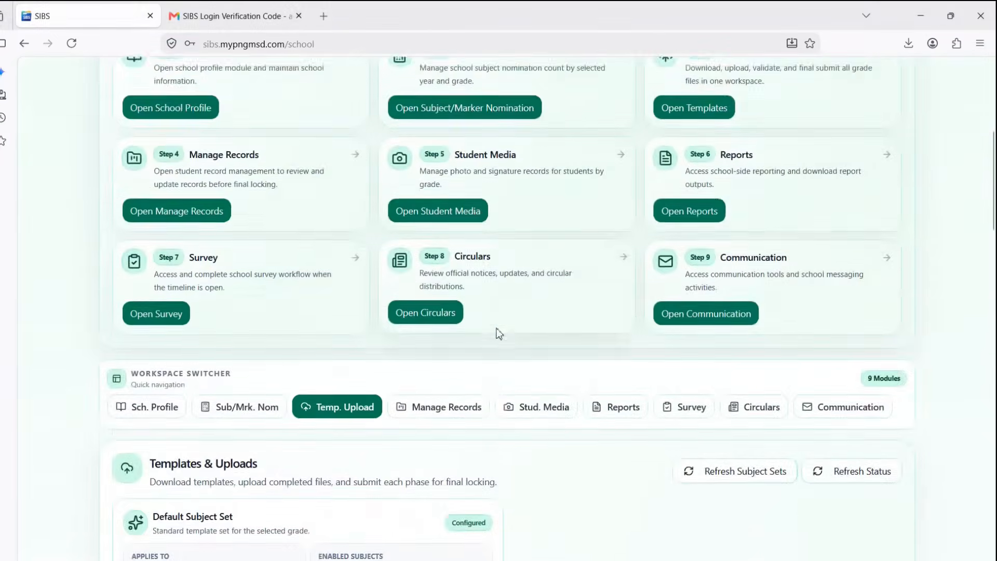
{"action": "scroll", "coordinate": [497, 331], "scroll_direction": "up", "scroll_amount": 1}
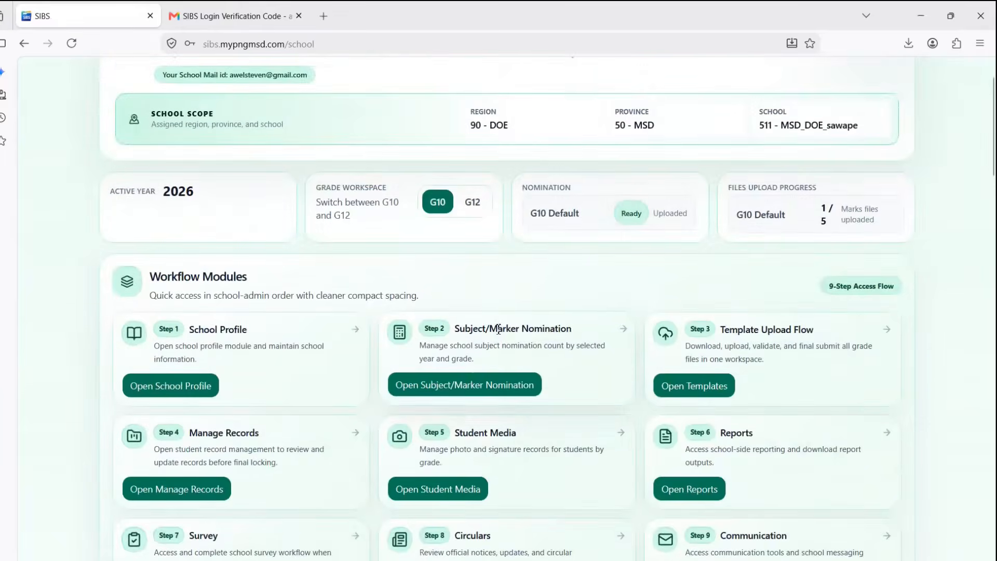
{"action": "key", "text": "ctrl+shift+d"}
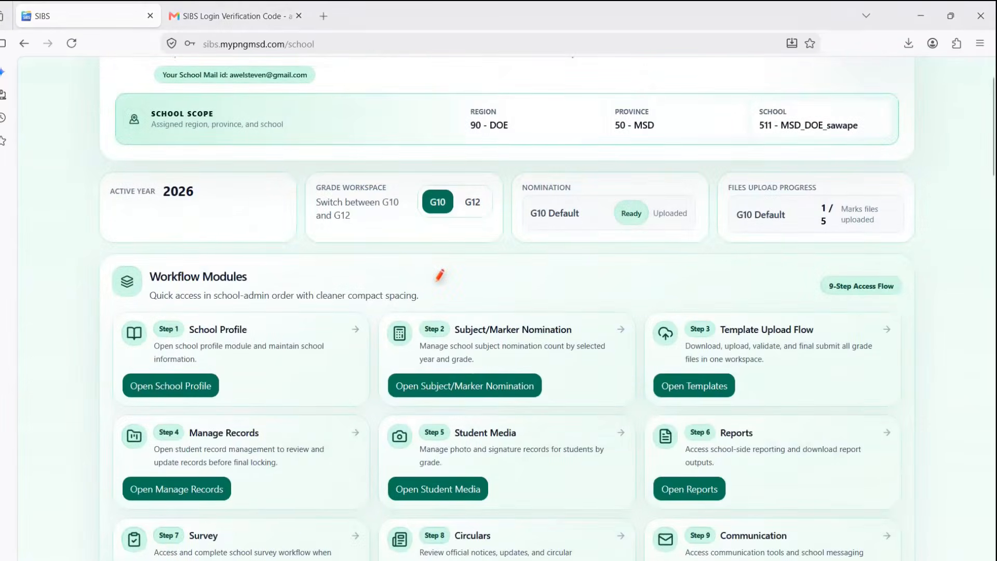
{"action": "key", "text": "r"}
{"action": "left_click_drag", "start_coordinate": [435, 282], "coordinate": [438, 227]}
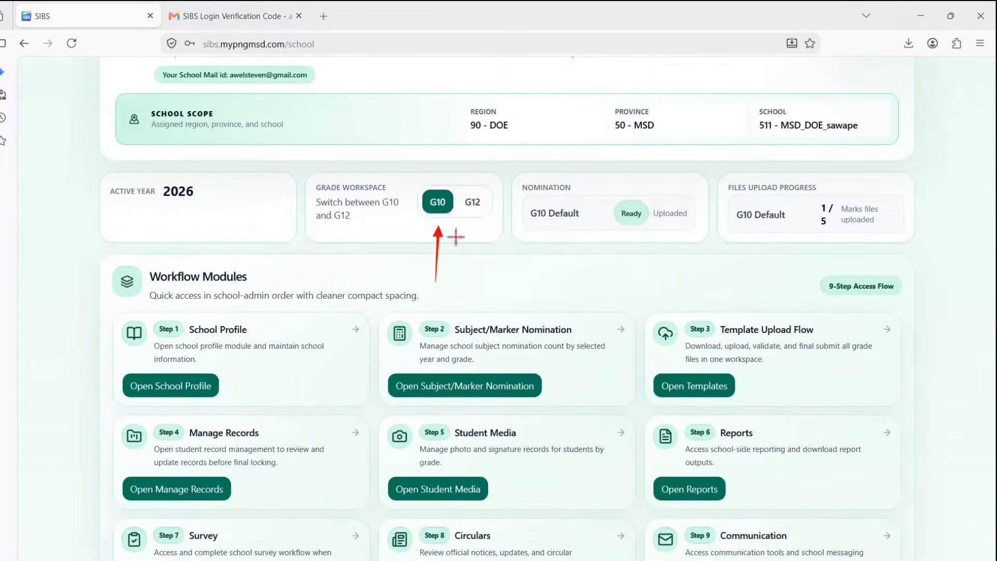
{"action": "left_click_drag", "start_coordinate": [482, 263], "coordinate": [482, 214]}
{"action": "key", "text": "Escape"}
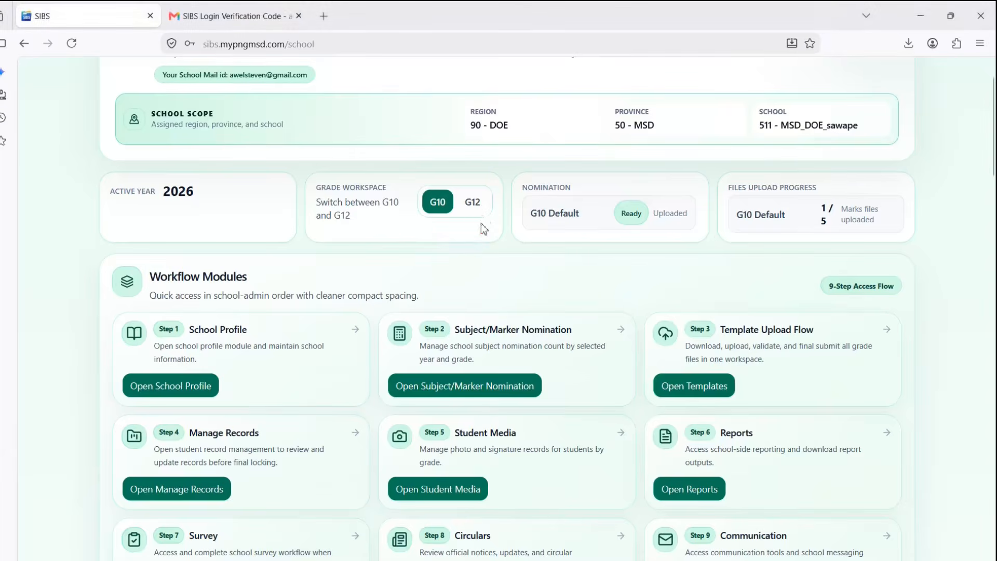
- Switch to the G12 workspace, with the nomination pending and 0 of 5 files uploaded
{"action": "left_click", "coordinate": [477, 207]}
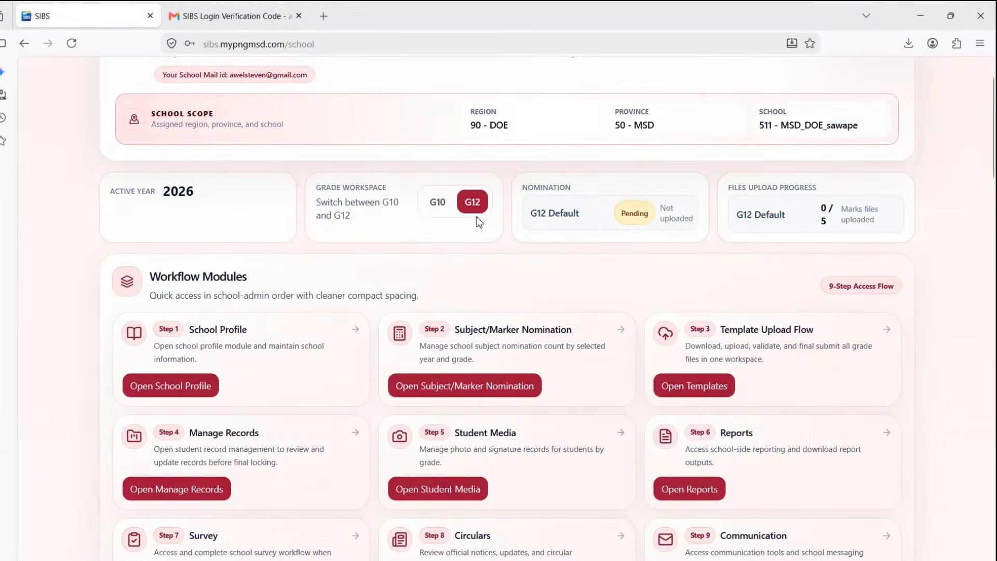
{"action": "key", "text": "ctrl+2"}
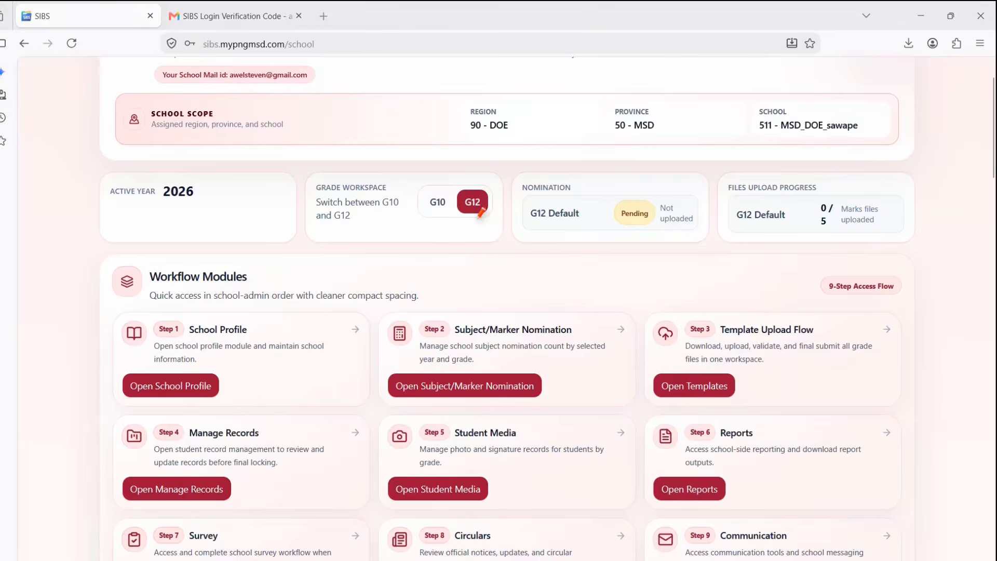
{"action": "mouse_move", "coordinate": [483, 224]}
{"action": "left_mouse_down"}
{"action": "mouse_move", "coordinate": [637, 312]}
{"action": "mouse_move", "coordinate": [668, 368]}
{"action": "left_mouse_up"}
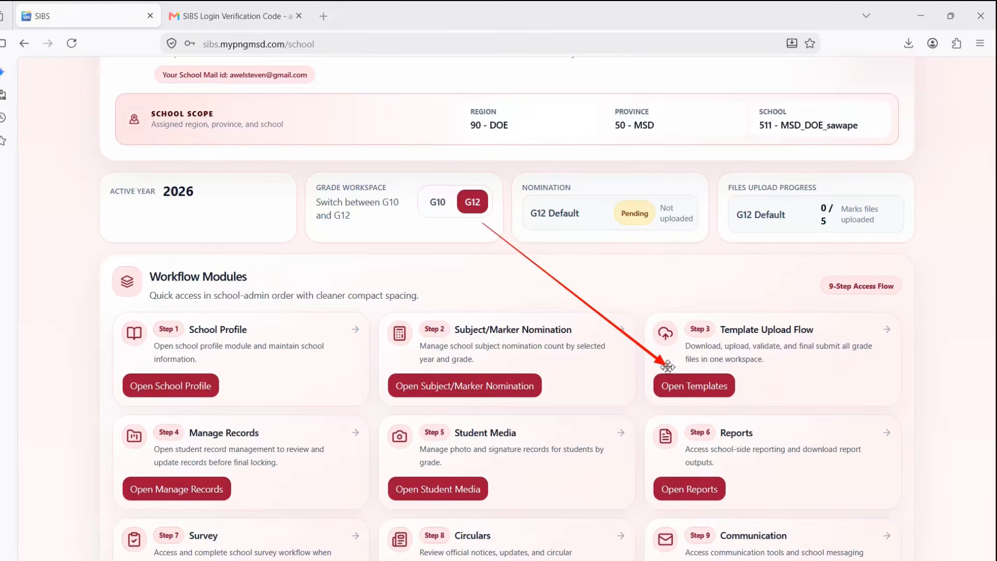
{"action": "key", "text": "Escape"}
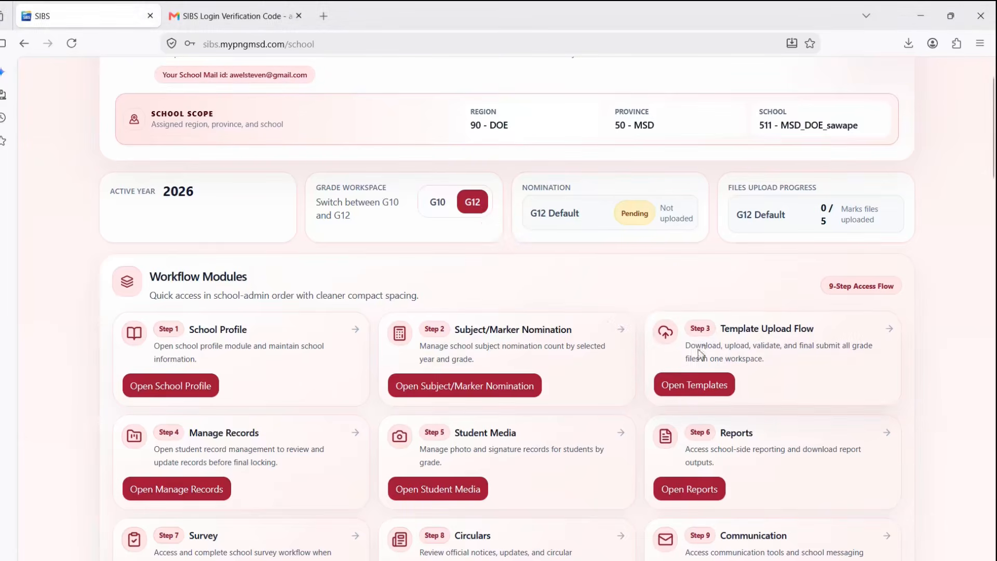
- Open the G12 templates section and find the Nomination (Master) card for New_G12_Nomin.xlsx
{"action": "left_click", "coordinate": [691, 387]}
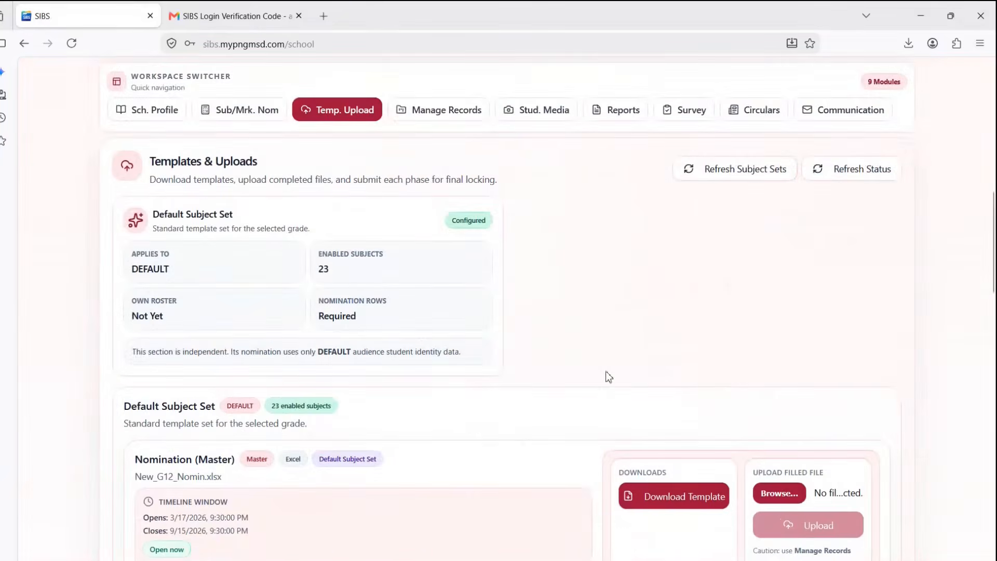
{"action": "scroll", "coordinate": [603, 372], "scroll_direction": "down", "scroll_amount": 3}
{"action": "scroll", "coordinate": [603, 372], "scroll_direction": "down", "scroll_amount": 4}
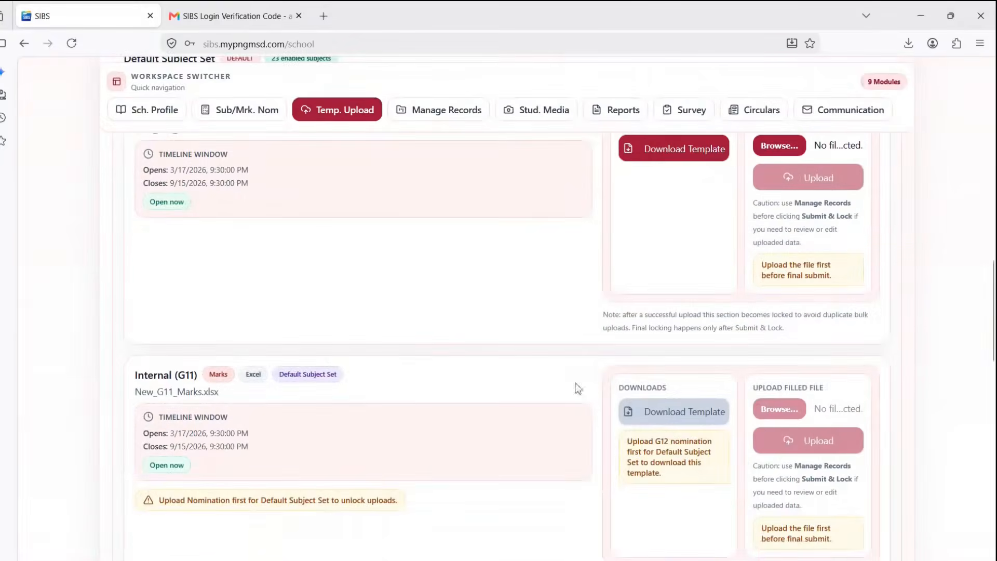
{"action": "scroll", "coordinate": [515, 398], "scroll_direction": "up", "scroll_amount": 1}
{"action": "scroll", "coordinate": [516, 399], "scroll_direction": "up", "scroll_amount": 3}
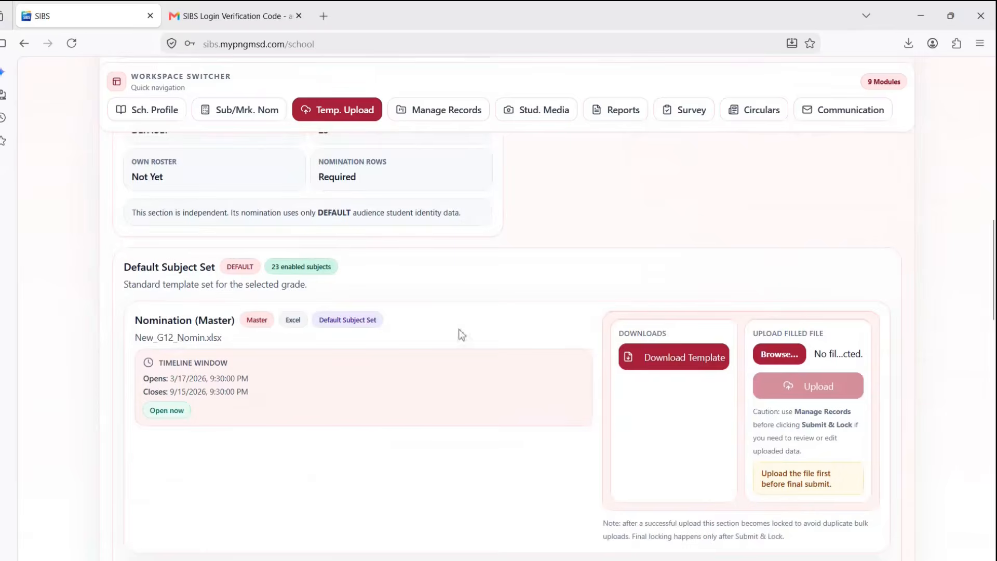
{"action": "scroll", "coordinate": [548, 347], "scroll_direction": "down", "scroll_amount": 5}
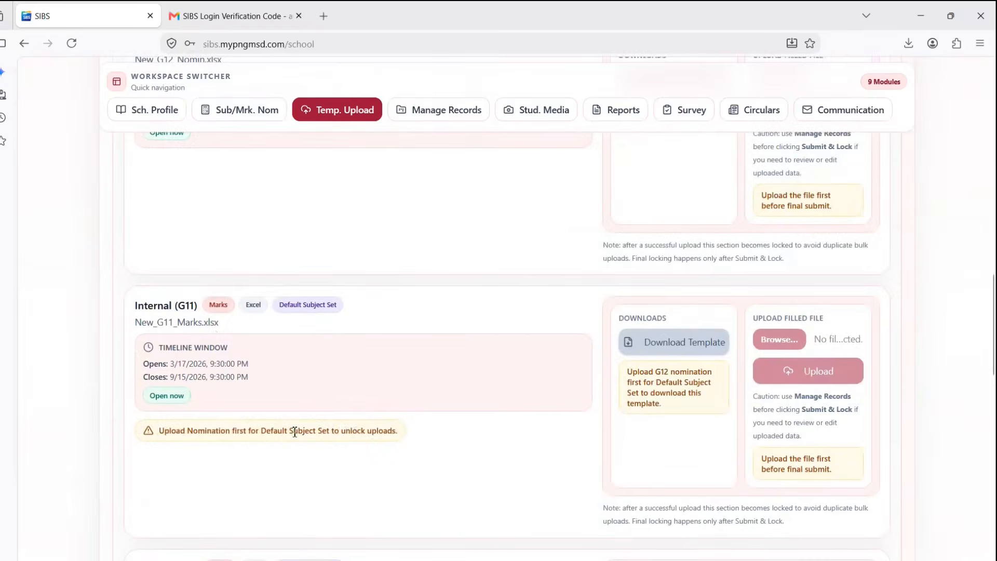
{"action": "scroll", "coordinate": [294, 432], "scroll_direction": "up", "scroll_amount": 5}
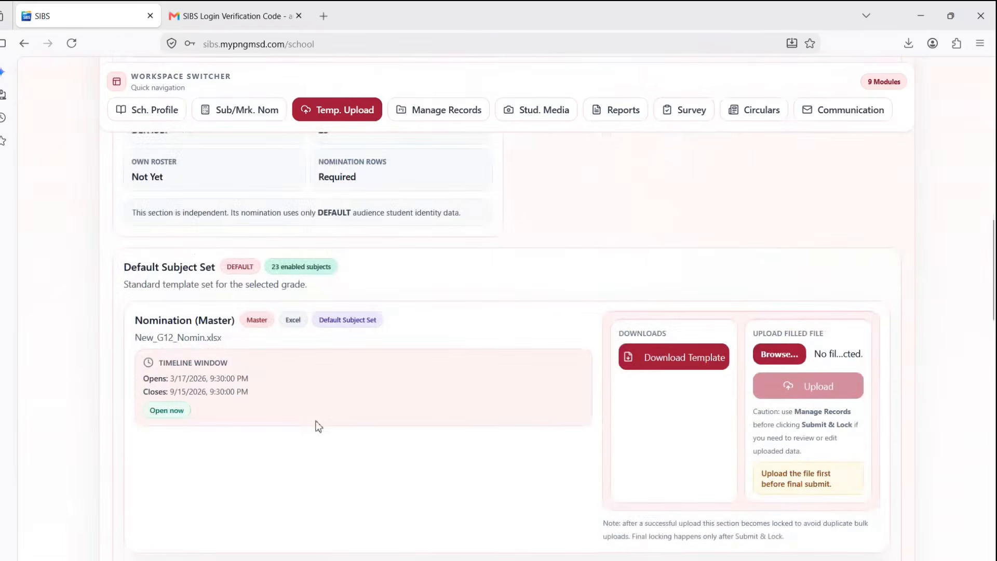
{"action": "scroll", "coordinate": [318, 426], "scroll_direction": "up", "scroll_amount": 1}
{"action": "scroll", "coordinate": [319, 426], "scroll_direction": "down", "scroll_amount": 1}
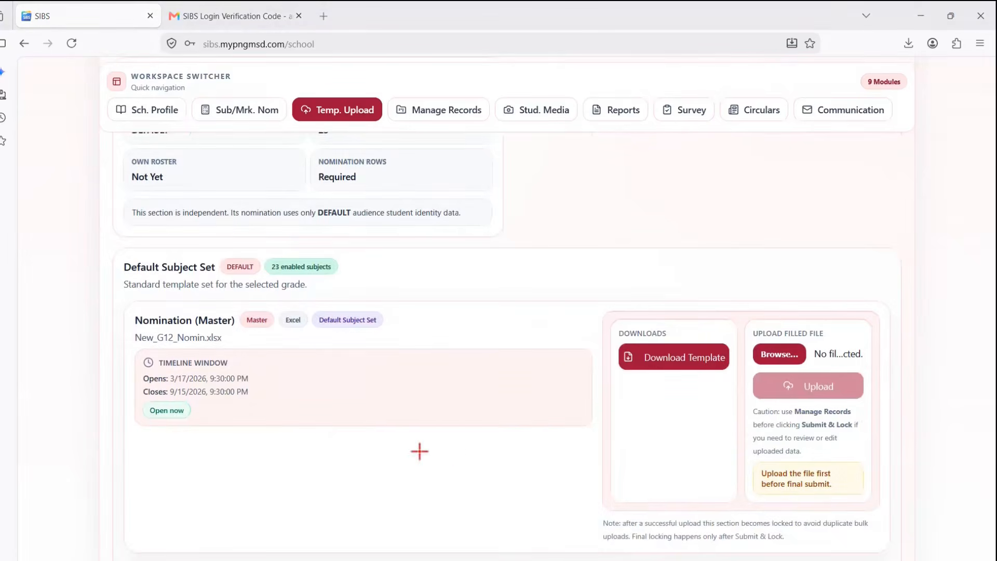
{"action": "left_click_drag", "start_coordinate": [309, 408], "coordinate": [230, 335]}
{"action": "left_click_drag", "start_coordinate": [470, 429], "coordinate": [610, 366]}
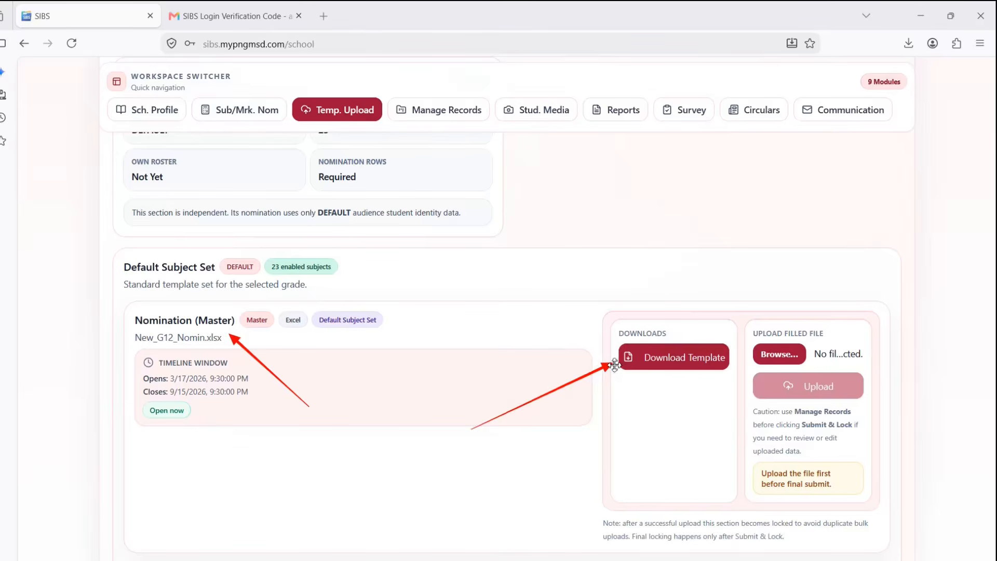
{"action": "key", "text": "Escape"}
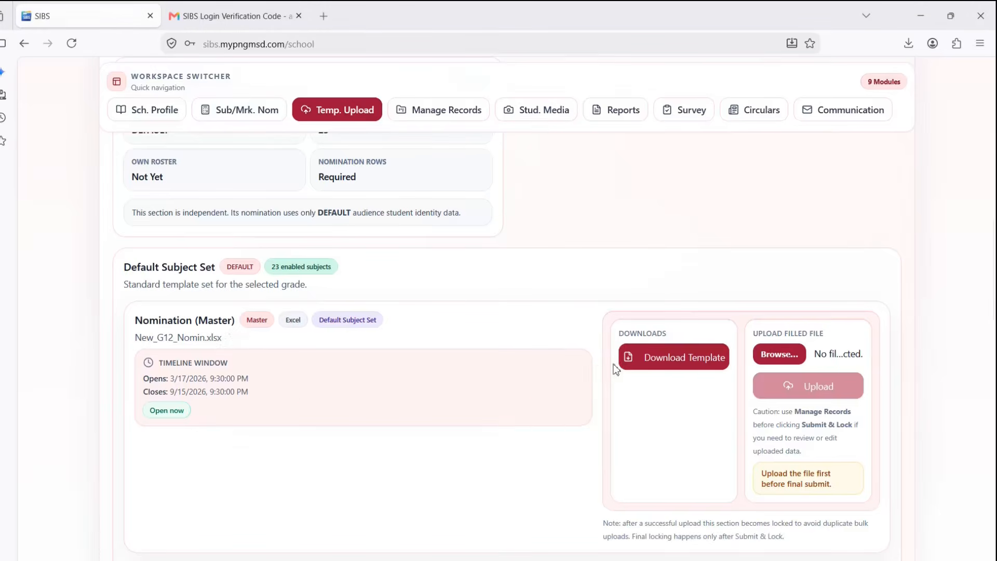
- Start the G12 nomination template download and set the student count to 10
{"action": "left_click", "coordinate": [666, 362]}
{"action": "left_click", "coordinate": [430, 294]}
{"action": "left_click_drag", "start_coordinate": [392, 294], "coordinate": [378, 293]}
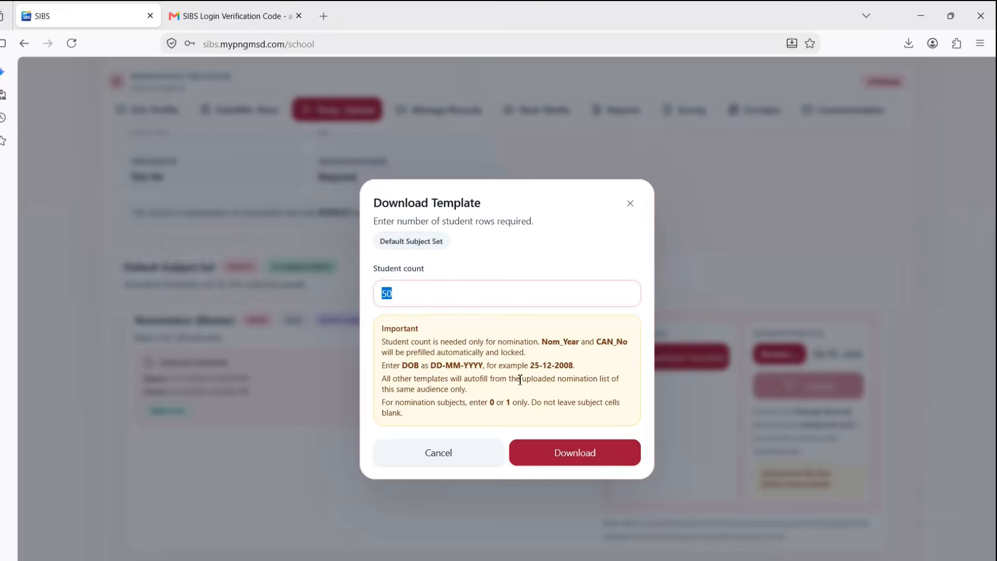
{"action": "type", "text": "230"}
{"action": "left_click_drag", "start_coordinate": [401, 295], "coordinate": [376, 294]}
{"action": "type", "text": "100"}
{"action": "left_click_drag", "start_coordinate": [411, 294], "coordinate": [378, 295]}
{"action": "type", "text": "1"}
- Generate the 10-student template and open New_G12_Nomin in Excel with CAN_No 101–110
{"action": "left_click", "coordinate": [583, 455]}
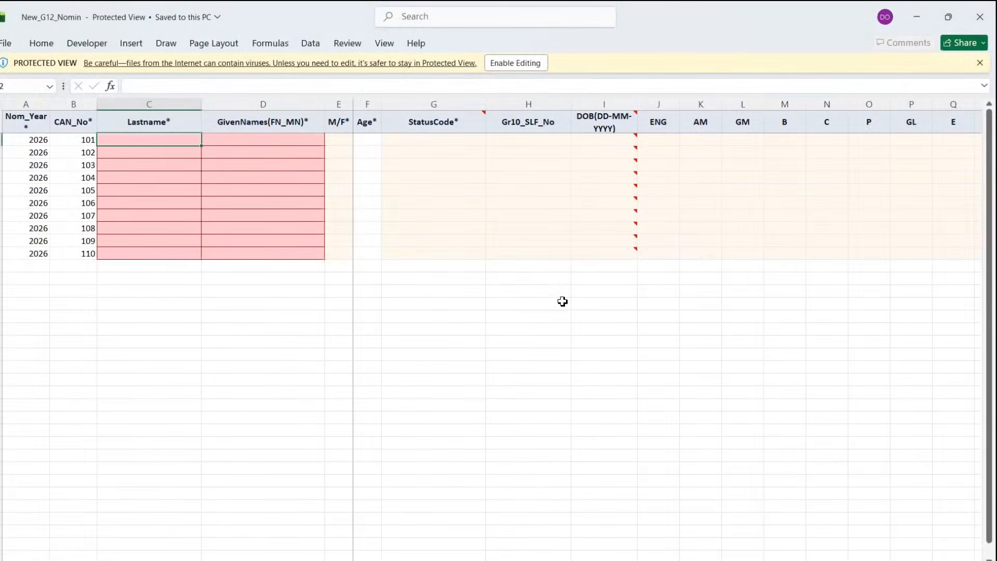
{"action": "key", "text": "ctrl+2"}
{"action": "left_click_drag", "start_coordinate": [555, 214], "coordinate": [519, 75]}
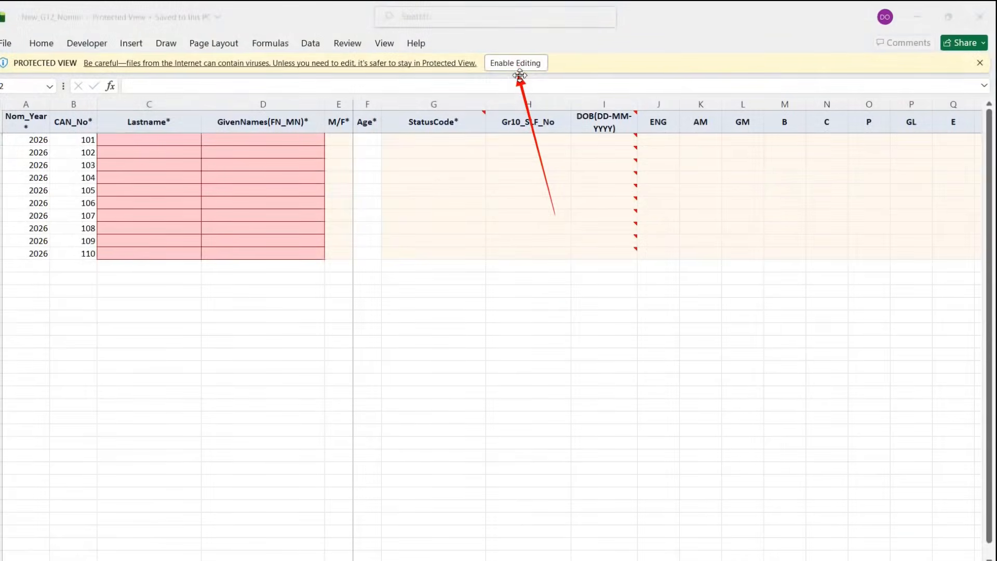
{"action": "key", "text": "Escape"}
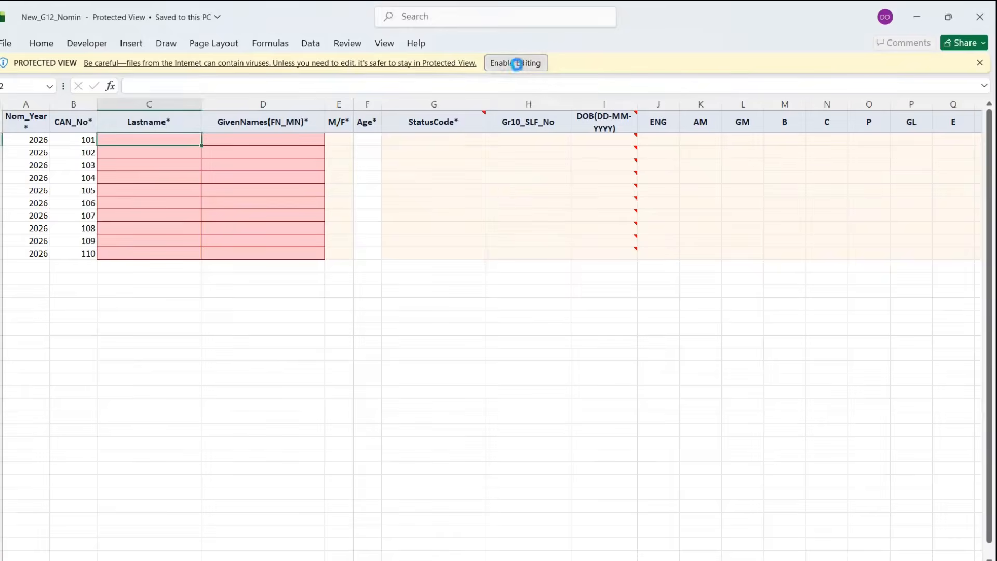
- Enable editing, then enter last and given names for the first candidates on the sheet
{"action": "left_click", "coordinate": [517, 63]}
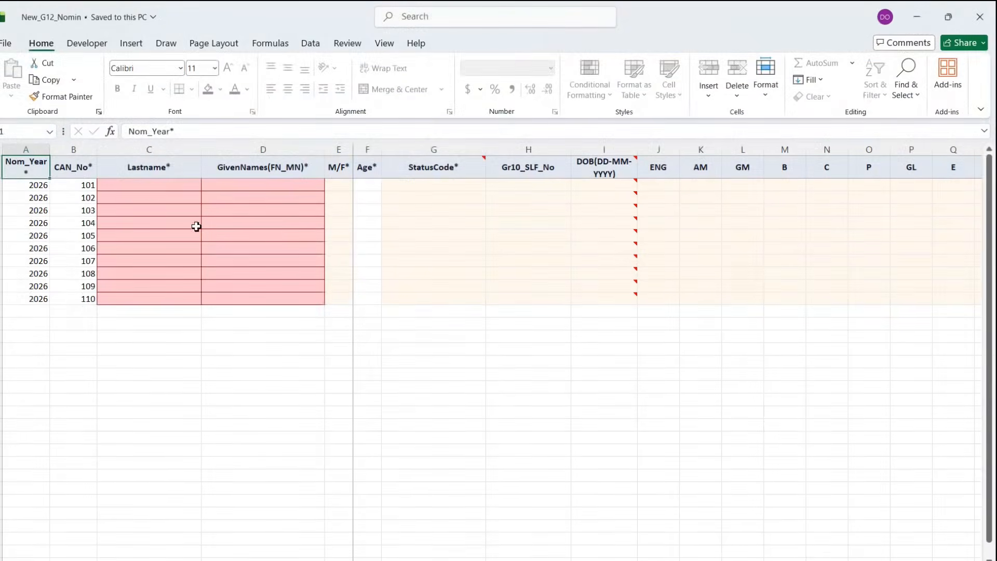
{"action": "left_click", "coordinate": [145, 190]}
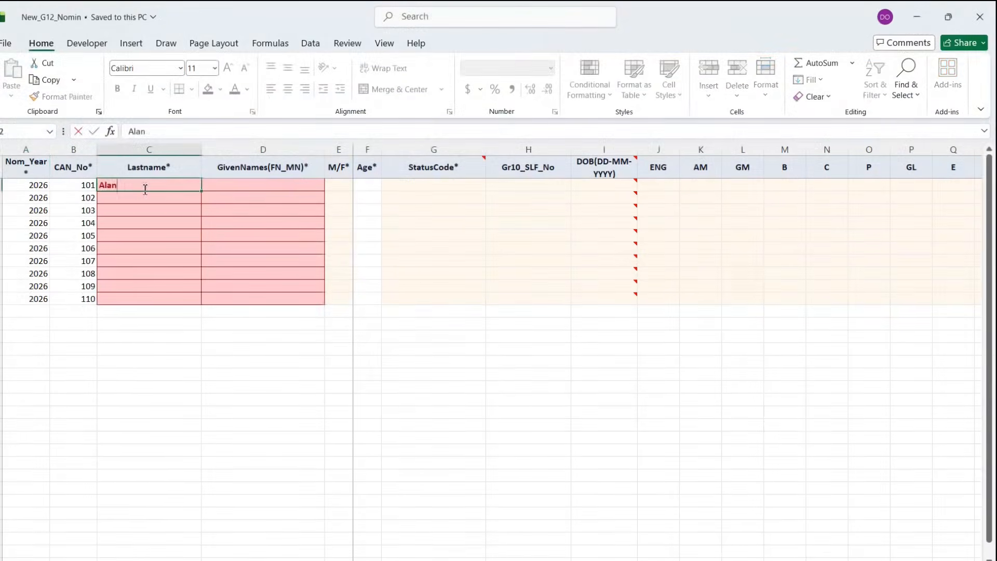
{"action": "key", "text": "Tab"}
{"action": "key", "text": "Return"}
{"action": "type", "text": "beta"}
{"action": "key", "text": "Tab"}
{"action": "type", "text": "Anna"}
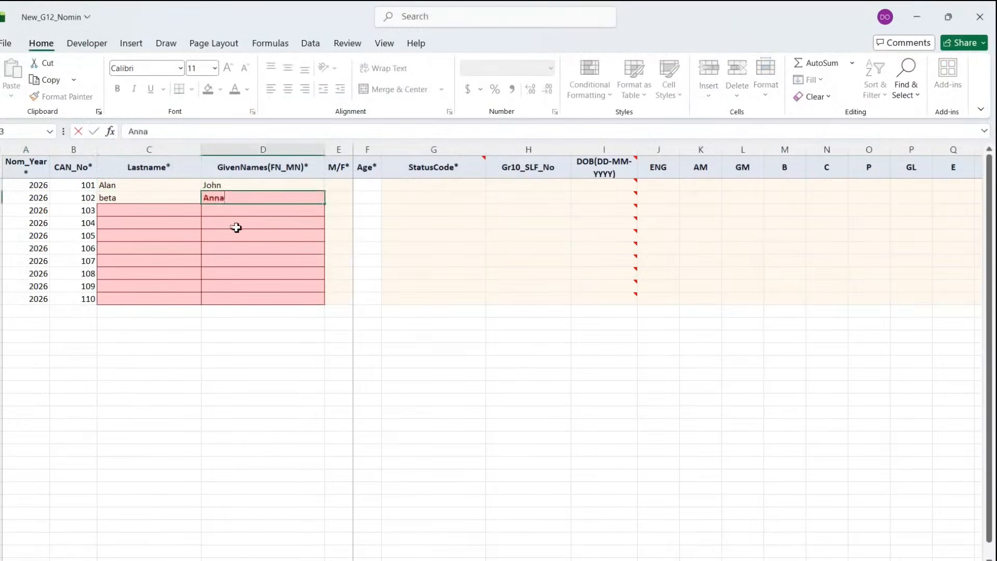
{"action": "key", "text": "Return"}
{"action": "key", "text": "Tab"}
{"action": "key", "text": "Return"}
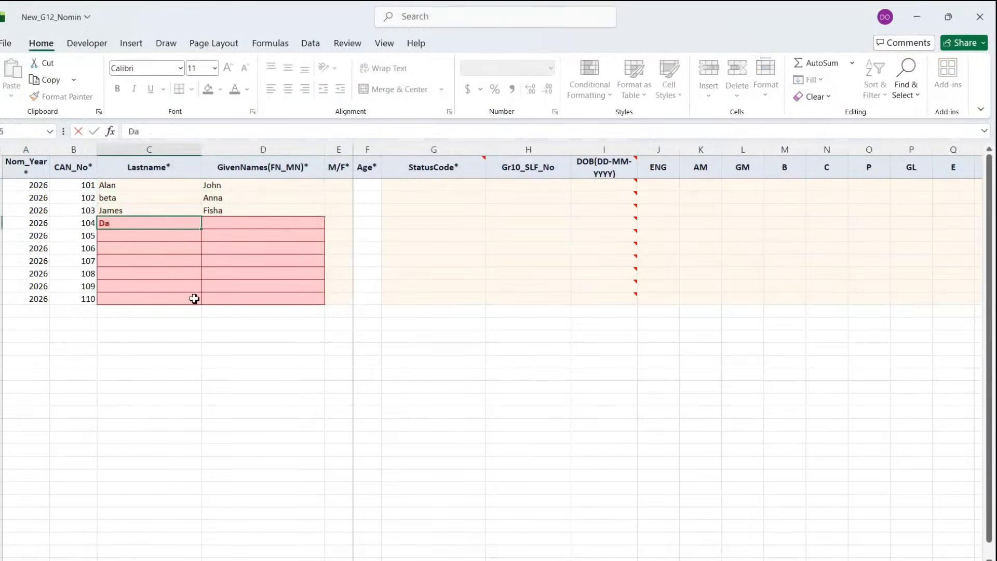
{"action": "key", "text": "Tab"}
{"action": "key", "text": "Return"}
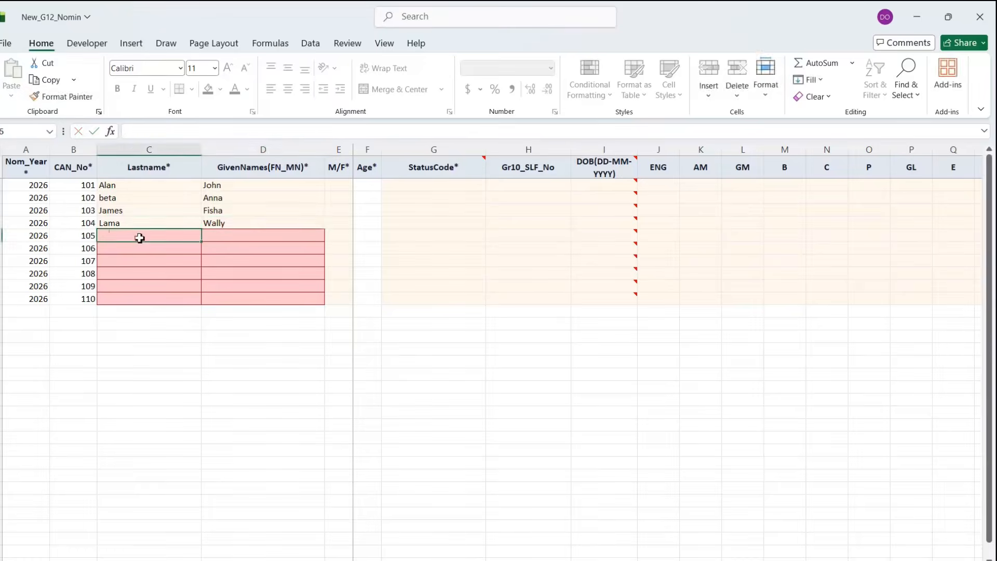
{"action": "key", "text": "Tab"}
{"action": "key", "text": "Return"}
{"action": "type", "text": "Prota"}
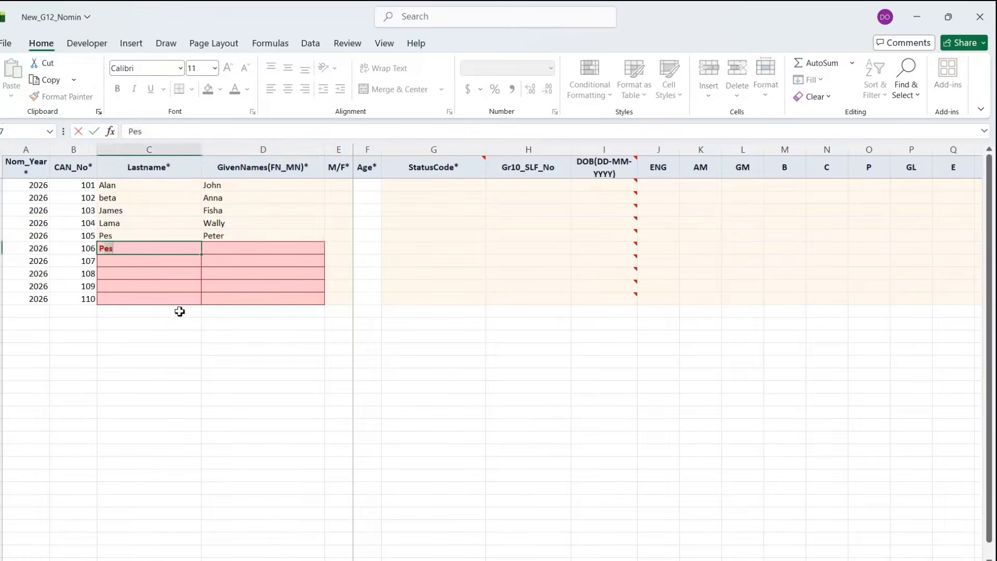
- Complete the last and given names for the remaining candidates through row 110
{"action": "left_click", "coordinate": [226, 250]}
{"action": "type", "text": "Lina"}
{"action": "key", "text": "Return"}
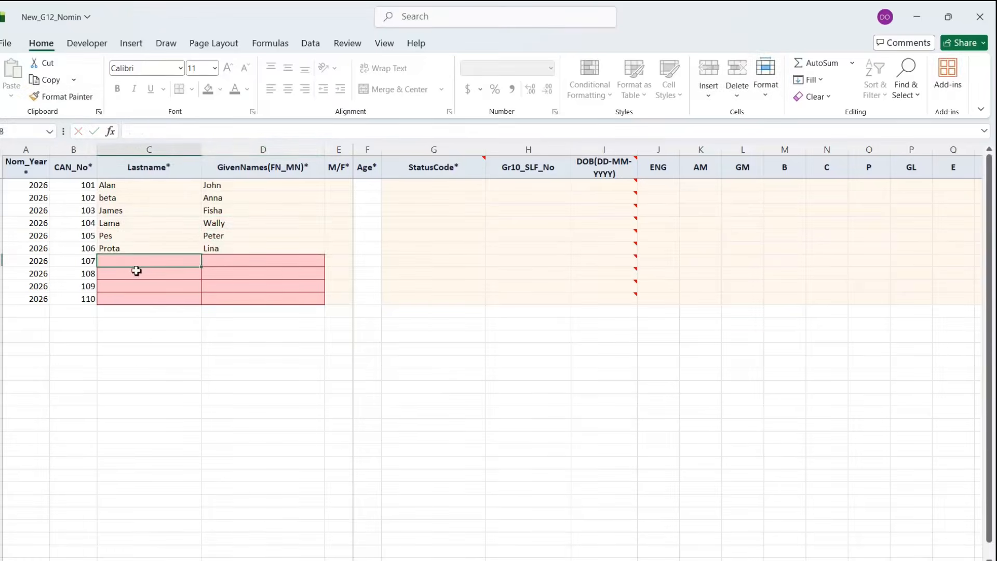
{"action": "type", "text": "Thomas"}
{"action": "left_click", "coordinate": [250, 260]}
{"action": "type", "text": "James"}
{"action": "left_click", "coordinate": [149, 276]}
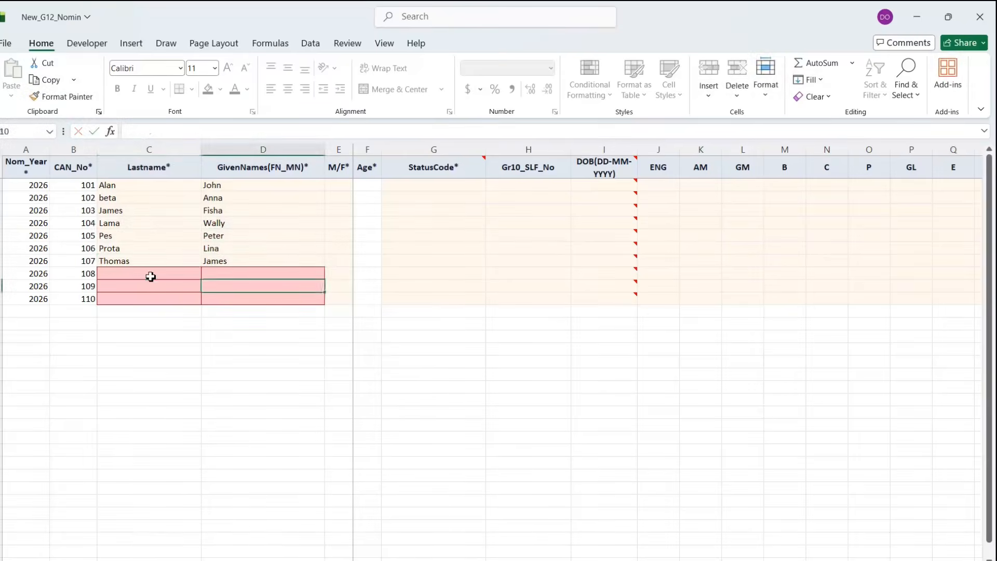
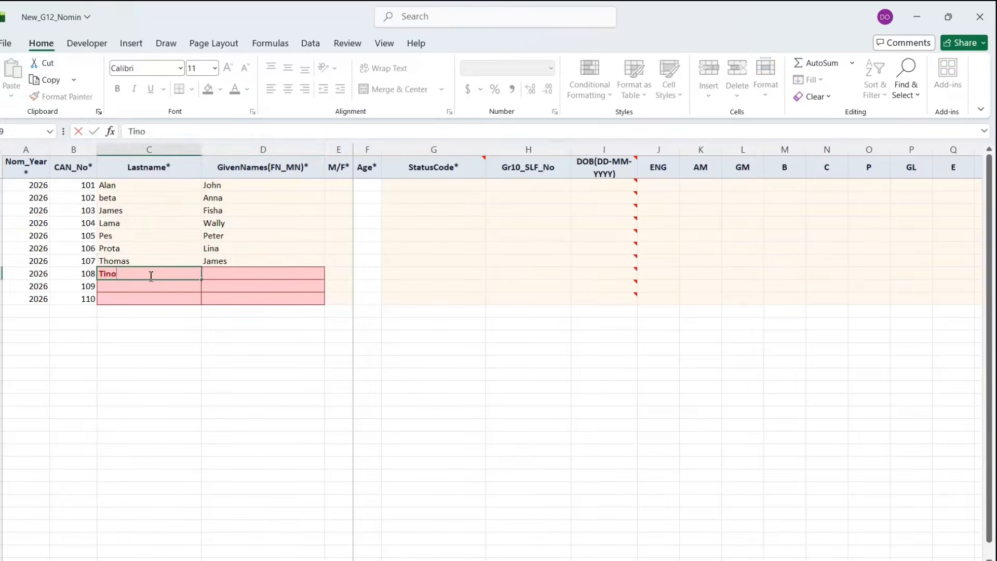
{"action": "key", "text": "Tab"}
{"action": "key", "text": "Return"}
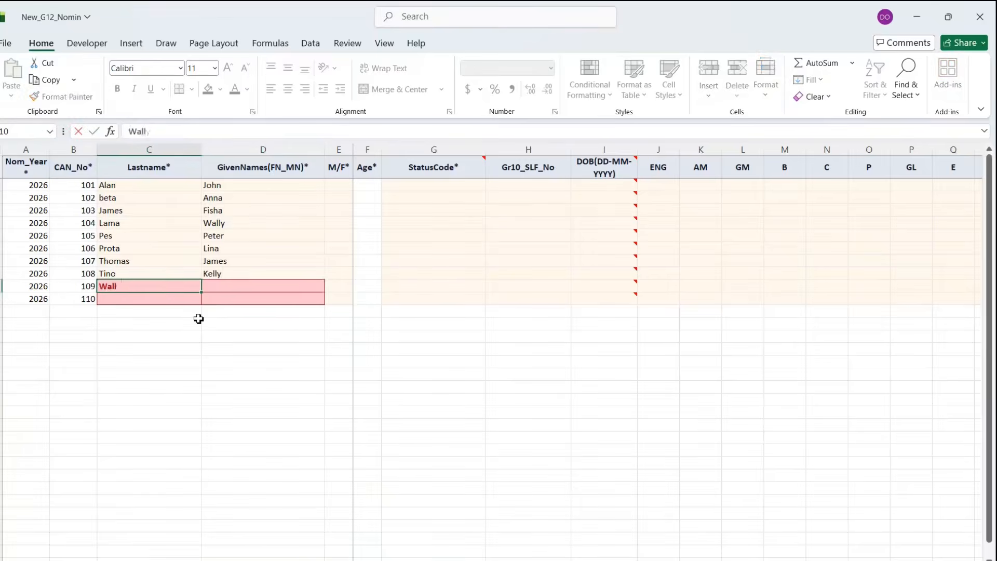
{"action": "key", "text": "Tab"}
{"action": "key", "text": "Return"}
{"action": "type", "text": "Zita"}
{"action": "left_click", "coordinate": [227, 294]}
{"action": "type", "text": "Lion"}
{"action": "left_click", "coordinate": [412, 234]}
- Enter each candidate's sex as M or F in column E, dismissing the Invalid value warning
{"action": "left_click", "coordinate": [336, 185]}
{"action": "key", "text": "Caps_Lock"}
{"action": "type", "text": "M"}
{"action": "key", "text": "Return"}
{"action": "type", "text": "F"}
{"action": "key", "text": "Return"}
{"action": "type", "text": "M"}
{"action": "key", "text": "Return"}
{"action": "type", "text": "F"}
{"action": "key", "text": "Return"}
{"action": "key", "text": "m"}
{"action": "key", "text": "Return"}
{"action": "type", "text": "F"}
{"action": "left_click", "coordinate": [333, 262]}
{"action": "type", "text": "M"}
{"action": "left_click", "coordinate": [332, 273]}
{"action": "type", "text": "M"}
{"action": "left_click", "coordinate": [333, 286]}
{"action": "type", "text": "M"}
{"action": "left_click", "coordinate": [334, 298]}
- Set every student's StatusCode to 1 - Normal
{"action": "type", "text": "EF"}
{"action": "left_click", "coordinate": [438, 273]}
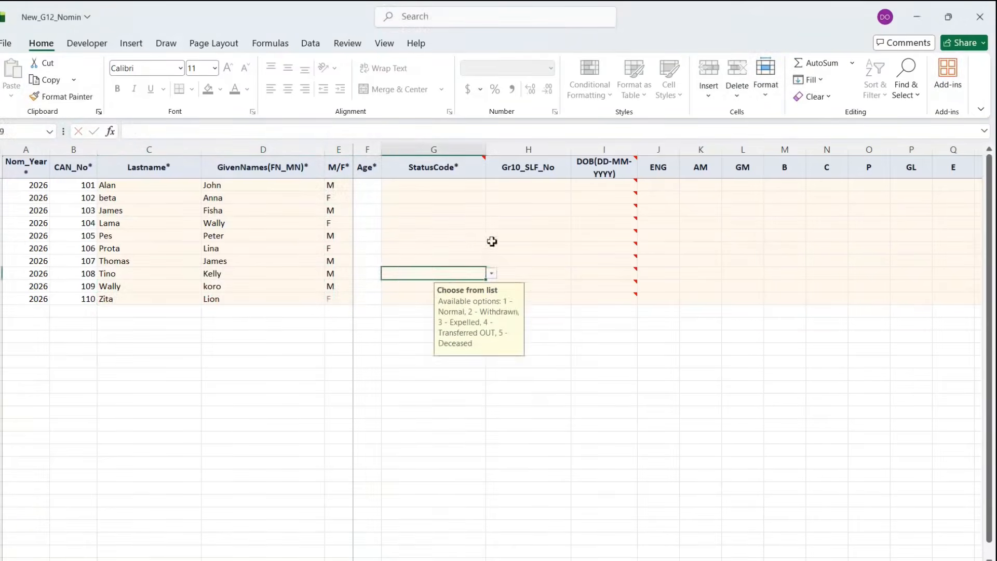
{"action": "left_click", "coordinate": [437, 184]}
{"action": "type", "text": "1"}
{"action": "key", "text": "Return"}
{"action": "left_click", "coordinate": [565, 337]}
{"action": "left_click", "coordinate": [491, 185]}
{"action": "left_click", "coordinate": [420, 197]}
{"action": "type", "text": "1"}
{"action": "left_click", "coordinate": [421, 210]}
{"action": "type", "text": "1"}
{"action": "left_click", "coordinate": [424, 223]}
{"action": "type", "text": "1"}
{"action": "left_click", "coordinate": [426, 236]}
{"action": "type", "text": "1"}
{"action": "left_click", "coordinate": [425, 249]}
{"action": "left_click", "coordinate": [491, 249]}
{"action": "left_click", "coordinate": [410, 259]}
{"action": "left_click", "coordinate": [492, 261]}
{"action": "left_click", "coordinate": [410, 271]}
{"action": "left_click", "coordinate": [426, 273]}
{"action": "left_click", "coordinate": [434, 286]}
{"action": "type", "text": "1"}
{"action": "left_click", "coordinate": [413, 299]}
{"action": "type", "text": "1"}
{"action": "left_click", "coordinate": [517, 187]}
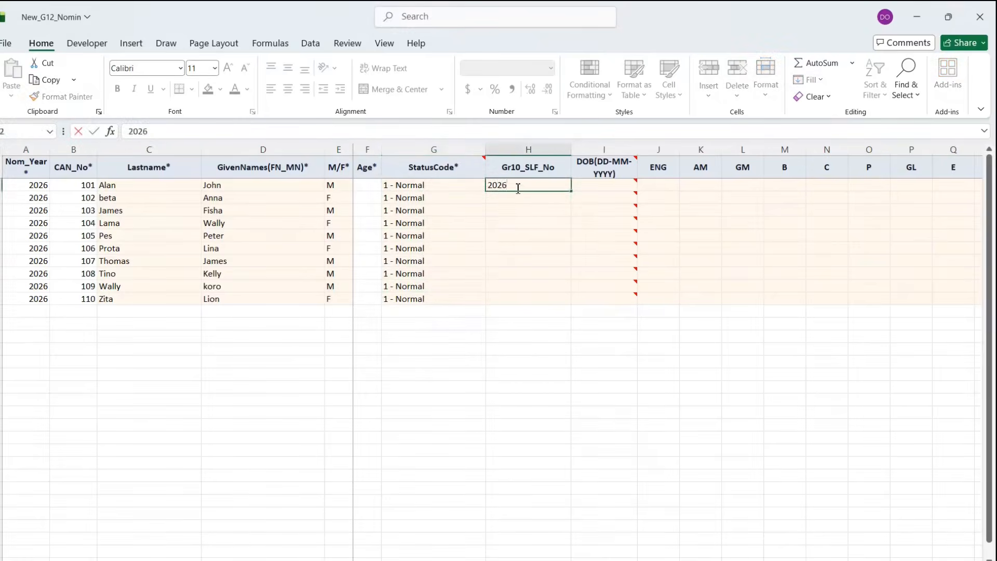
{"action": "left_click", "coordinate": [532, 186]}
{"action": "double_click", "coordinate": [571, 191]}
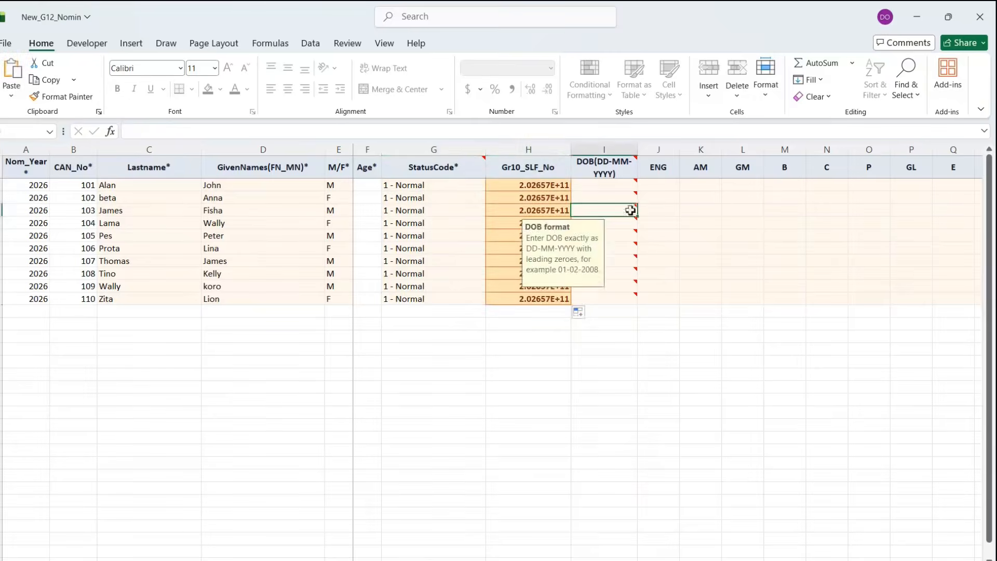
- Put 1 in the ENG column for all ten students
{"action": "left_click", "coordinate": [659, 189]}
{"action": "type", "text": "1"}
{"action": "key", "text": "Return"}
{"action": "left_click", "coordinate": [670, 187]}
{"action": "left_click_drag", "start_coordinate": [679, 190], "coordinate": [678, 303]}
- Mark AM with 1 for four students and GM with 1 for the other six
{"action": "left_click", "coordinate": [702, 186]}
{"action": "type", "text": "1"}
{"action": "left_click", "coordinate": [699, 210]}
{"action": "type", "text": "1"}
{"action": "left_click", "coordinate": [699, 260]}
{"action": "type", "text": "1"}
{"action": "left_click", "coordinate": [703, 301]}
{"action": "type", "text": "1"}
{"action": "left_click", "coordinate": [762, 254]}
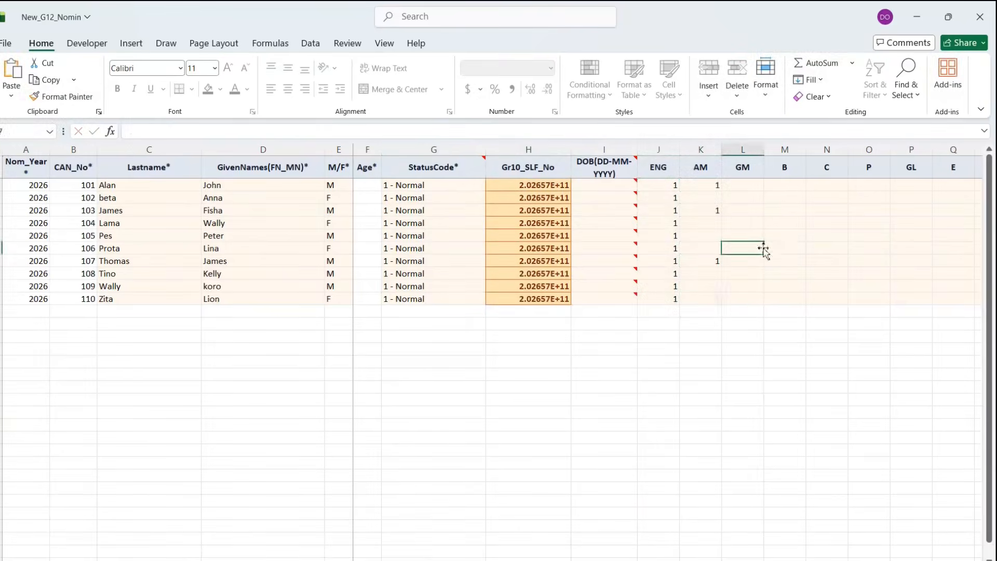
{"action": "left_click", "coordinate": [748, 197]}
{"action": "type", "text": "1"}
{"action": "left_click", "coordinate": [746, 223]}
{"action": "type", "text": "1"}
{"action": "left_click", "coordinate": [744, 236]}
{"action": "type", "text": "1"}
{"action": "left_click", "coordinate": [748, 248]}
{"action": "type", "text": "1"}
{"action": "left_click", "coordinate": [750, 275]}
{"action": "type", "text": "1"}
{"action": "left_click", "coordinate": [795, 234]}
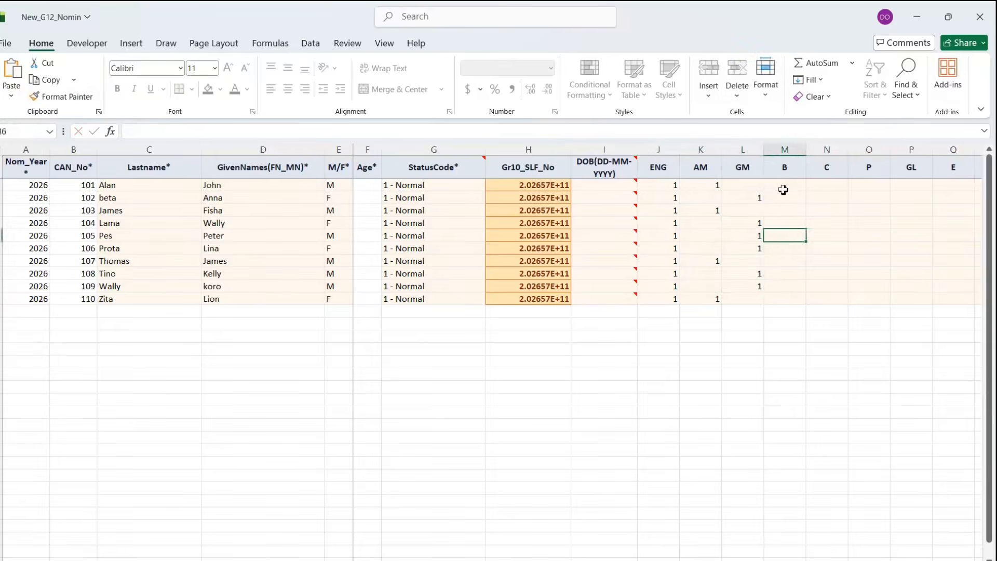
- Mark B, C and P with 1 for the four AM students
{"action": "left_click", "coordinate": [786, 186]}
{"action": "type", "text": "1"}
{"action": "left_click", "coordinate": [785, 211]}
{"action": "type", "text": "1"}
{"action": "left_click", "coordinate": [783, 262]}
{"action": "type", "text": "1"}
{"action": "left_click", "coordinate": [786, 299]}
{"action": "type", "text": "1"}
{"action": "left_click", "coordinate": [830, 186]}
{"action": "type", "text": "1"}
{"action": "left_click", "coordinate": [833, 236]}
{"action": "left_click", "coordinate": [833, 260]}
{"action": "type", "text": "1"}
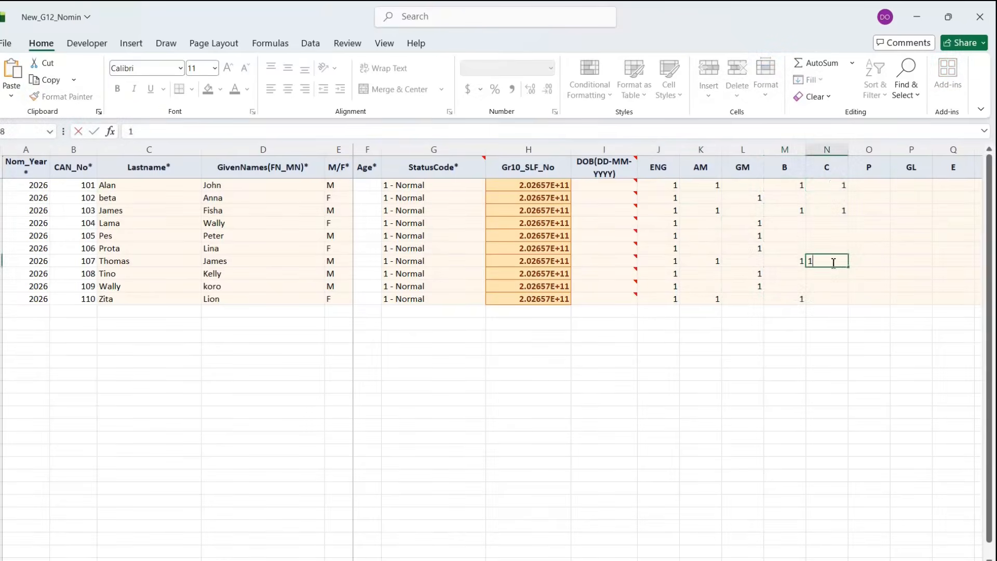
{"action": "left_click", "coordinate": [826, 299]}
{"action": "type", "text": "1"}
{"action": "left_click", "coordinate": [883, 186]}
{"action": "type", "text": "1"}
{"action": "left_click", "coordinate": [877, 210]}
{"action": "type", "text": "1"}
{"action": "left_click", "coordinate": [874, 261]}
- Enter 1 in the E column for the four students who chose it
{"action": "type", "text": "1"}
{"action": "left_click", "coordinate": [870, 299]}
{"action": "type", "text": "1"}
{"action": "scroll", "coordinate": [668, 345], "scroll_direction": "right", "scroll_amount": 5}
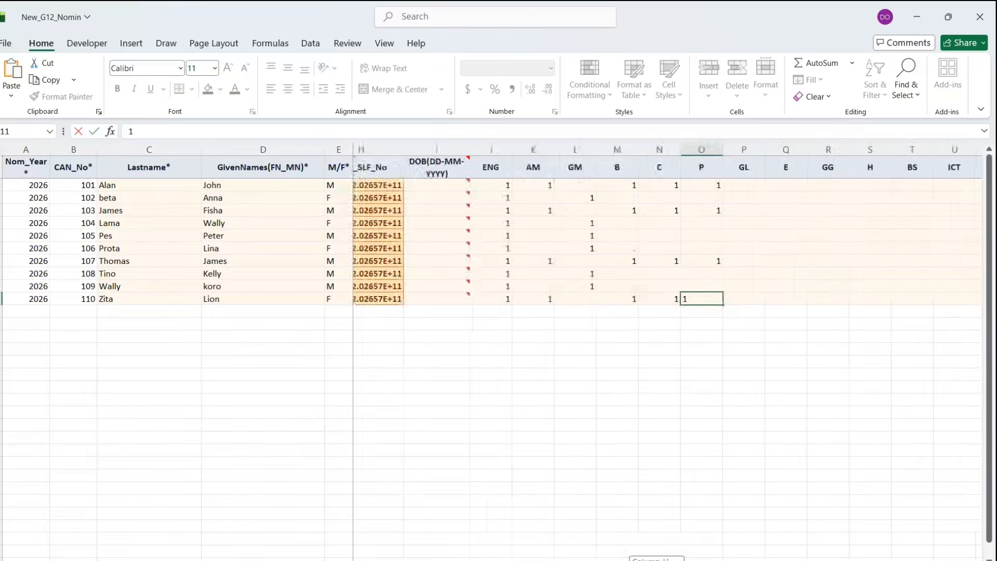
{"action": "key", "text": "ctrl+Return"}
{"action": "left_click", "coordinate": [627, 223]}
{"action": "type", "text": "1"}
{"action": "left_click", "coordinate": [630, 249]}
{"action": "type", "text": "1"}
{"action": "left_click", "coordinate": [634, 265]}
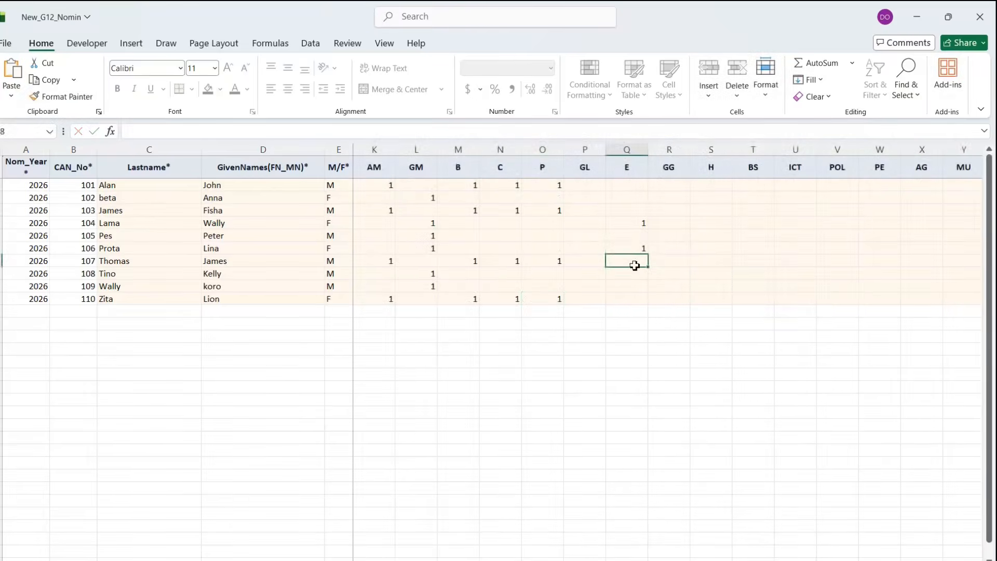
{"action": "type", "text": "1"}
{"action": "left_click", "coordinate": [637, 274]}
{"action": "type", "text": "1"}
{"action": "key", "text": "Return"}
- Enter 1 in the H column for the four students who chose it
{"action": "type", "text": "1"}
{"action": "left_click", "coordinate": [683, 231]}
{"action": "left_click", "coordinate": [681, 223]}
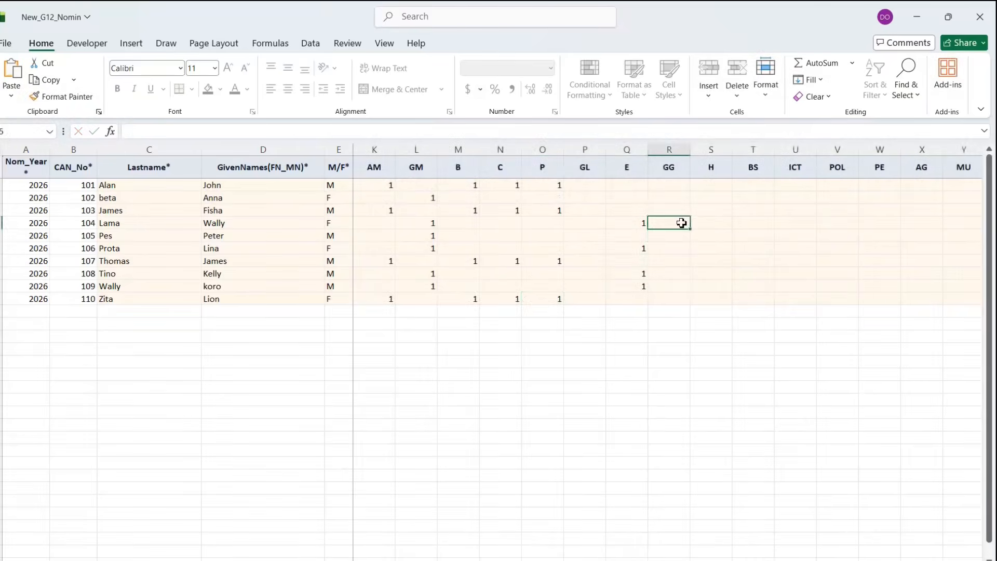
{"action": "left_click", "coordinate": [709, 223]}
{"action": "type", "text": "1"}
{"action": "left_click", "coordinate": [711, 248]}
- Enter 1 in the BS column for the four students who chose it
{"action": "type", "text": "1"}
{"action": "left_click", "coordinate": [709, 272]}
{"action": "type", "text": "11"}
{"action": "left_click", "coordinate": [753, 248]}
{"action": "left_click", "coordinate": [762, 221]}
{"action": "type", "text": "1"}
{"action": "left_click", "coordinate": [757, 250]}
{"action": "type", "text": "1"}
{"action": "left_click", "coordinate": [757, 273]}
{"action": "type", "text": "1"}
{"action": "left_click", "coordinate": [763, 286]}
{"action": "type", "text": "1"}
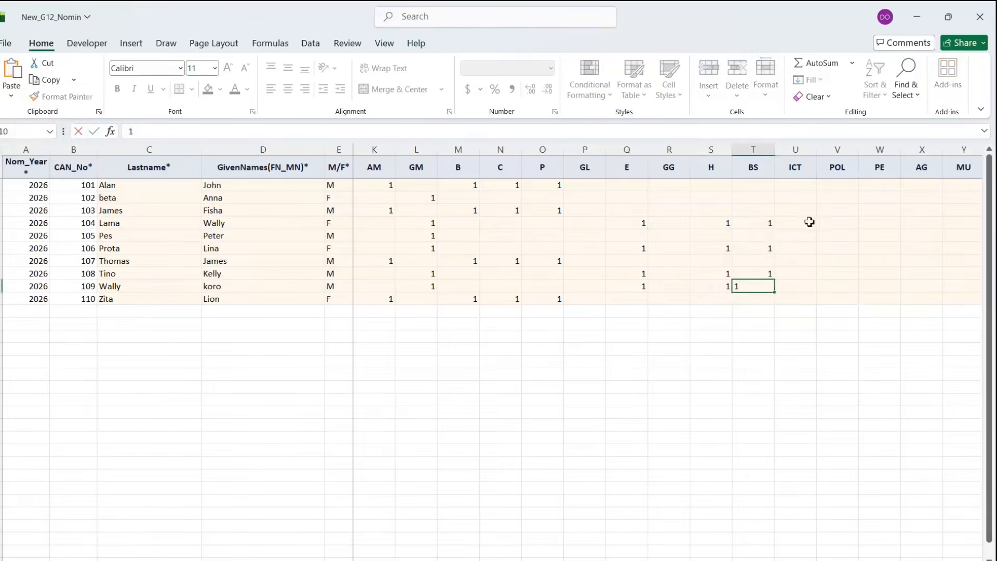
{"action": "left_click", "coordinate": [809, 222]}
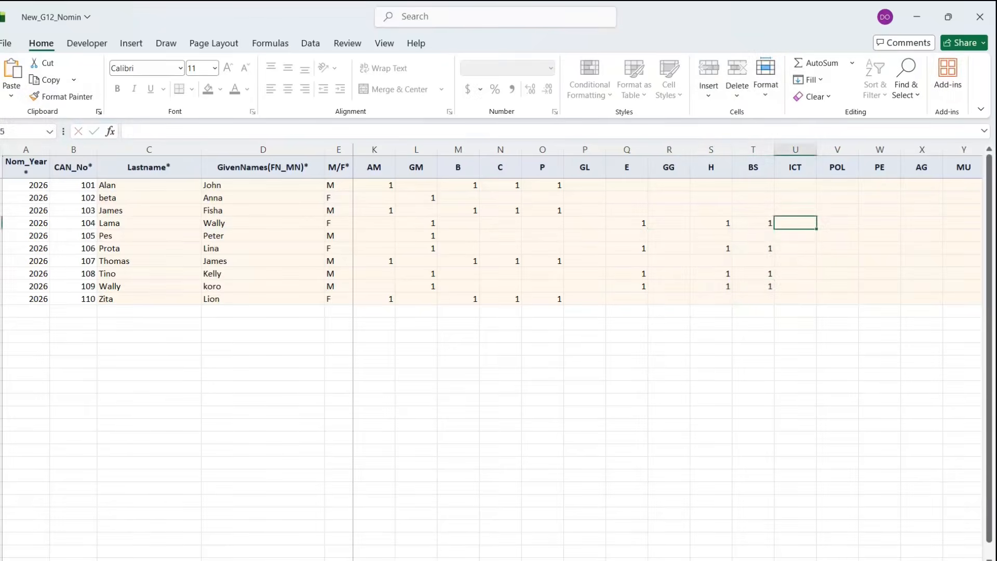
- Fill every empty AM cell with 0
{"action": "scroll", "coordinate": [648, 271], "scroll_direction": "left", "scroll_amount": 5}
{"action": "scroll", "coordinate": [648, 271], "scroll_direction": "right", "scroll_amount": 2}
{"action": "left_click", "coordinate": [587, 199]}
{"action": "type", "text": "0"}
{"action": "left_click", "coordinate": [578, 223]}
{"action": "type", "text": "0"}
{"action": "left_click", "coordinate": [579, 236]}
{"action": "type", "text": "0"}
{"action": "left_click", "coordinate": [585, 249]}
{"action": "type", "text": "0"}
{"action": "left_click", "coordinate": [575, 286]}
{"action": "type", "text": "0"}
{"action": "left_click", "coordinate": [627, 185]}
- Put 0 in the empty GM and B cells
{"action": "type", "text": "0"}
{"action": "left_click", "coordinate": [628, 210]}
{"action": "type", "text": "0"}
{"action": "left_click", "coordinate": [623, 261]}
{"action": "type", "text": "0"}
{"action": "left_click", "coordinate": [632, 296]}
{"action": "type", "text": "0"}
{"action": "left_click", "coordinate": [661, 197]}
{"action": "type", "text": "0"}
{"action": "left_click", "coordinate": [662, 236]}
{"action": "type", "text": "0"}
{"action": "left_click", "coordinate": [665, 273]}
- Put 0 in the empty C cells
{"action": "type", "text": "0"}
{"action": "left_click", "coordinate": [708, 198]}
{"action": "type", "text": "0"}
{"action": "left_click", "coordinate": [707, 223]}
{"action": "type", "text": "0"}
{"action": "left_click", "coordinate": [706, 235]}
- Put 0 in the empty P cells and copy 0 down the whole GL column
{"action": "type", "text": "0"}
{"action": "left_click", "coordinate": [702, 249]}
{"action": "type", "text": "0"}
{"action": "left_click", "coordinate": [714, 274]}
{"action": "type", "text": "0"}
{"action": "left_click", "coordinate": [712, 286]}
{"action": "type", "text": "0"}
{"action": "left_click", "coordinate": [752, 198]}
{"action": "type", "text": "0"}
{"action": "left_click", "coordinate": [752, 223]}
{"action": "type", "text": "0"}
{"action": "type", "text": "0"}
{"action": "left_click", "coordinate": [753, 274]}
- Put 0 in the empty E cells
{"action": "type", "text": "0"}
{"action": "left_click", "coordinate": [753, 296]}
{"action": "type", "text": "0"}
{"action": "key", "text": "Escape"}
{"action": "left_click", "coordinate": [750, 286]}
{"action": "type", "text": "0"}
{"action": "left_click", "coordinate": [783, 190]}
{"action": "type", "text": "0"}
{"action": "left_click_drag", "start_coordinate": [800, 192], "coordinate": [800, 294]}
{"action": "left_click", "coordinate": [830, 300]}
{"action": "type", "text": "0"}
{"action": "left_click", "coordinate": [833, 185]}
{"action": "type", "text": "0"}
{"action": "left_click", "coordinate": [835, 198]}
- Copy 0 from the first GG cell down the GG column to the last student
{"action": "type", "text": "0"}
{"action": "left_click", "coordinate": [836, 211]}
- Put 0 in the empty H cells
{"action": "type", "text": "0"}
{"action": "left_click", "coordinate": [838, 235]}
{"action": "type", "text": "0"}
{"action": "left_click", "coordinate": [839, 260]}
{"action": "type", "text": "0"}
{"action": "left_click", "coordinate": [860, 261]}
{"action": "left_click", "coordinate": [874, 186]}
{"action": "type", "text": "0"}
{"action": "left_click", "coordinate": [877, 222]}
{"action": "left_click", "coordinate": [878, 186]}
{"action": "left_click_drag", "start_coordinate": [884, 191], "coordinate": [886, 300]}
{"action": "left_click", "coordinate": [919, 298]}
- Put 0 in the empty BS cells
{"action": "type", "text": "0"}
{"action": "left_click", "coordinate": [921, 261]}
{"action": "type", "text": "0"}
{"action": "left_click", "coordinate": [922, 237]}
{"action": "type", "text": "0"}
{"action": "left_click", "coordinate": [913, 187]}
{"action": "type", "text": "0"}
{"action": "left_click", "coordinate": [913, 209]}
- Zero the first student's ICT and POL cells and extend zeros across the remaining subjects
{"action": "type", "text": "0"}
{"action": "left_click", "coordinate": [953, 213]}
{"action": "left_click_drag", "start_coordinate": [713, 560], "coordinate": [734, 560]}
{"action": "left_click", "coordinate": [641, 188]}
{"action": "type", "text": "0"}
{"action": "left_click", "coordinate": [645, 198]}
{"action": "type", "text": "0"}
{"action": "left_click", "coordinate": [637, 213]}
{"action": "type", "text": "0"}
{"action": "left_click", "coordinate": [645, 238]}
{"action": "type", "text": "0"}
{"action": "left_click", "coordinate": [633, 300]}
{"action": "type", "text": "0"}
{"action": "left_click", "coordinate": [678, 185]}
{"action": "type", "text": "0"}
{"action": "left_click", "coordinate": [710, 209]}
{"action": "left_click", "coordinate": [724, 188]}
{"action": "type", "text": "0"}
{"action": "left_click_drag", "start_coordinate": [752, 191], "coordinate": [966, 183]}
{"action": "left_click", "coordinate": [785, 244]}
{"action": "left_click_drag", "start_coordinate": [683, 187], "coordinate": [525, 304]}
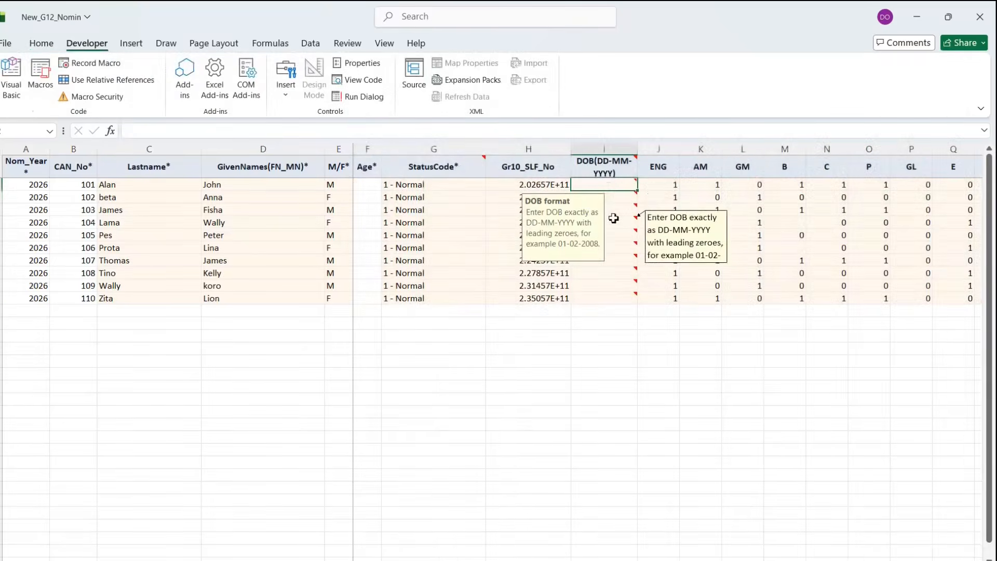
{"action": "type", "text": "12"}
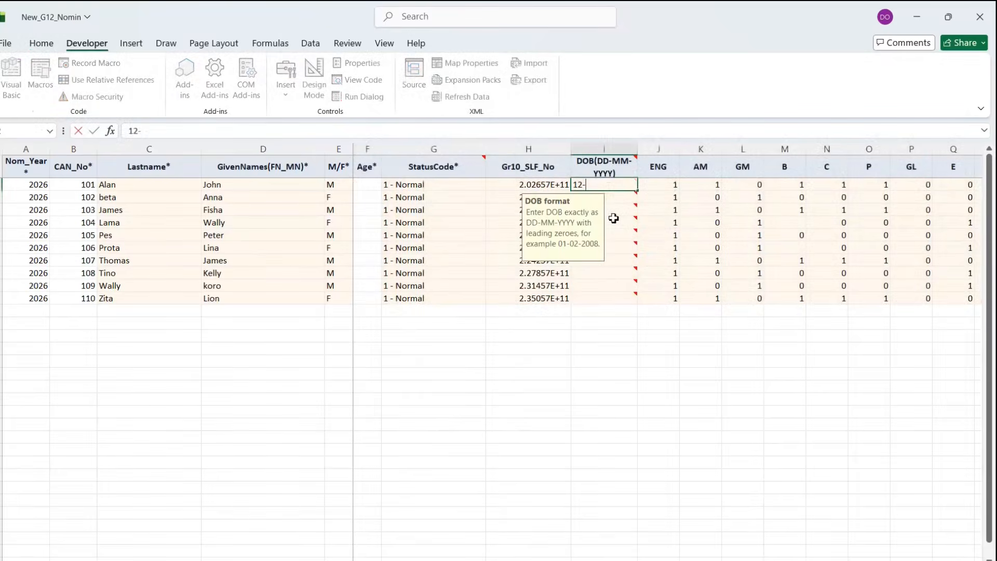
{"action": "type", "text": "-12-2008"}
{"action": "key", "text": "Return"}
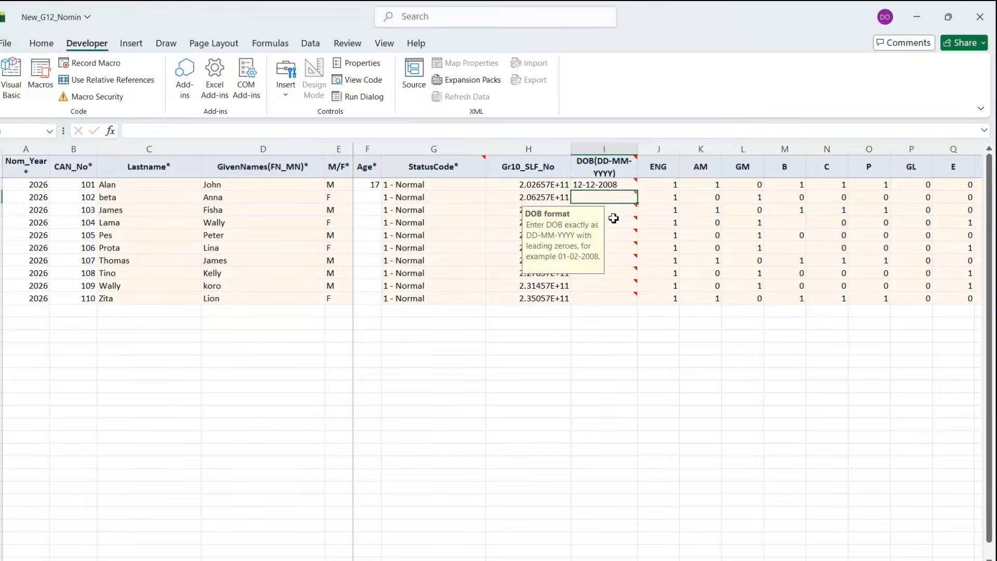
{"action": "type", "text": "02-09-2009"}
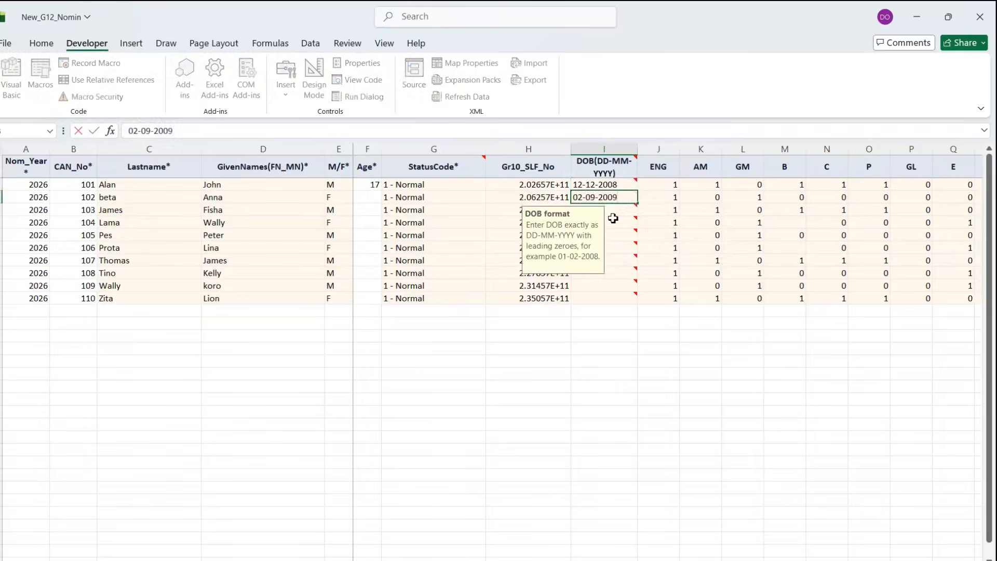
{"action": "key", "text": "Return"}
- Copy the 12-12-2008 date of birth into every remaining empty DOB cell, through the last student
{"action": "left_click", "coordinate": [609, 186]}
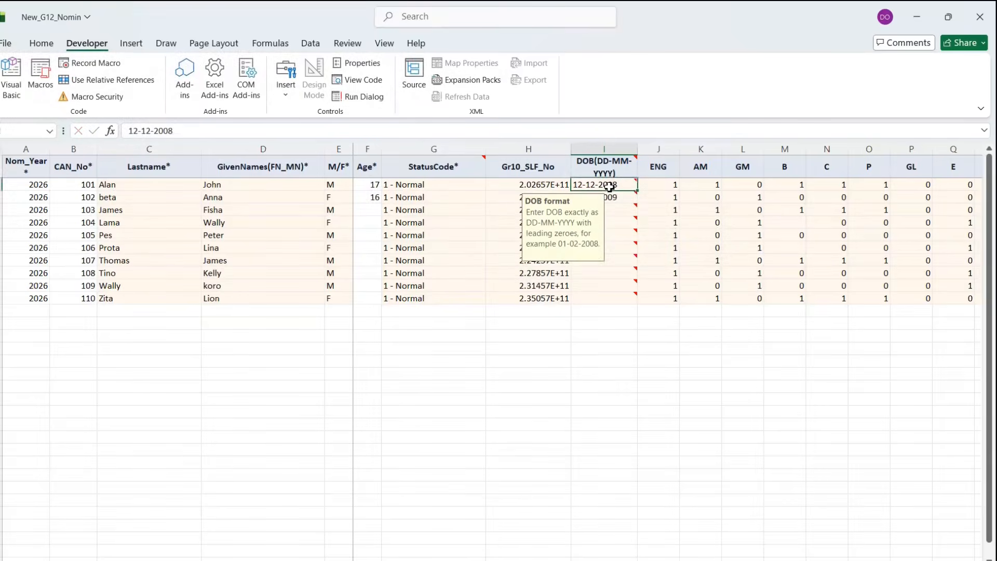
{"action": "key", "text": "ctrl+c"}
{"action": "left_click", "coordinate": [615, 211]}
{"action": "key", "text": "ctrl+v"}
{"action": "left_click", "coordinate": [618, 222]}
{"action": "key", "text": "ctrl+v"}
{"action": "left_click", "coordinate": [622, 236]}
{"action": "key", "text": "ctrl+v"}
{"action": "left_click", "coordinate": [624, 248]}
{"action": "key", "text": "ctrl+v"}
{"action": "left_click", "coordinate": [623, 273]}
{"action": "key", "text": "ctrl+v"}
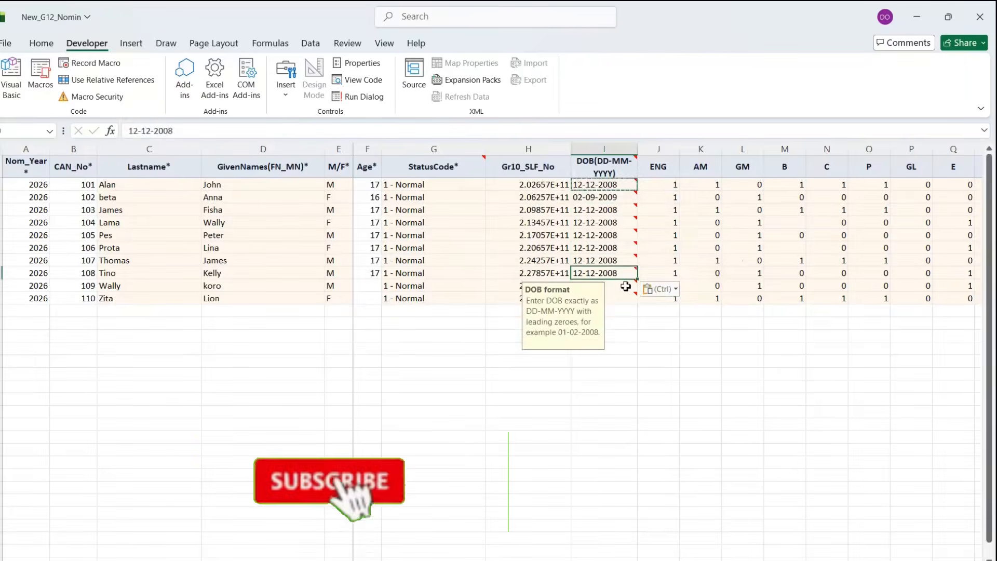
{"action": "left_click", "coordinate": [623, 286]}
{"action": "key", "text": "ctrl+v"}
{"action": "left_click", "coordinate": [624, 298]}
{"action": "key", "text": "ctrl+v"}
- Check the filled DOB and Age columns and save the nomination workbook
{"action": "left_click", "coordinate": [386, 212]}
{"action": "left_click", "coordinate": [567, 260]}
{"action": "left_click", "coordinate": [771, 239]}
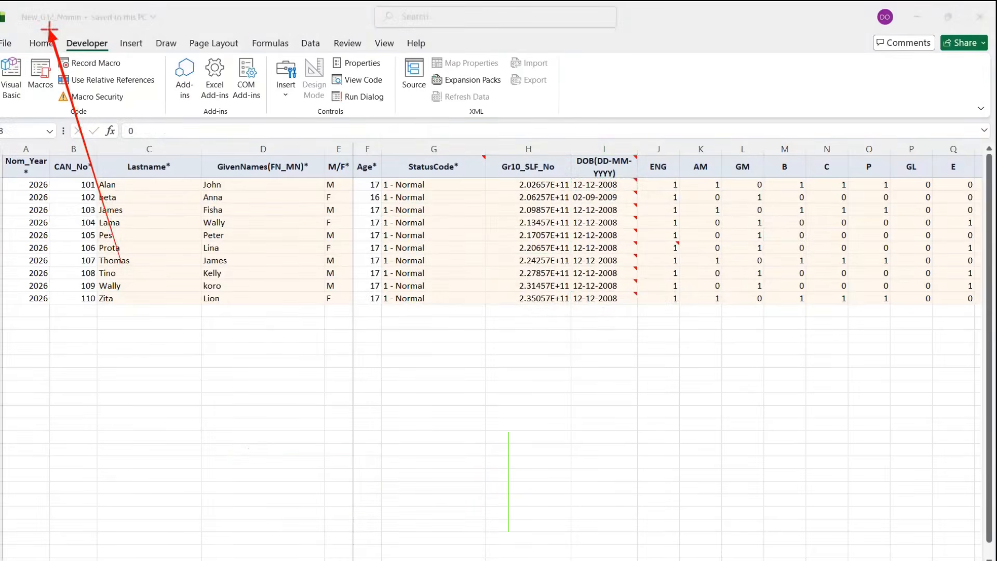
{"action": "left_click_drag", "start_coordinate": [5, 6], "coordinate": [159, 28]}
{"action": "key", "text": "Escape"}
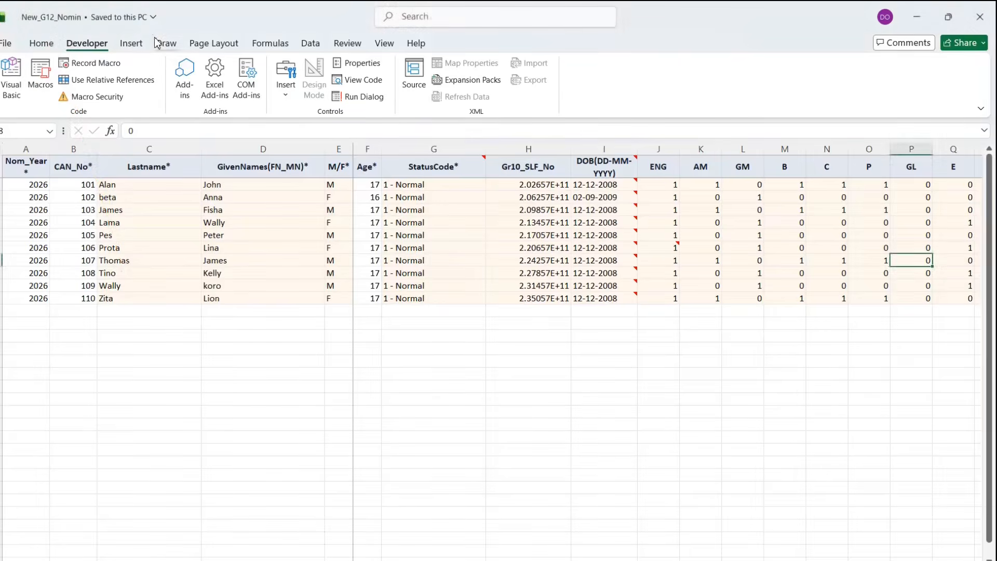
- Close the finished Excel workbook and return to the SIBS Temp. Upload page
{"action": "left_click", "coordinate": [980, 17]}
{"action": "scroll", "coordinate": [571, 291], "scroll_direction": "up", "scroll_amount": 2}
{"action": "scroll", "coordinate": [538, 309], "scroll_direction": "down", "scroll_amount": 3}
{"action": "scroll", "coordinate": [538, 309], "scroll_direction": "up", "scroll_amount": 3}
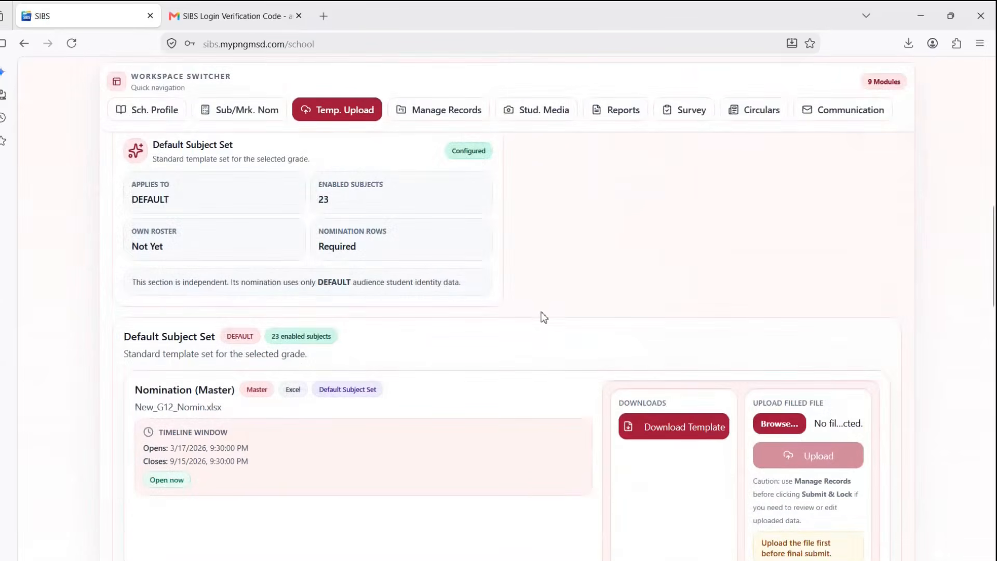
- Bring up the file chooser under Upload Filled File on the Nomination (Master) card
{"action": "key", "text": "ctrl+shift+d"}
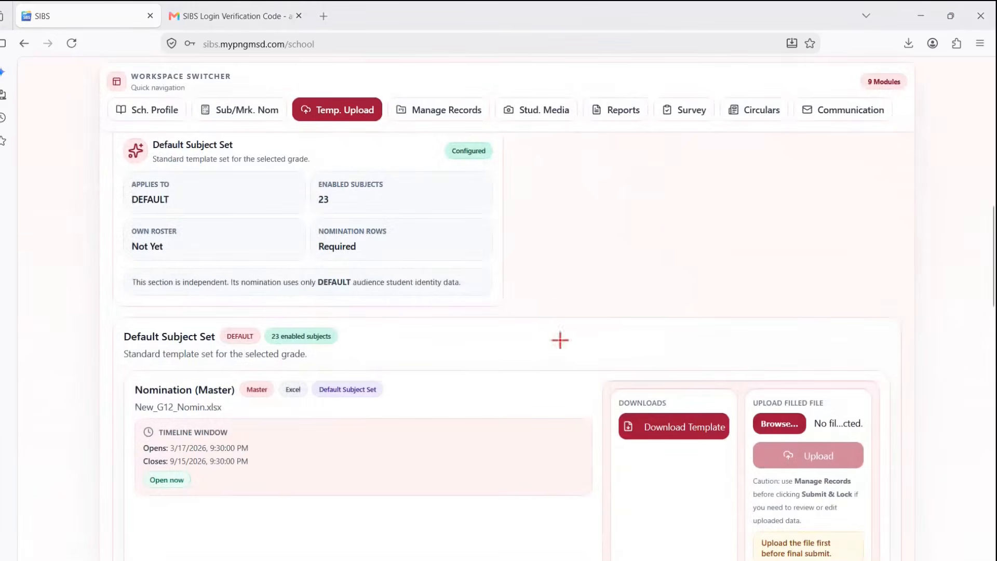
{"action": "left_click_drag", "start_coordinate": [928, 420], "coordinate": [819, 418]}
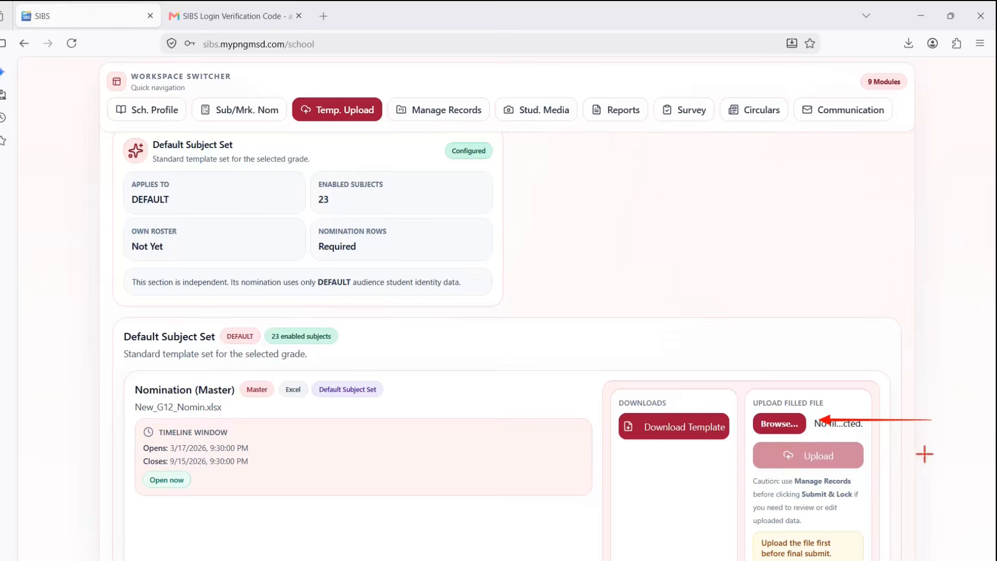
{"action": "left_click_drag", "start_coordinate": [928, 455], "coordinate": [876, 456]}
{"action": "key", "text": "Escape"}
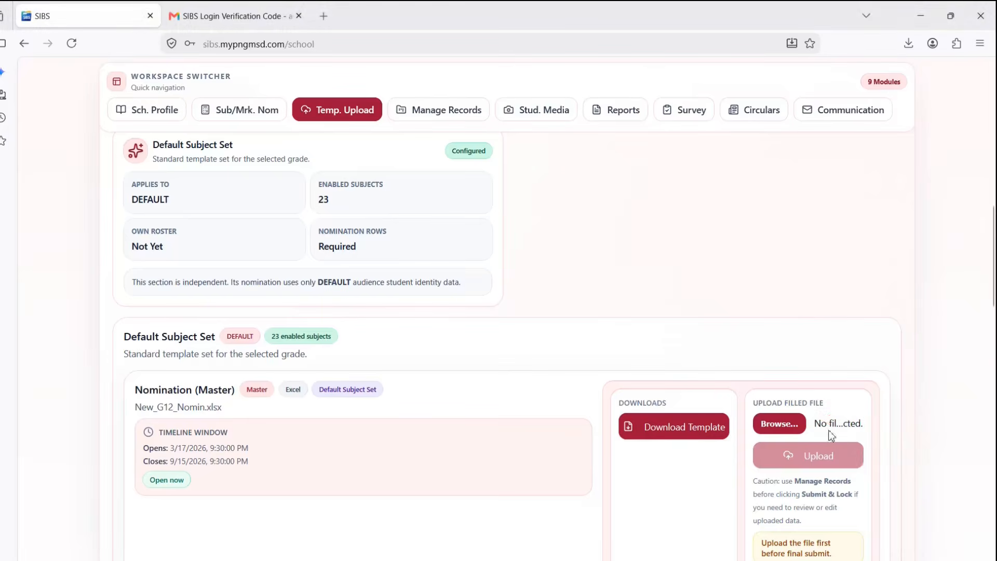
{"action": "left_click", "coordinate": [786, 427]}
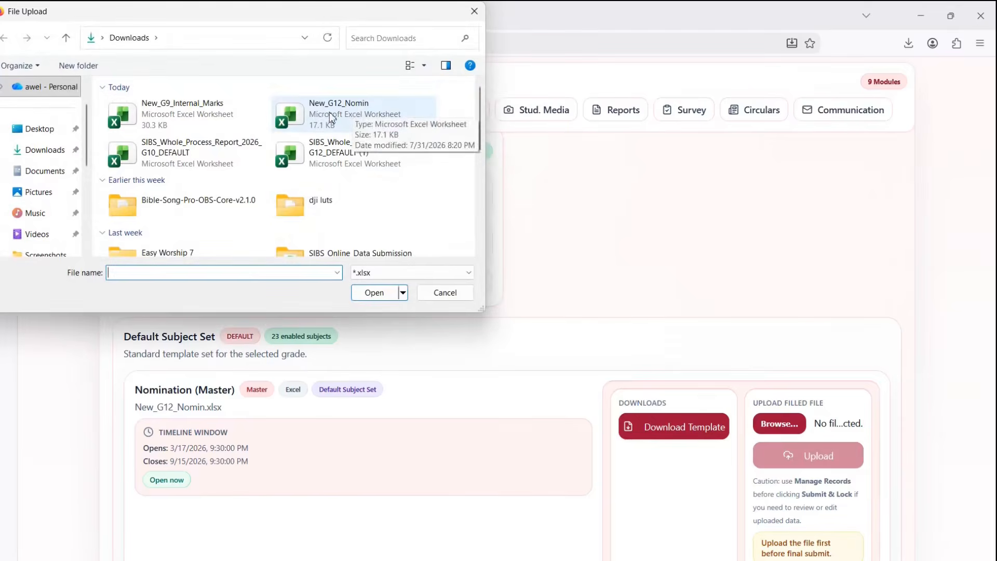
- Choose New_G12_Nomin.xlsx from Downloads as the filled Nomination (Master) file
{"action": "left_click", "coordinate": [333, 126]}
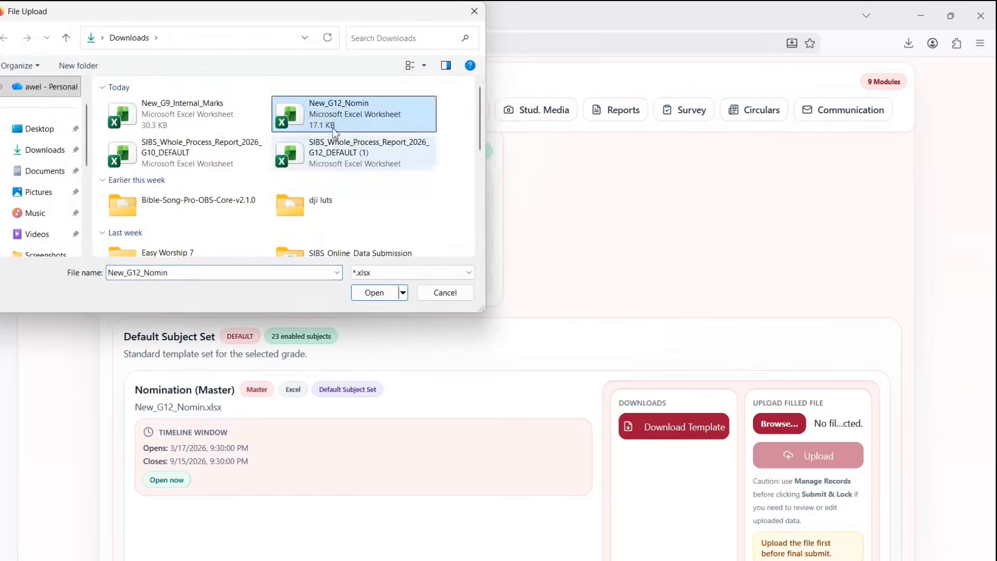
{"action": "left_click", "coordinate": [383, 294]}
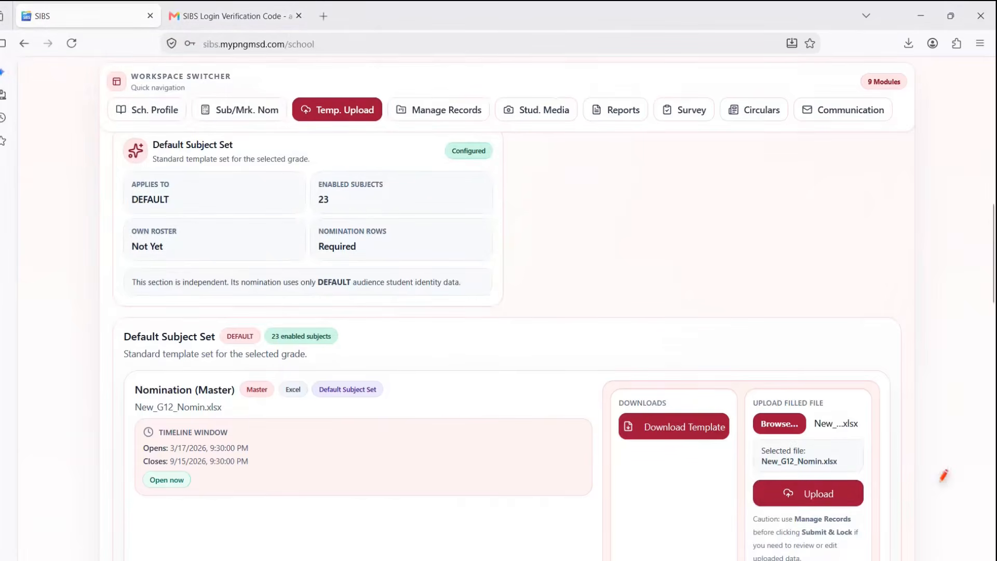
{"action": "left_click_drag", "start_coordinate": [922, 486], "coordinate": [868, 490]}
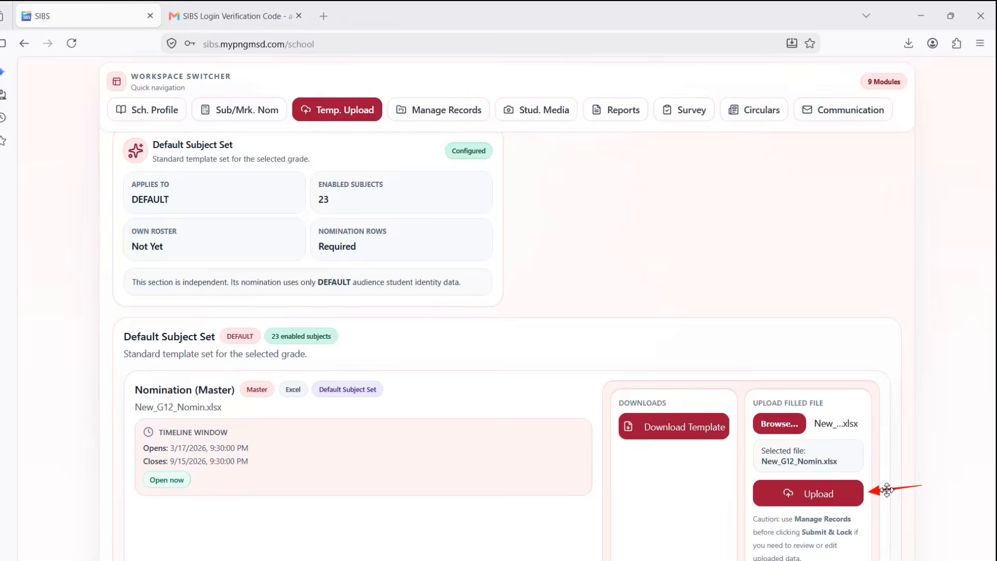
{"action": "key", "text": "Escape"}
{"action": "left_click", "coordinate": [826, 494]}
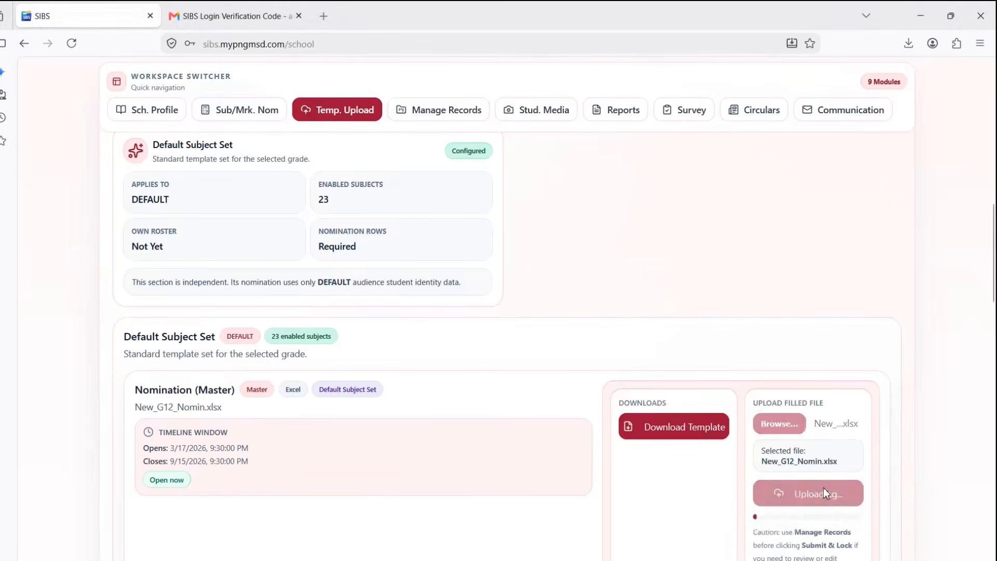
{"action": "scroll", "coordinate": [671, 472], "scroll_direction": "down", "scroll_amount": 4}
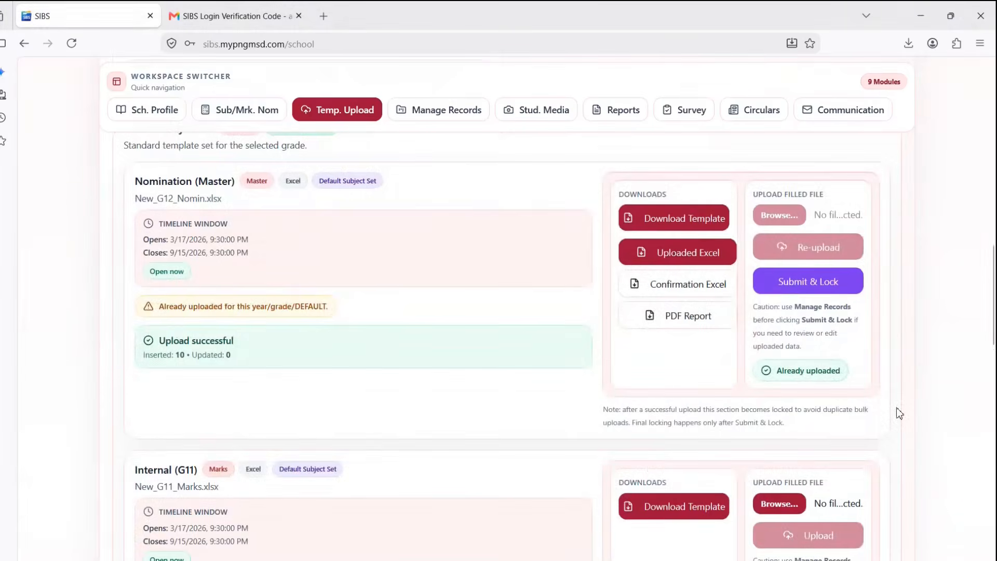
{"action": "key", "text": "ctrl+alt+d"}
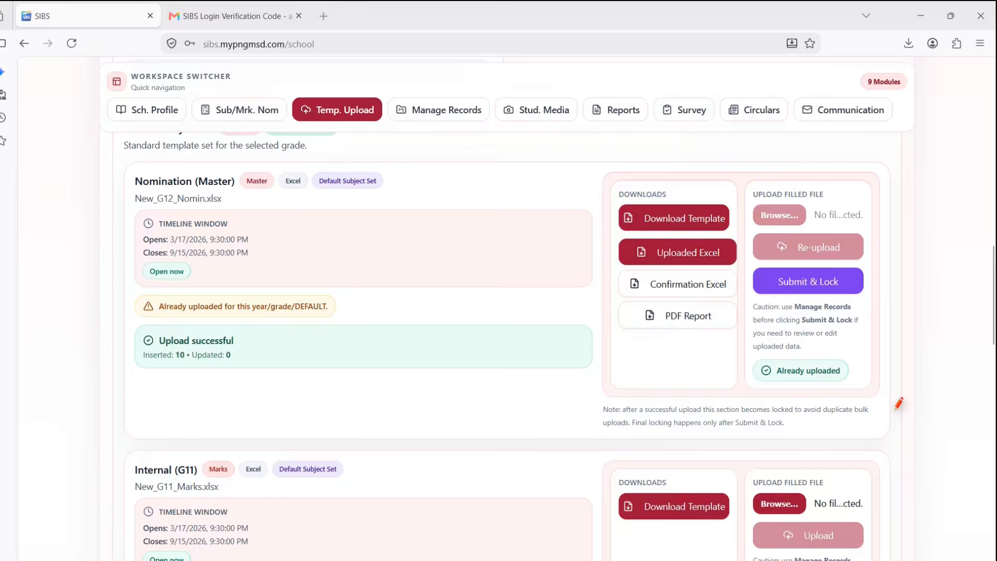
{"action": "left_click_drag", "start_coordinate": [885, 385], "coordinate": [846, 375]}
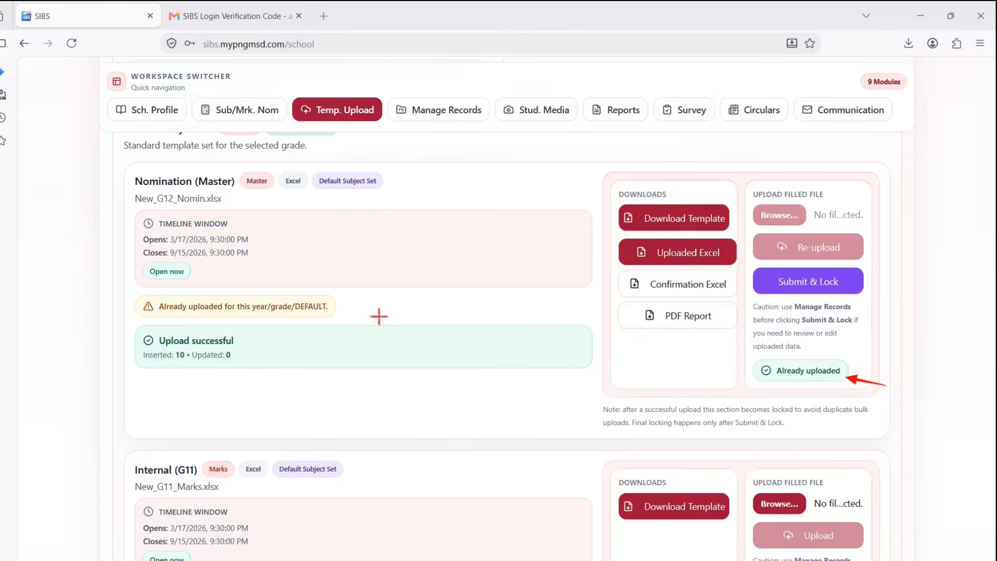
{"action": "mouse_move", "coordinate": [124, 160]}
{"action": "left_mouse_down"}
{"action": "mouse_move", "coordinate": [428, 381]}
{"action": "mouse_move", "coordinate": [594, 386]}
{"action": "left_mouse_up"}
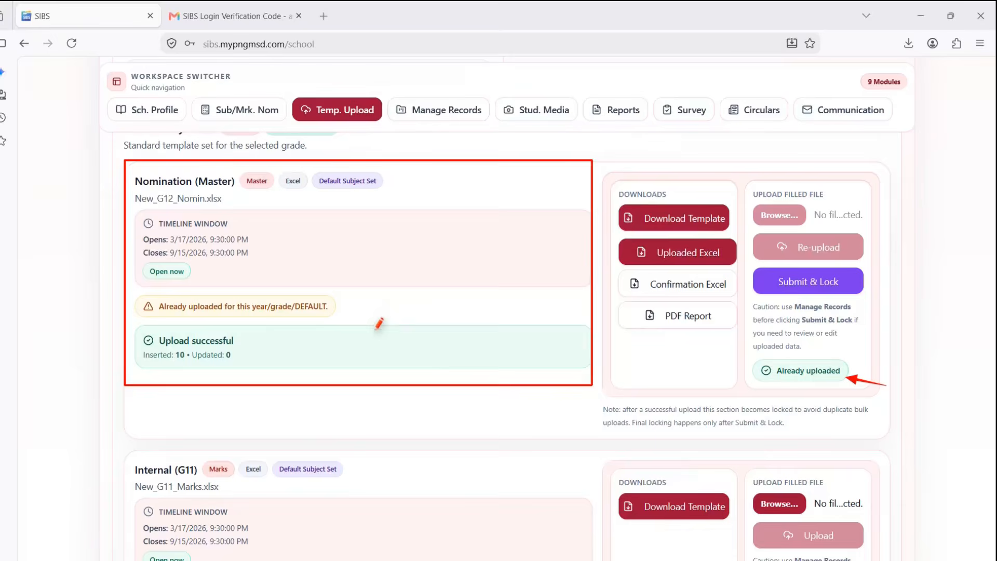
{"action": "mouse_move", "coordinate": [338, 272]}
{"action": "left_mouse_down"}
{"action": "mouse_move", "coordinate": [379, 310]}
{"action": "mouse_move", "coordinate": [518, 245]}
{"action": "left_mouse_up"}
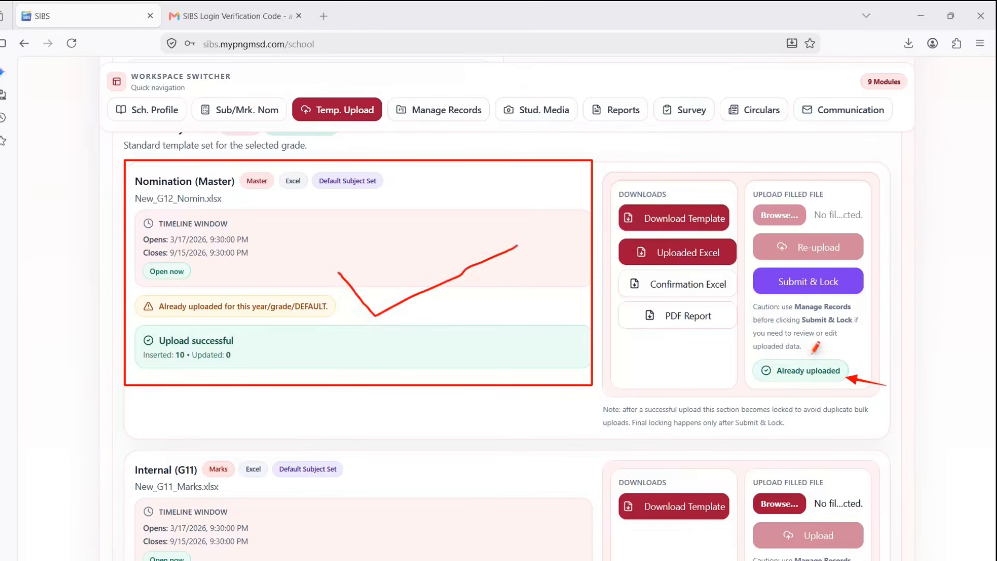
{"action": "left_click_drag", "start_coordinate": [822, 357], "coordinate": [908, 299]}
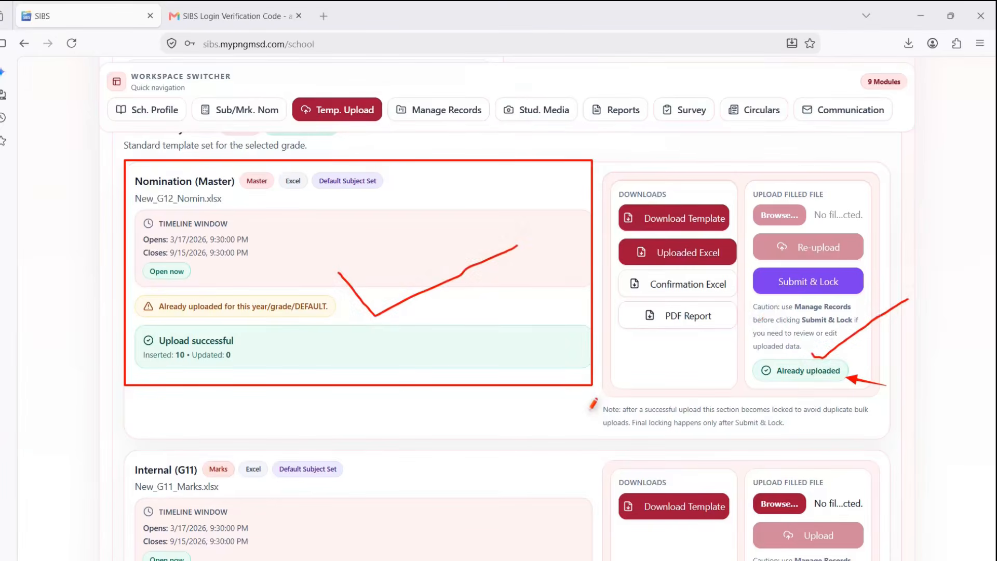
{"action": "key", "text": "Escape"}
{"action": "scroll", "coordinate": [697, 383], "scroll_direction": "down", "scroll_amount": 2}
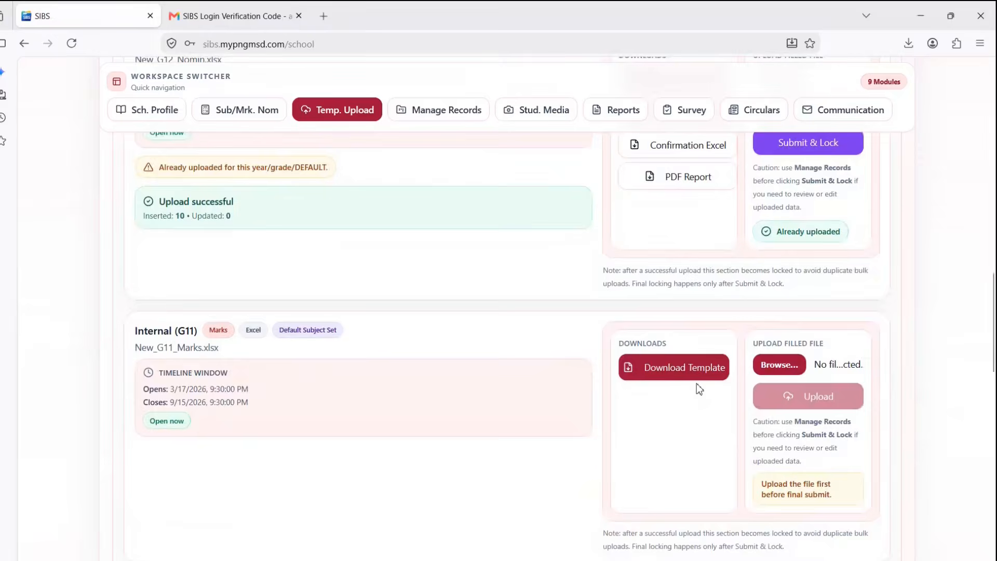
{"action": "scroll", "coordinate": [697, 387], "scroll_direction": "down", "scroll_amount": 1}
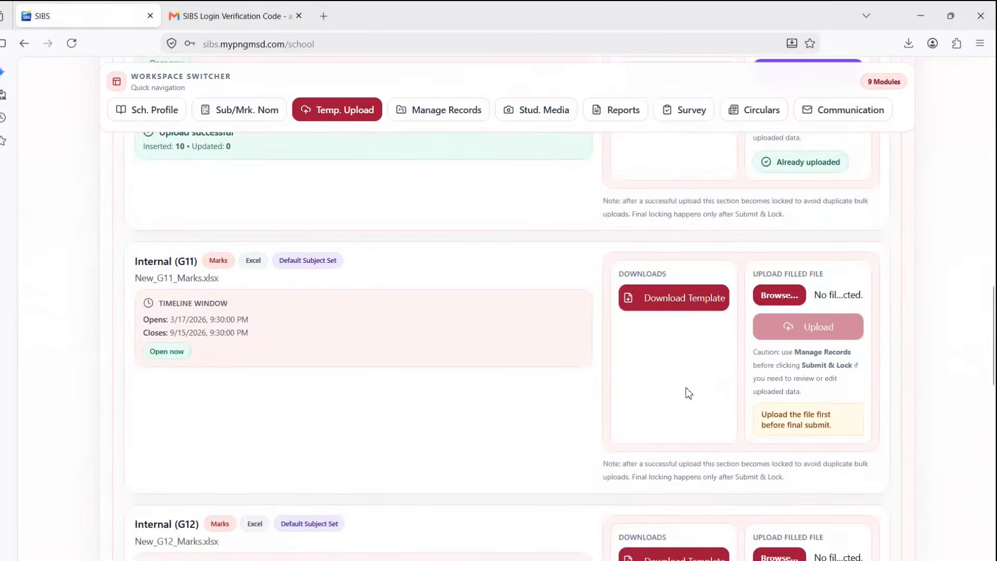
{"action": "key", "text": "ctrl+2"}
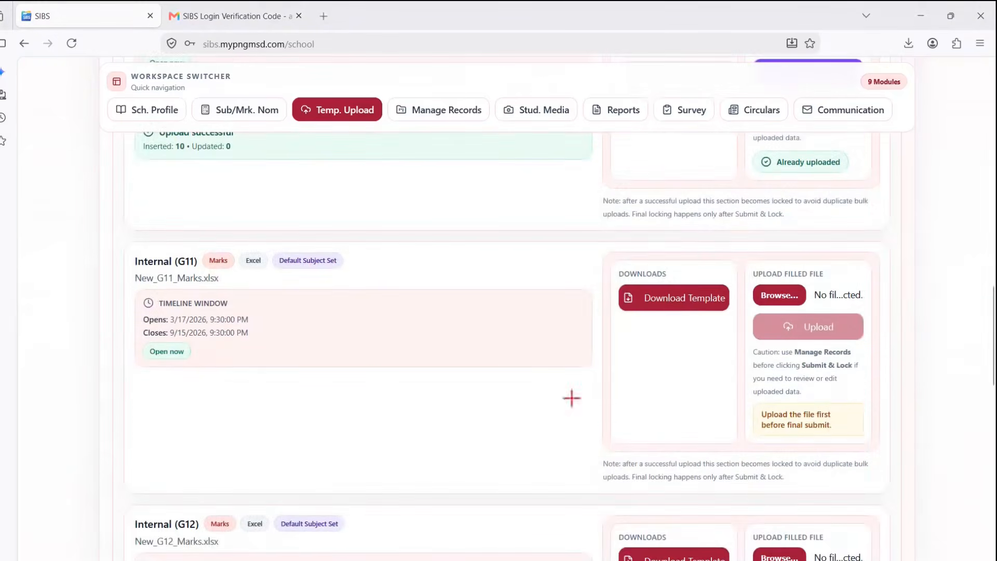
- Download the New_G11_Marks.xlsx template from the Internal (G11) card
{"action": "left_click_drag", "start_coordinate": [158, 383], "coordinate": [159, 272]}
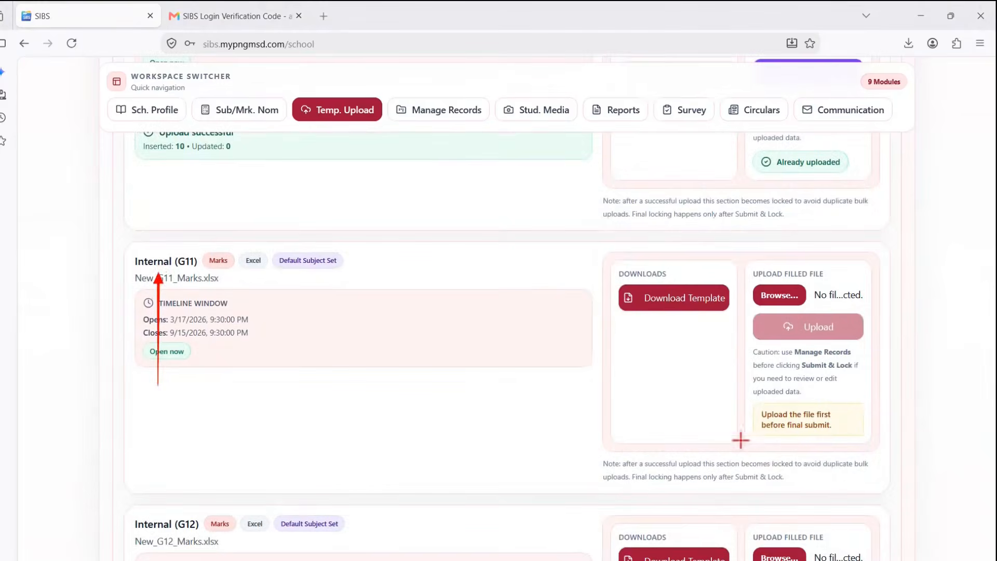
{"action": "left_click_drag", "start_coordinate": [686, 428], "coordinate": [685, 320]}
{"action": "key", "text": "Escape"}
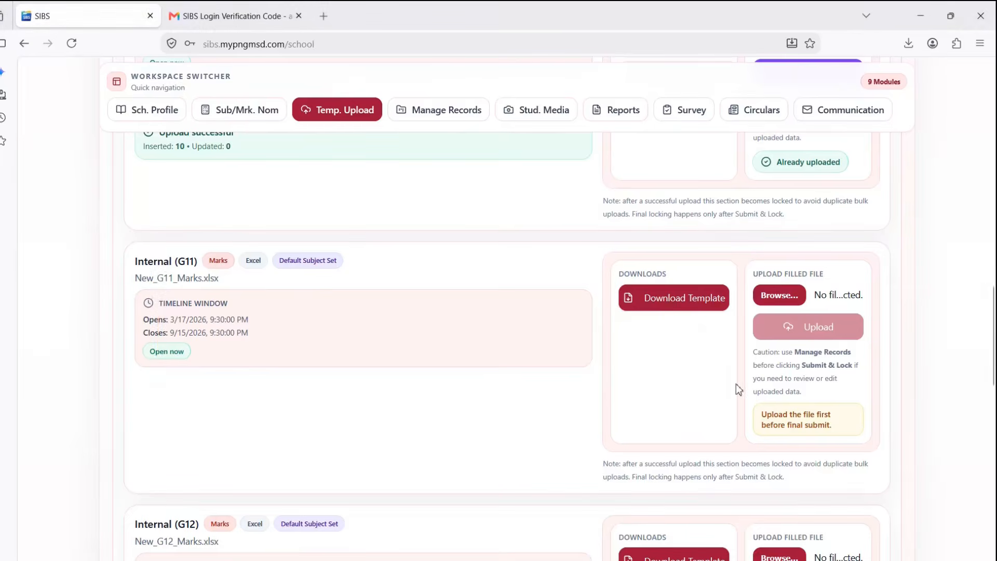
{"action": "left_click", "coordinate": [668, 301]}
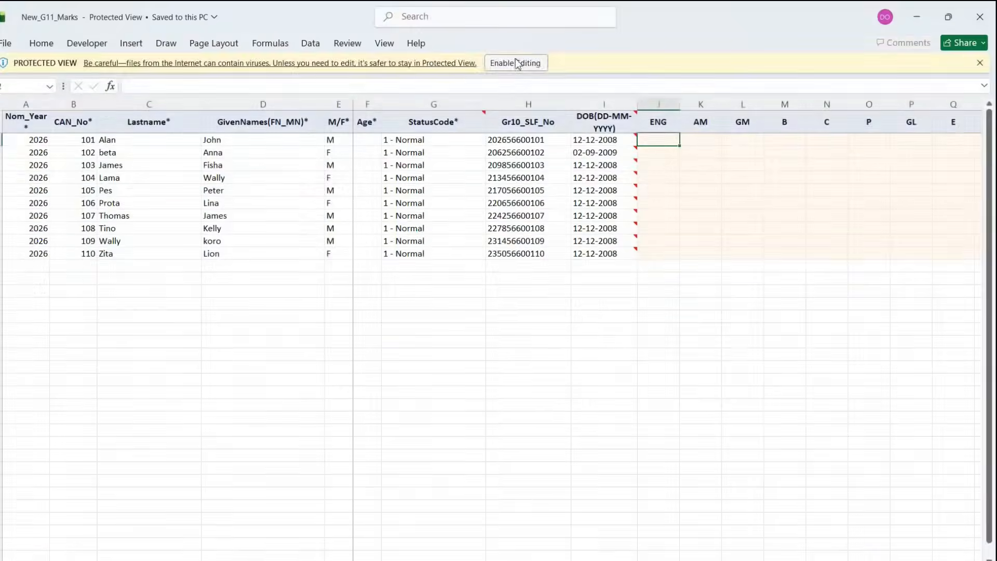
- Enable editing and enter ENG marks 230, 323, 234, 256 and 167 for the first students
{"action": "left_click", "coordinate": [516, 62]}
{"action": "left_click", "coordinate": [660, 186]}
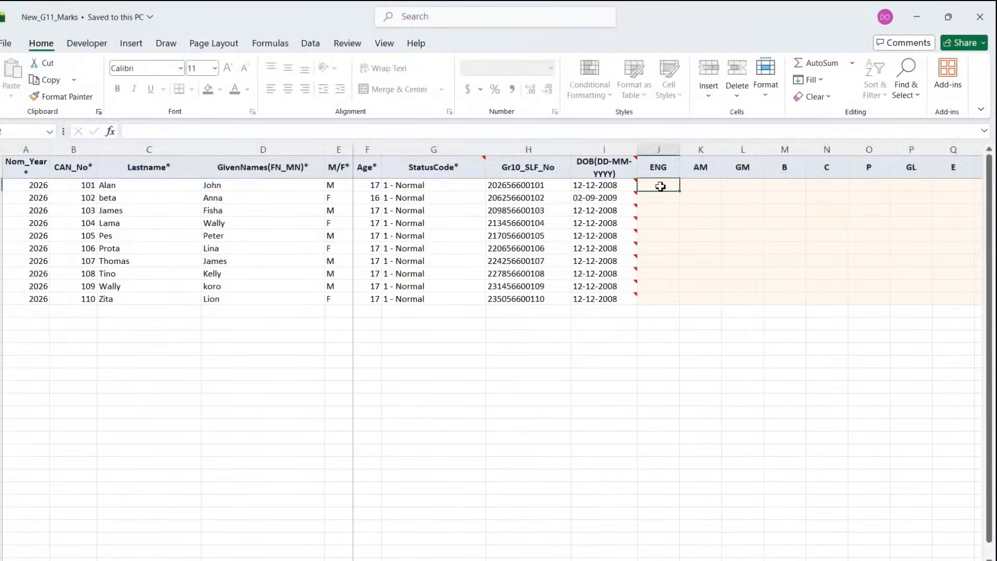
{"action": "type", "text": "230"}
{"action": "key", "text": "Return"}
{"action": "type", "text": "323"}
{"action": "key", "text": "Return"}
{"action": "key", "text": "Return"}
{"action": "type", "text": "234"}
{"action": "key", "text": "Return"}
{"action": "type", "text": "256"}
{"action": "key", "text": "Return"}
{"action": "type", "text": "167"}
{"action": "key", "text": "Return"}
- Copy the first four ENG marks to the next four students and finish the ENG column with 241
{"action": "left_click_drag", "start_coordinate": [660, 186], "coordinate": [685, 306]}
{"action": "left_click", "coordinate": [668, 238]}
{"action": "left_click_drag", "start_coordinate": [666, 185], "coordinate": [668, 223]}
{"action": "key", "text": "ctrl+c"}
{"action": "left_click", "coordinate": [668, 236]}
{"action": "key", "text": "ctrl+v"}
{"action": "type", "text": "5"}
{"action": "key", "text": "Return"}
{"action": "type", "text": "241"}
- Enter AM marks 12, 23, 15, 14 and 13 for candidates 101, 103, 105, 108 and 110
{"action": "left_click", "coordinate": [704, 186]}
{"action": "type", "text": "12"}
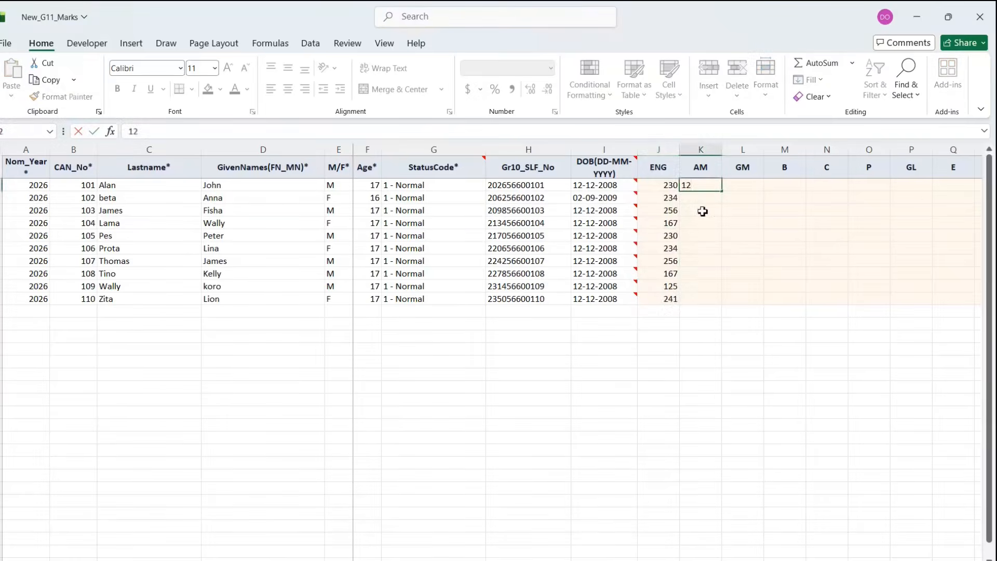
{"action": "left_click", "coordinate": [696, 210]}
{"action": "type", "text": "23"}
{"action": "left_click", "coordinate": [703, 234]}
{"action": "type", "text": "15"}
{"action": "left_click", "coordinate": [704, 274]}
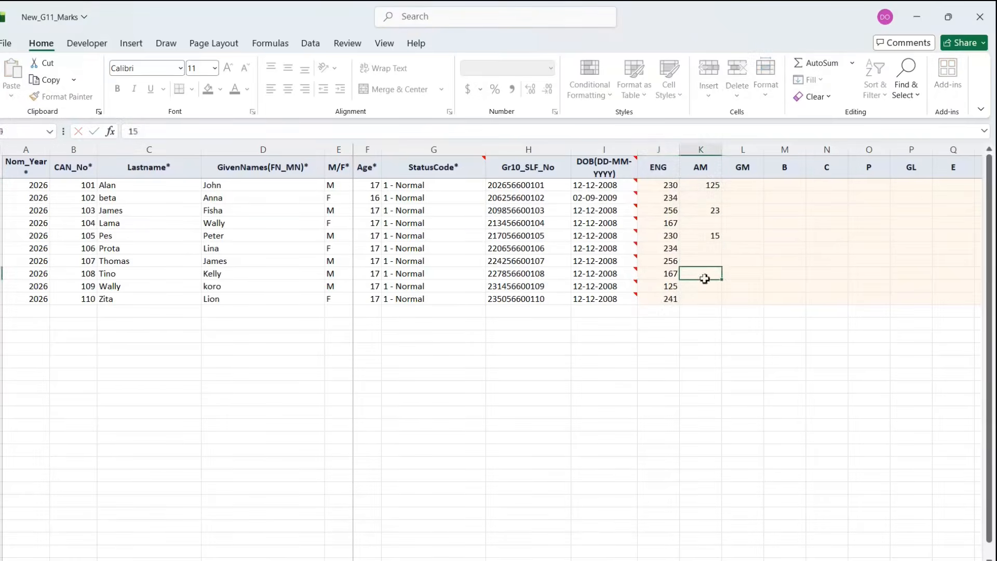
{"action": "type", "text": "14"}
{"action": "left_click", "coordinate": [701, 300]}
{"action": "type", "text": "13"}
{"action": "left_click", "coordinate": [750, 198]}
- Enter GM marks 23 and 24, then delete a mistaken GM entry
{"action": "type", "text": "23"}
{"action": "left_click", "coordinate": [748, 235]}
{"action": "type", "text": "24"}
{"action": "left_click", "coordinate": [752, 261]}
{"action": "left_click", "coordinate": [762, 237]}
{"action": "key", "text": "Delete"}
{"action": "left_click", "coordinate": [756, 248]}
- Enter GM marks 232, 233 and 234, replacing the rejected 345 for the last student with 231
{"action": "type", "text": "232"}
{"action": "left_click", "coordinate": [753, 262]}
{"action": "type", "text": "233"}
{"action": "left_click", "coordinate": [743, 286]}
{"action": "type", "text": "234"}
{"action": "left_click", "coordinate": [749, 300]}
{"action": "type", "text": "345"}
{"action": "key", "text": "Return"}
{"action": "left_click", "coordinate": [524, 336]}
{"action": "type", "text": "231"}
- Correct the AM marks to 250 and 300 for candidates 103 and 105, and 140 for 108
{"action": "double_click", "coordinate": [717, 300]}
{"action": "type", "text": "0"}
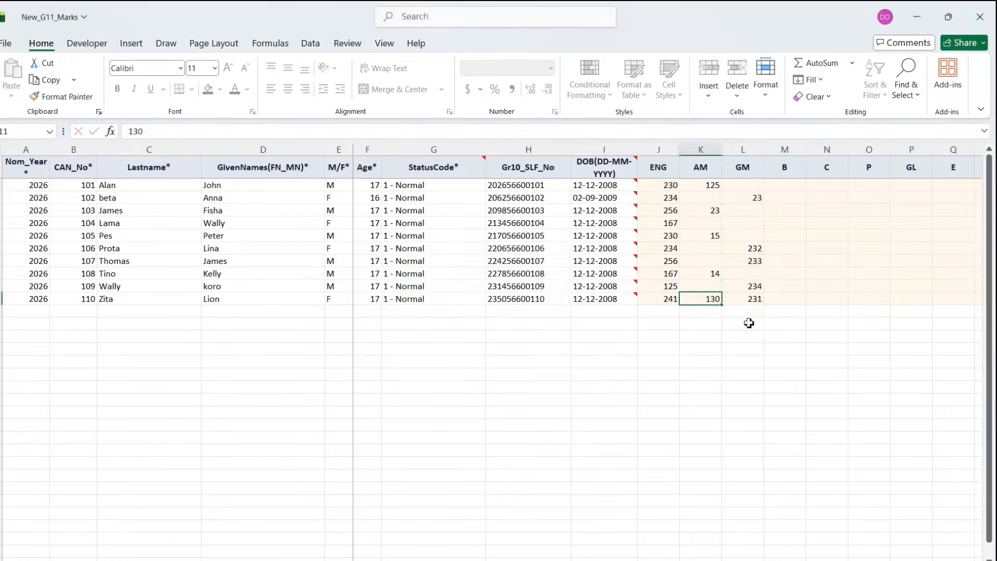
{"action": "left_click", "coordinate": [717, 212]}
{"action": "type", "text": "250"}
{"action": "left_click", "coordinate": [706, 236]}
{"action": "type", "text": "300"}
{"action": "left_click", "coordinate": [709, 262]}
{"action": "double_click", "coordinate": [715, 274]}
{"action": "type", "text": "0"}
{"action": "left_click", "coordinate": [715, 299]}
- Enter B mark 243 for candidate 101 and GM marks 233 and 212 for candidates 102 and 104
{"action": "left_click", "coordinate": [748, 275]}
{"action": "left_click", "coordinate": [817, 235]}
{"action": "left_click", "coordinate": [783, 189]}
{"action": "type", "text": "243"}
{"action": "left_click", "coordinate": [789, 224]}
{"action": "left_click", "coordinate": [794, 188]}
{"action": "key", "text": "ctrl+c"}
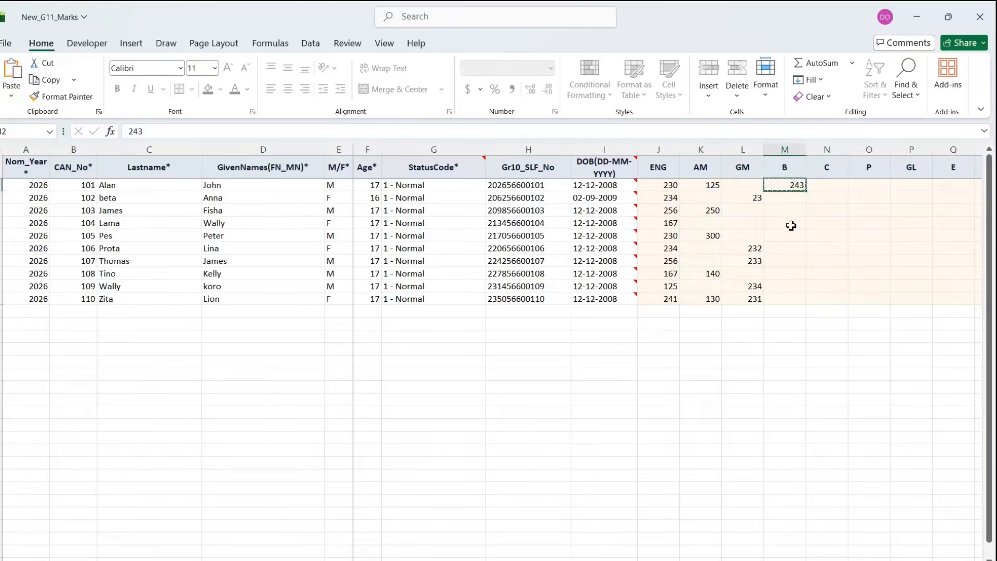
{"action": "left_click", "coordinate": [756, 198]}
{"action": "type", "text": "233"}
{"action": "key", "text": "Return"}
{"action": "left_click", "coordinate": [755, 224]}
{"action": "type", "text": "212"}
{"action": "left_click", "coordinate": [779, 247]}
- Copy the B mark 243 to candidates 103, 105 and 108
{"action": "left_click", "coordinate": [791, 185]}
{"action": "key", "text": "ctrl+c"}
{"action": "left_click", "coordinate": [784, 211]}
{"action": "key", "text": "ctrl+v"}
{"action": "left_click", "coordinate": [784, 236]}
{"action": "key", "text": "ctrl+v"}
{"action": "left_click", "coordinate": [792, 274]}
{"action": "key", "text": "ctrl+v"}
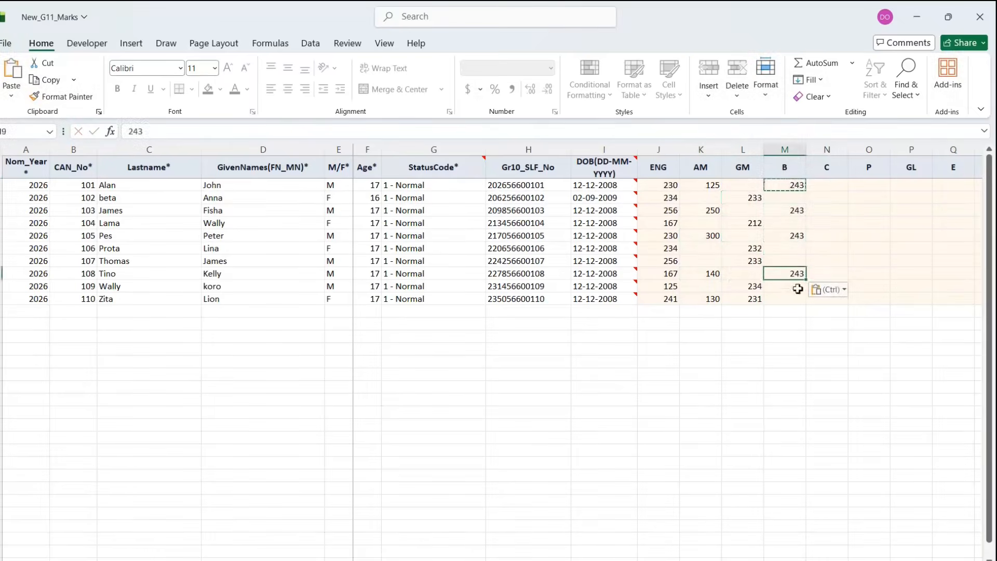
- Enter C marks 212, 233, 212, 212 and 223, clearing the last student's GM mark
{"action": "left_click", "coordinate": [826, 190]}
{"action": "type", "text": "212"}
{"action": "left_click", "coordinate": [824, 212]}
{"action": "type", "text": "233"}
{"action": "left_click", "coordinate": [824, 234]}
{"action": "type", "text": "212"}
{"action": "left_click", "coordinate": [824, 274]}
{"action": "type", "text": "212"}
{"action": "left_click", "coordinate": [820, 299]}
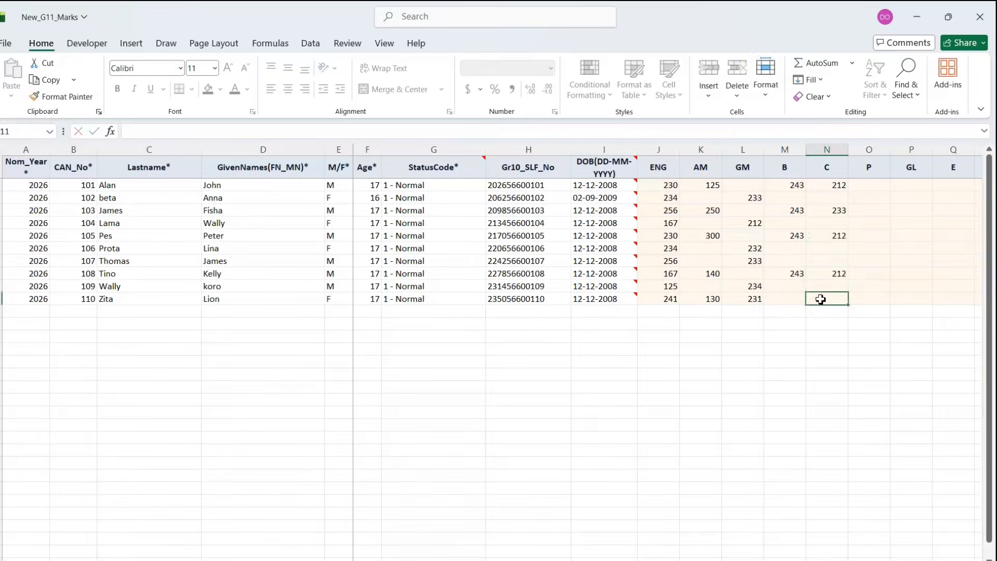
{"action": "left_click", "coordinate": [758, 299]}
{"action": "key", "text": "Delete"}
{"action": "left_click", "coordinate": [831, 299]}
{"action": "type", "text": "223"}
{"action": "left_click_drag", "start_coordinate": [837, 186], "coordinate": [837, 297]}
- Paste the copied C marks into the P column of New_G11_Marks
{"action": "key", "text": "ctrl+c"}
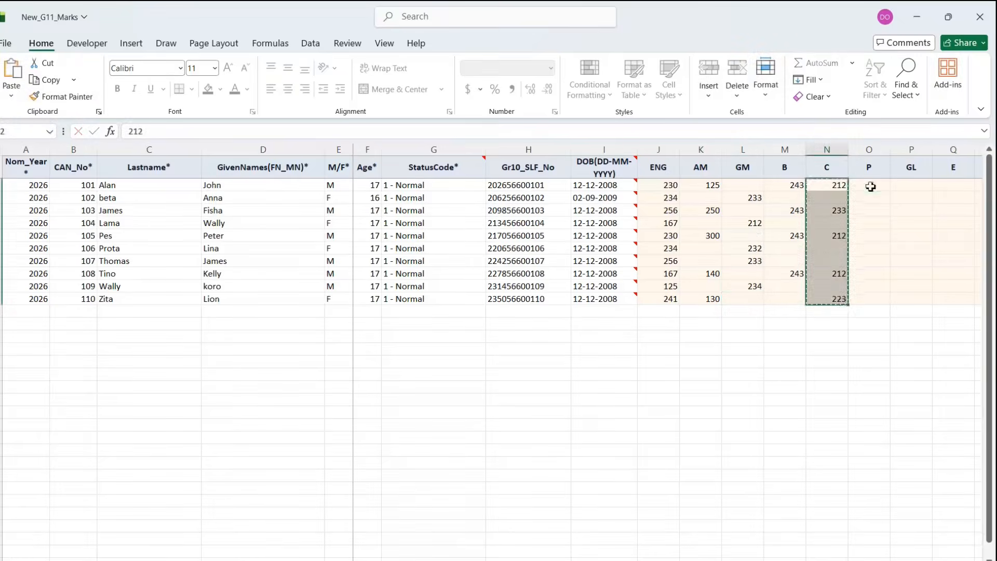
{"action": "left_click", "coordinate": [871, 187]}
{"action": "key", "text": "ctrl+v"}
{"action": "left_click", "coordinate": [912, 261]}
{"action": "scroll", "coordinate": [769, 262], "scroll_direction": "right", "scroll_amount": 2}
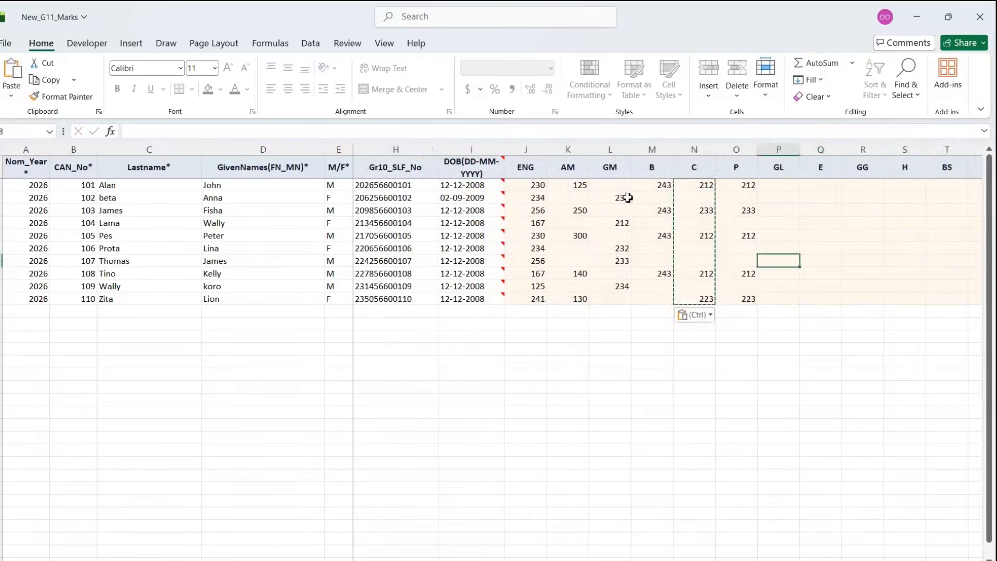
{"action": "left_click_drag", "start_coordinate": [695, 185], "coordinate": [695, 298]}
{"action": "key", "text": "Escape"}
{"action": "left_click", "coordinate": [653, 209]}
{"action": "left_click", "coordinate": [575, 197]}
{"action": "left_click_drag", "start_coordinate": [692, 186], "coordinate": [698, 197]}
{"action": "left_click", "coordinate": [735, 274]}
{"action": "left_click", "coordinate": [901, 186]}
{"action": "left_click", "coordinate": [974, 186]}
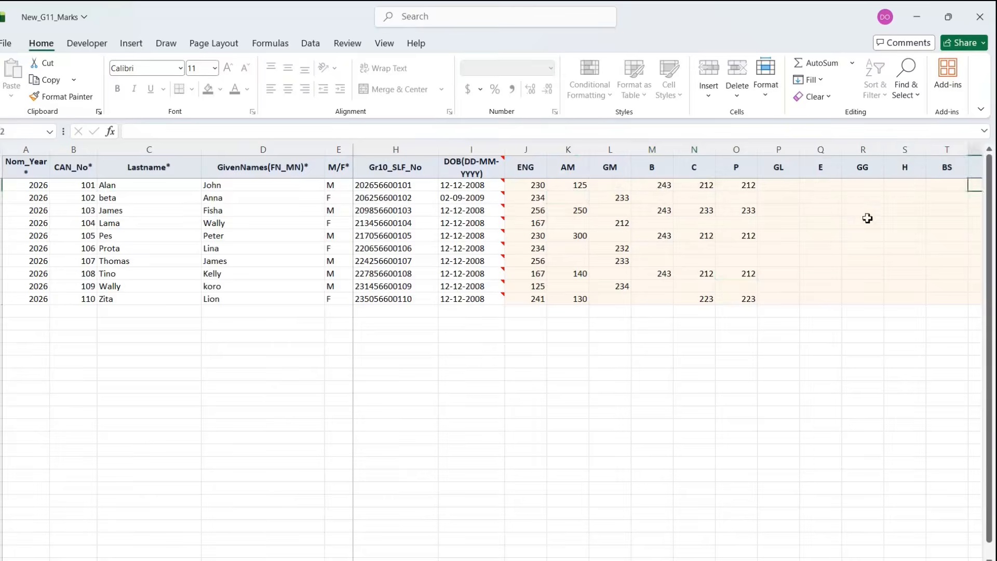
{"action": "scroll", "coordinate": [868, 218], "scroll_direction": "right", "scroll_amount": 5}
{"action": "scroll", "coordinate": [867, 218], "scroll_direction": "left", "scroll_amount": 5}
- Copy the GM marks and paste them into the E column, undoing the misaligned paste
{"action": "left_click", "coordinate": [728, 185]}
{"action": "left_click_drag", "start_coordinate": [529, 184], "coordinate": [535, 296]}
{"action": "key", "text": "ctrl+c"}
{"action": "left_click", "coordinate": [779, 220]}
{"action": "key", "text": "ctrl+v"}
{"action": "left_click", "coordinate": [571, 345]}
{"action": "left_click", "coordinate": [709, 220]}
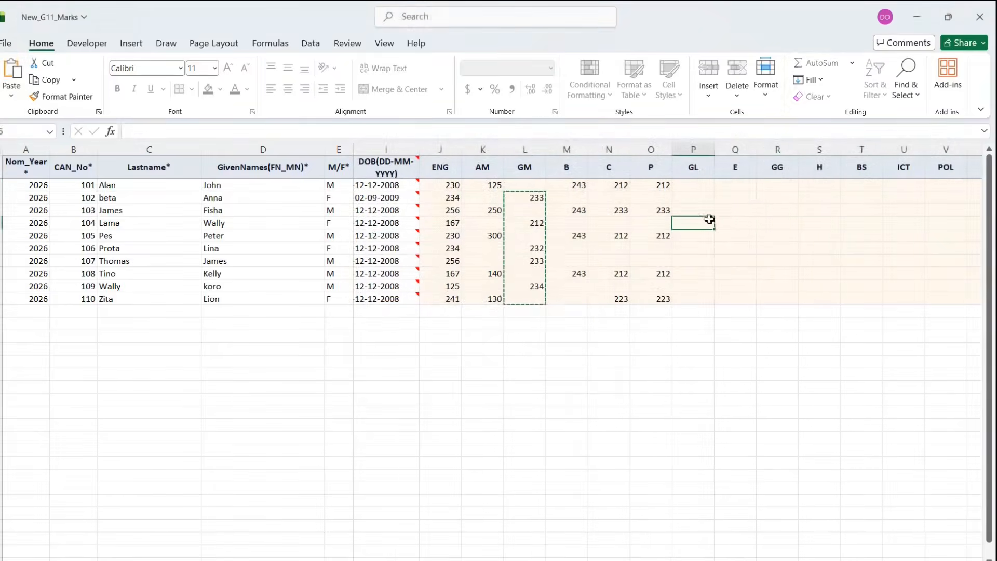
{"action": "left_click", "coordinate": [734, 186]}
{"action": "key", "text": "ctrl+v"}
{"action": "key", "text": "Right"}
{"action": "key", "text": "Right"}
{"action": "key", "text": "ctrl"}
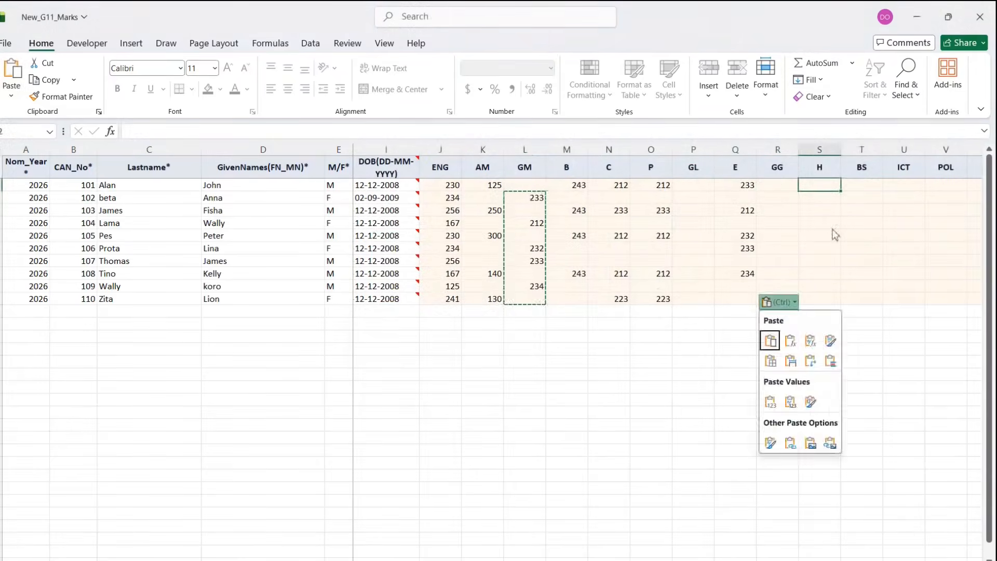
{"action": "key", "text": "ctrl+z"}
- Re-paste the GM marks in column E aligned from candidate 102's row
{"action": "left_click", "coordinate": [740, 198]}
{"action": "key", "text": "ctrl+v"}
{"action": "left_click", "coordinate": [828, 197]}
{"action": "key", "text": "ctrl+v"}
{"action": "left_click", "coordinate": [875, 198]}
{"action": "key", "text": "ctrl+v"}
{"action": "left_click", "coordinate": [932, 249]}
{"action": "left_click_drag", "start_coordinate": [702, 558], "coordinate": [656, 546]}
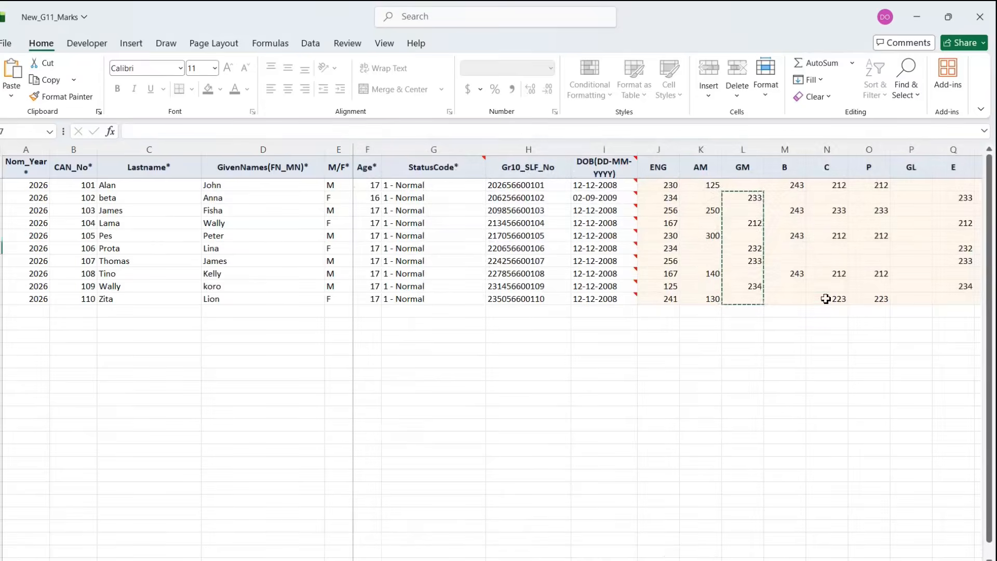
{"action": "left_click", "coordinate": [826, 300]}
- Save the New_G11_Marks workbook, highlight its saved-to-PC status, and close it
{"action": "key", "text": "ctrl+s"}
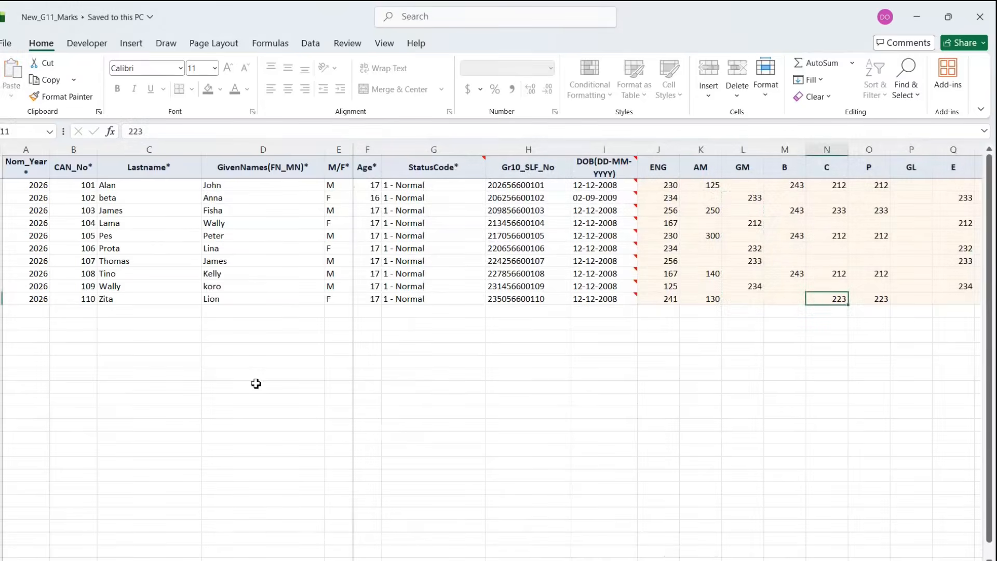
{"action": "key", "text": "ctrl+alt+g"}
{"action": "left_click_drag", "start_coordinate": [32, 108], "coordinate": [46, 29]}
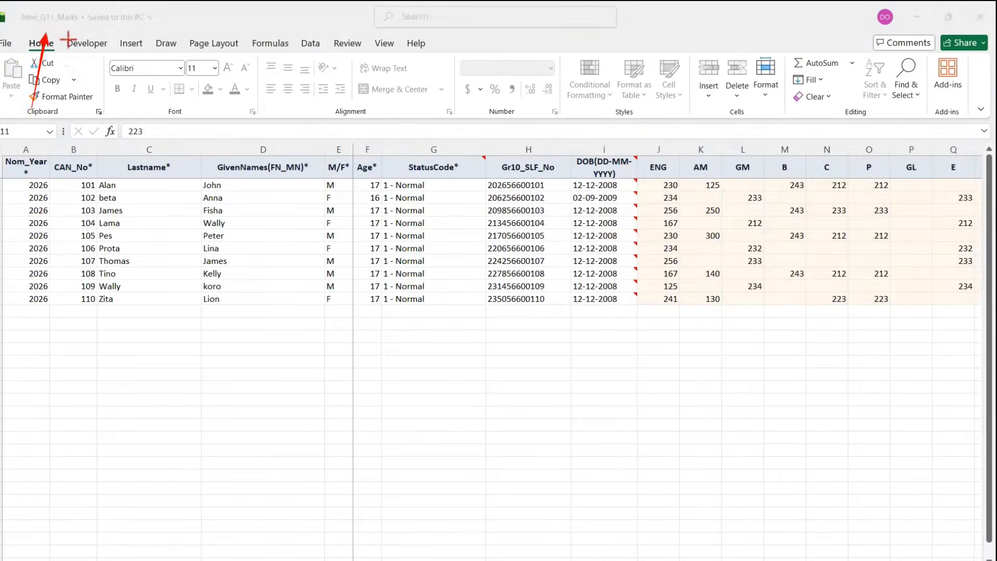
{"action": "left_click_drag", "start_coordinate": [8, 2], "coordinate": [168, 33]}
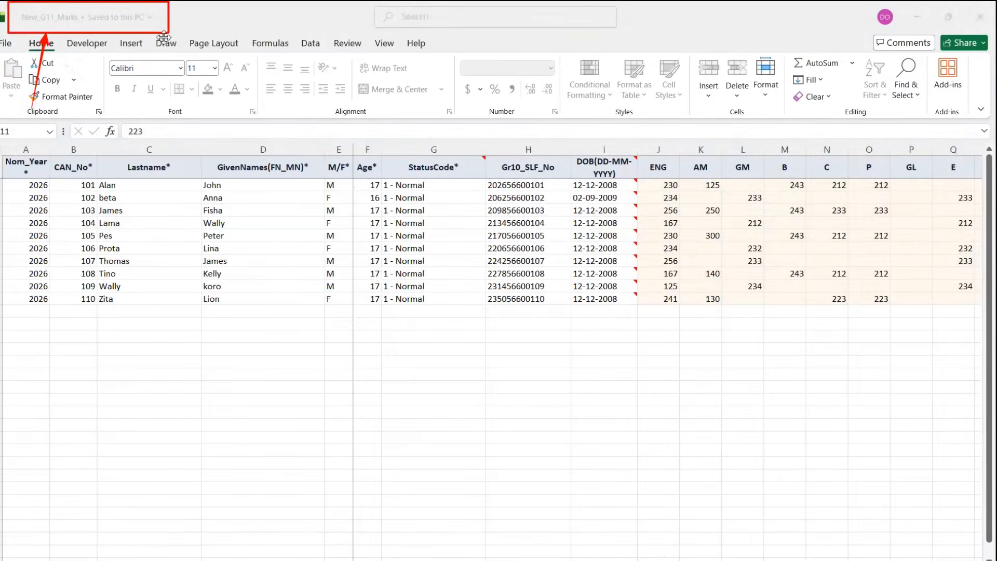
{"action": "key", "text": "Escape"}
{"action": "left_click", "coordinate": [980, 16]}
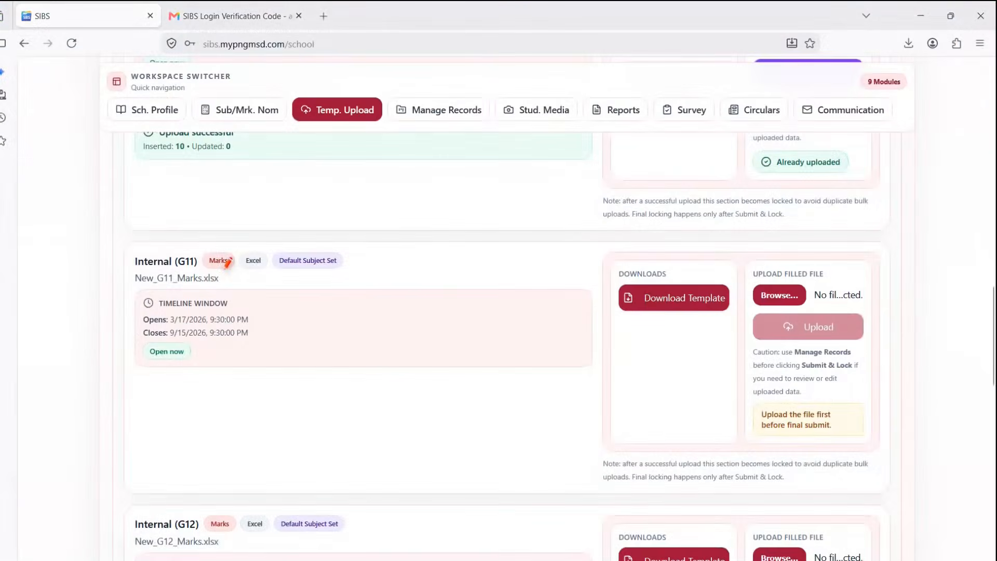
- Attach New_G11_Marks.xlsx from Downloads to Internal (G11) and upload it, inserting 10 records
{"action": "left_click_drag", "start_coordinate": [171, 389], "coordinate": [168, 279]}
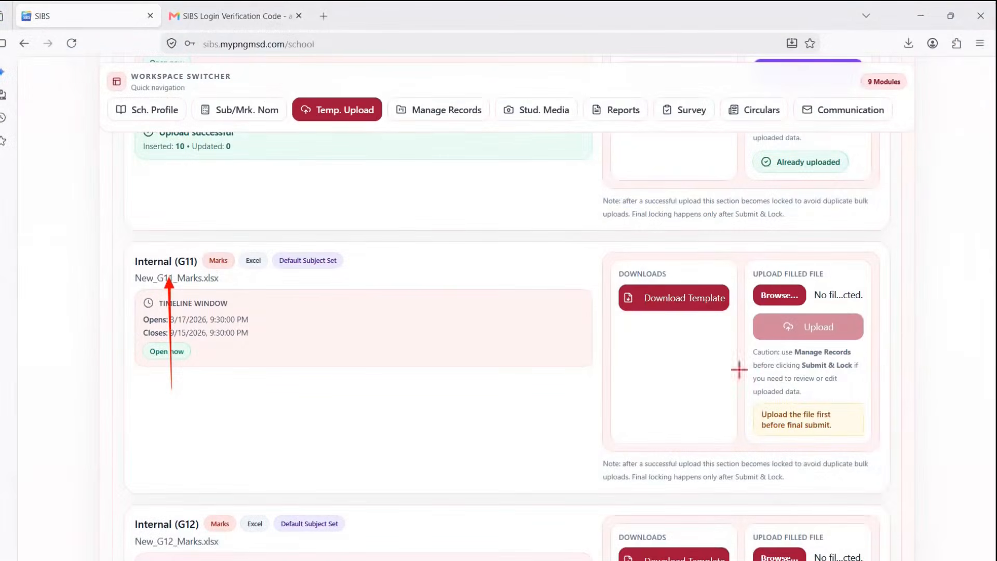
{"action": "left_click_drag", "start_coordinate": [746, 364], "coordinate": [768, 312]}
{"action": "key", "text": "ctrl+z"}
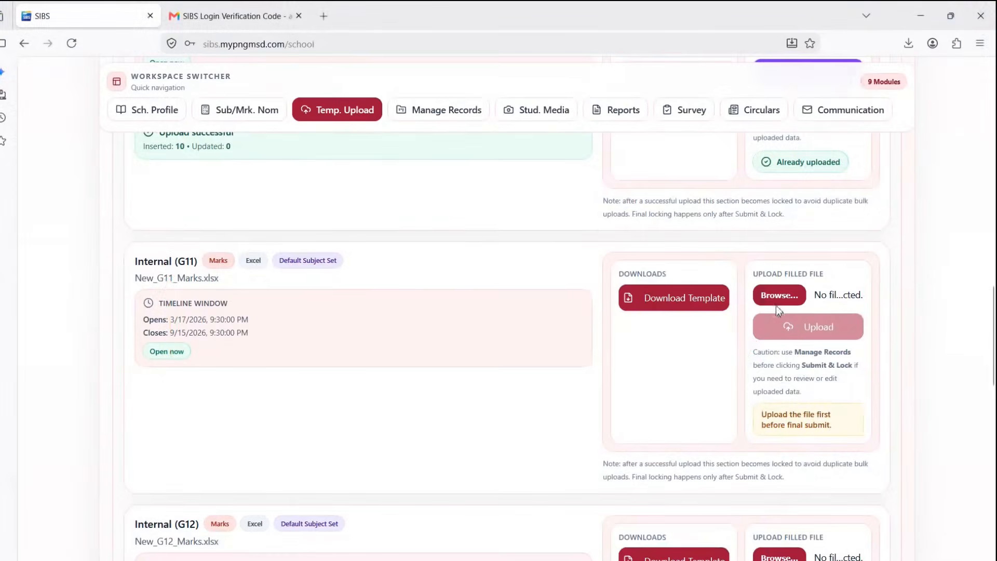
{"action": "left_click", "coordinate": [776, 304]}
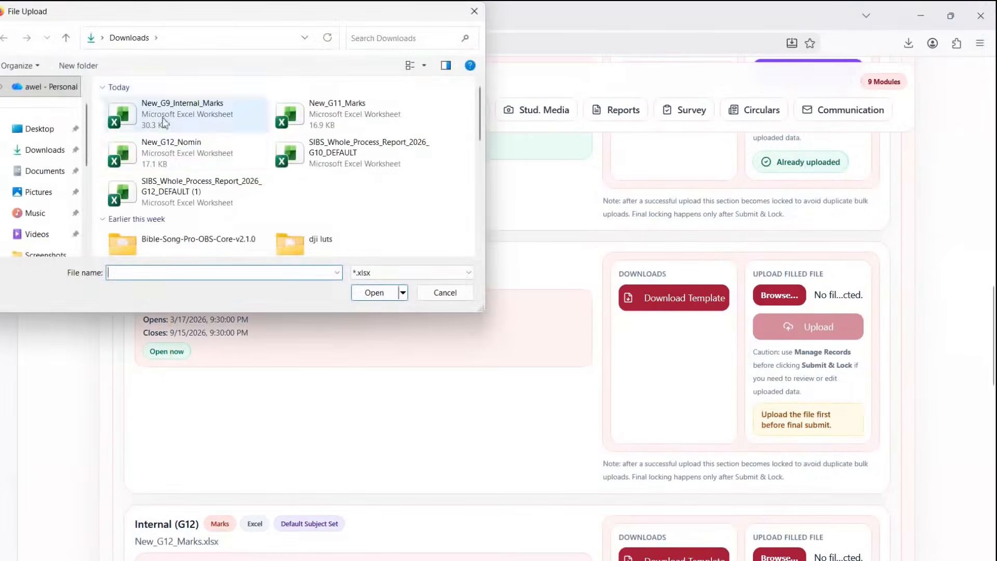
{"action": "left_click", "coordinate": [337, 111]}
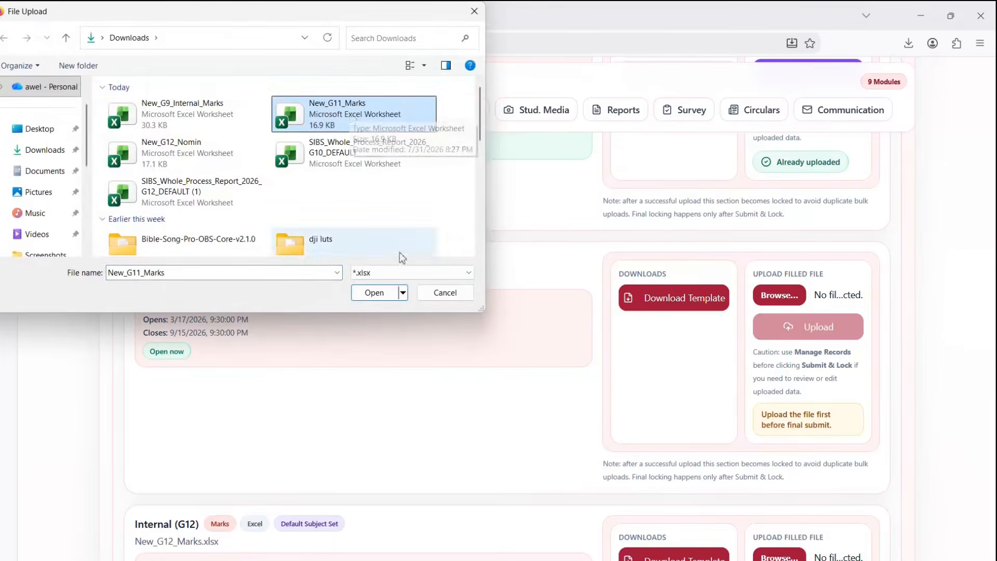
{"action": "left_click", "coordinate": [375, 295]}
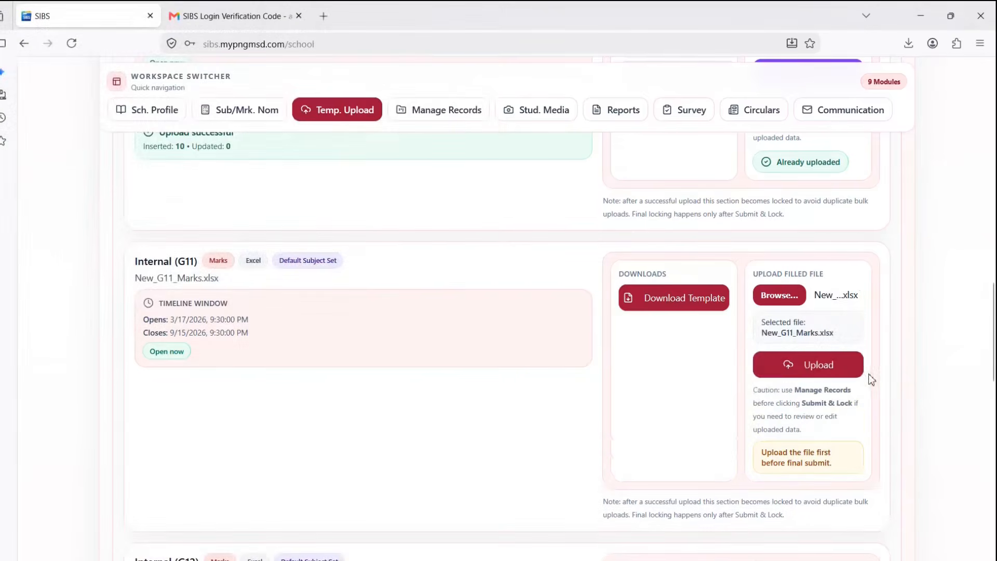
{"action": "left_click", "coordinate": [814, 366]}
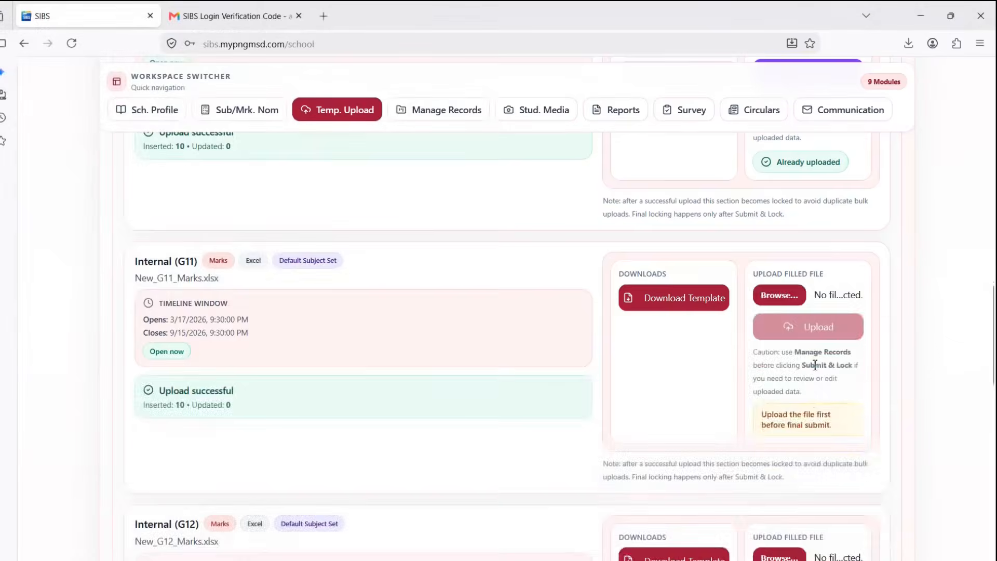
{"action": "scroll", "coordinate": [810, 364], "scroll_direction": "down", "scroll_amount": 2}
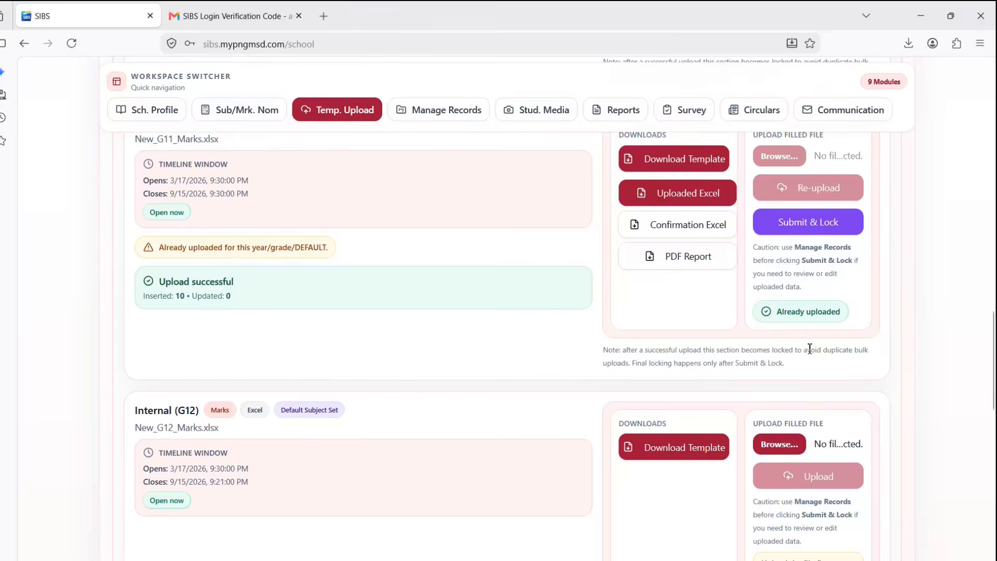
{"action": "left_click_drag", "start_coordinate": [749, 277], "coordinate": [861, 329]}
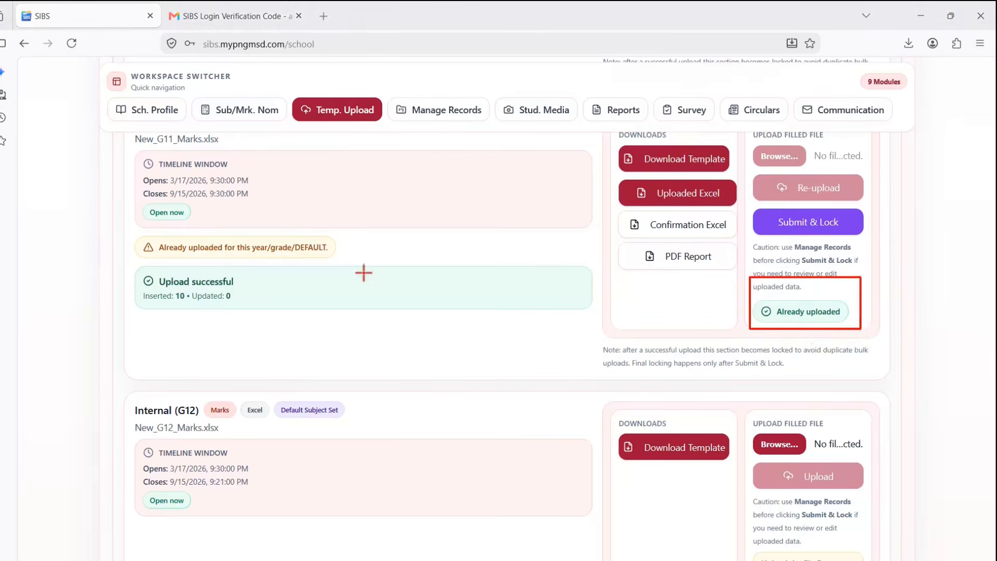
{"action": "left_click_drag", "start_coordinate": [128, 147], "coordinate": [460, 323]}
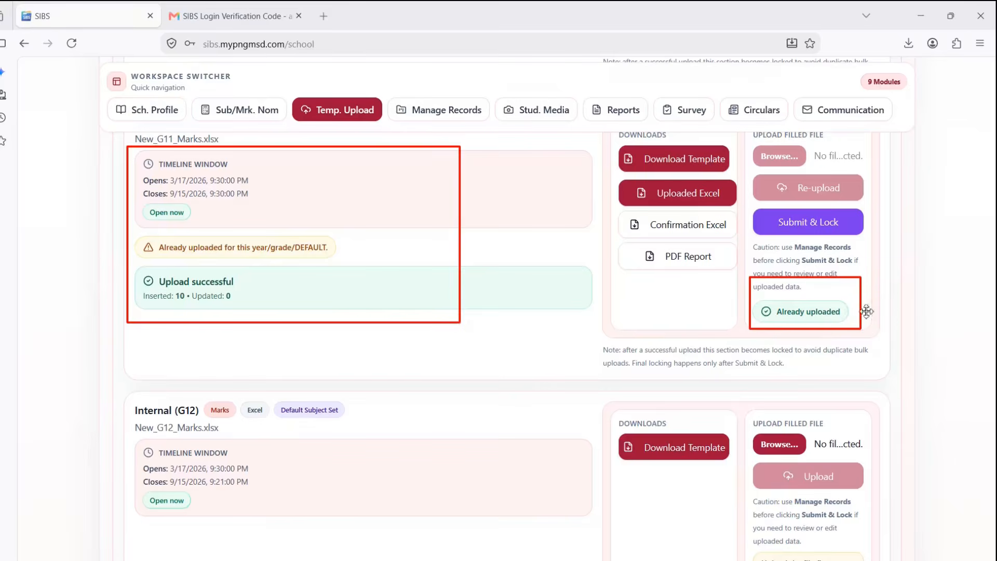
{"action": "left_click_drag", "start_coordinate": [871, 307], "coordinate": [912, 280]}
{"action": "mouse_move", "coordinate": [471, 234]}
{"action": "left_mouse_down"}
{"action": "mouse_move", "coordinate": [507, 268]}
{"action": "mouse_move", "coordinate": [560, 222]}
{"action": "left_mouse_up"}
{"action": "key", "text": "Escape"}
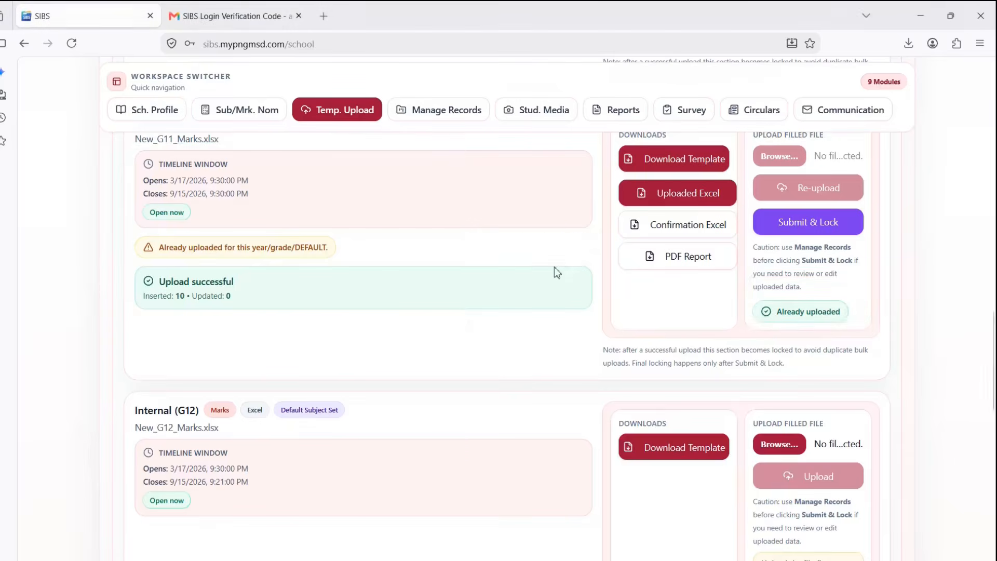
{"action": "scroll", "coordinate": [553, 268], "scroll_direction": "down", "scroll_amount": 3}
{"action": "scroll", "coordinate": [538, 278], "scroll_direction": "down", "scroll_amount": 1}
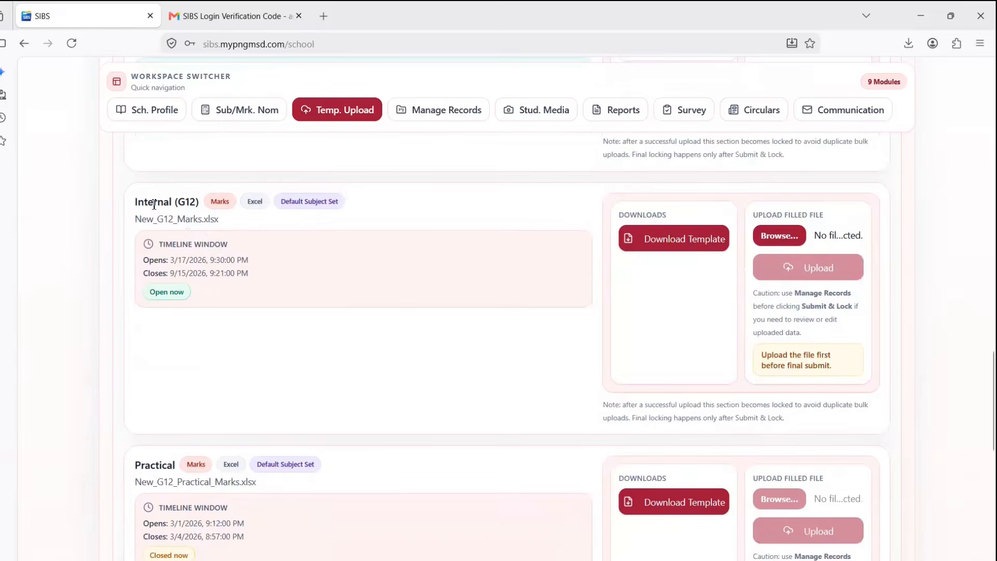
{"action": "left_click_drag", "start_coordinate": [140, 199], "coordinate": [187, 200]}
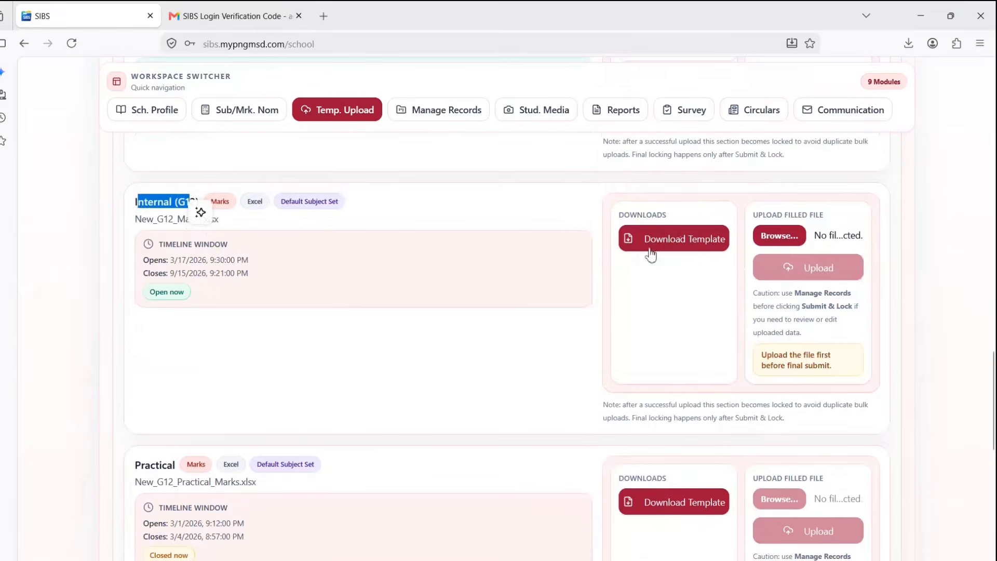
{"action": "scroll", "coordinate": [358, 305], "scroll_direction": "down", "scroll_amount": 3}
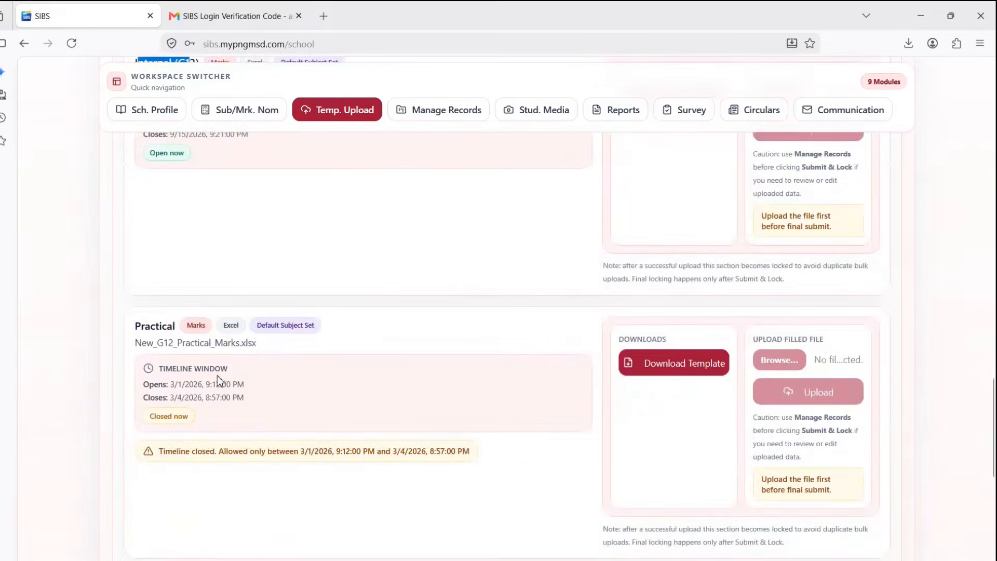
{"action": "scroll", "coordinate": [219, 380], "scroll_direction": "down", "scroll_amount": 2}
{"action": "scroll", "coordinate": [358, 296], "scroll_direction": "down", "scroll_amount": 3}
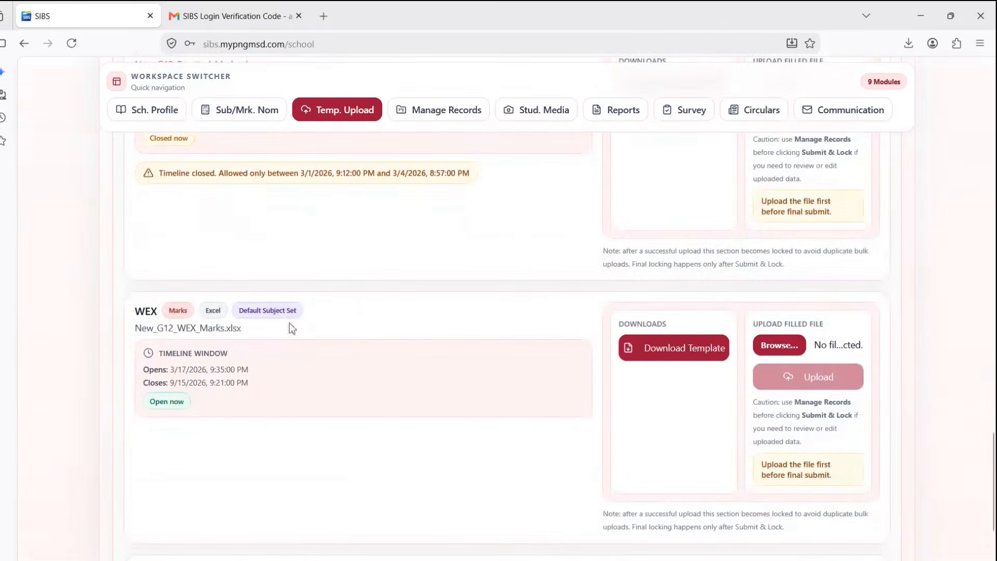
{"action": "scroll", "coordinate": [405, 337], "scroll_direction": "down", "scroll_amount": 3}
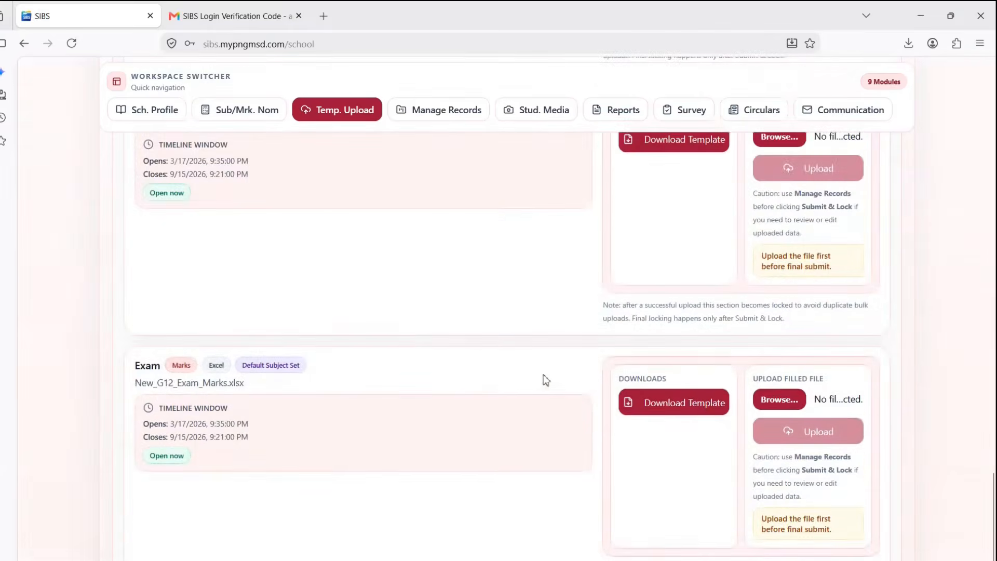
{"action": "scroll", "coordinate": [544, 382], "scroll_direction": "down", "scroll_amount": 2}
{"action": "scroll", "coordinate": [543, 383], "scroll_direction": "up", "scroll_amount": 3}
{"action": "scroll", "coordinate": [542, 382], "scroll_direction": "up", "scroll_amount": 8}
{"action": "scroll", "coordinate": [543, 381], "scroll_direction": "up", "scroll_amount": 7}
{"action": "scroll", "coordinate": [543, 383], "scroll_direction": "up", "scroll_amount": 4}
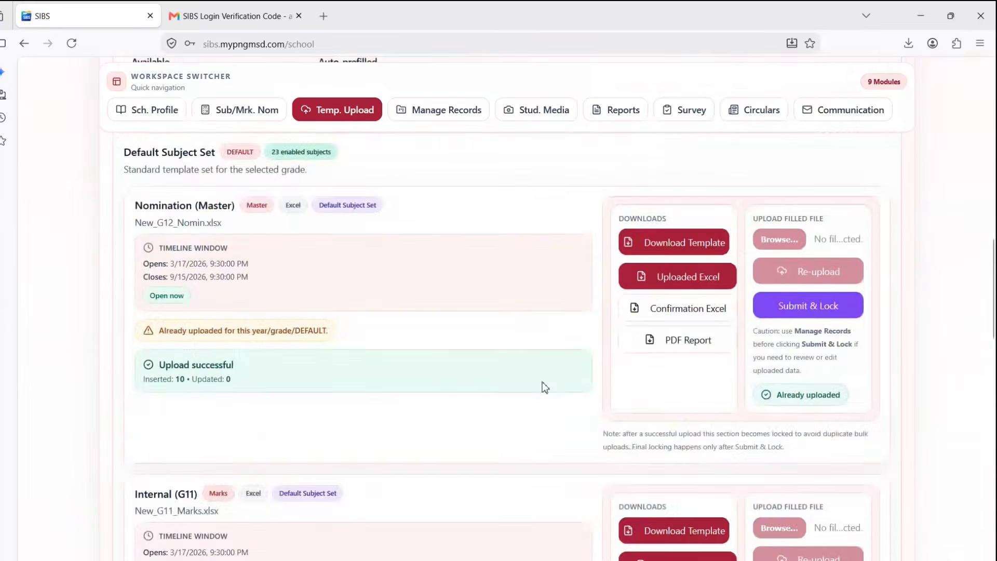
{"action": "scroll", "coordinate": [573, 380], "scroll_direction": "down", "scroll_amount": 1}
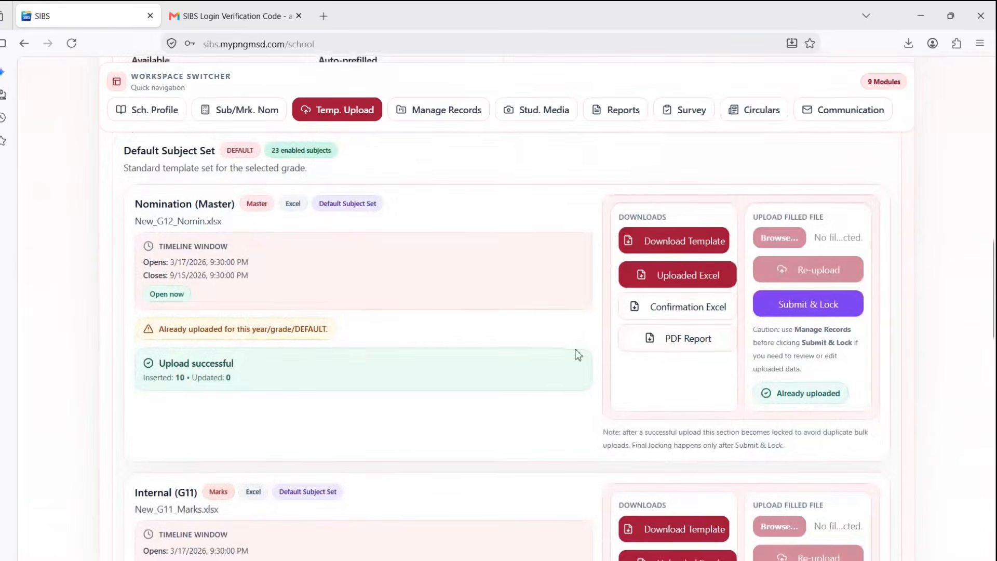
{"action": "scroll", "coordinate": [578, 353], "scroll_direction": "down", "scroll_amount": 1}
- Open the Nomination (Master) upload confirmation PDF report
{"action": "left_click", "coordinate": [689, 273]}
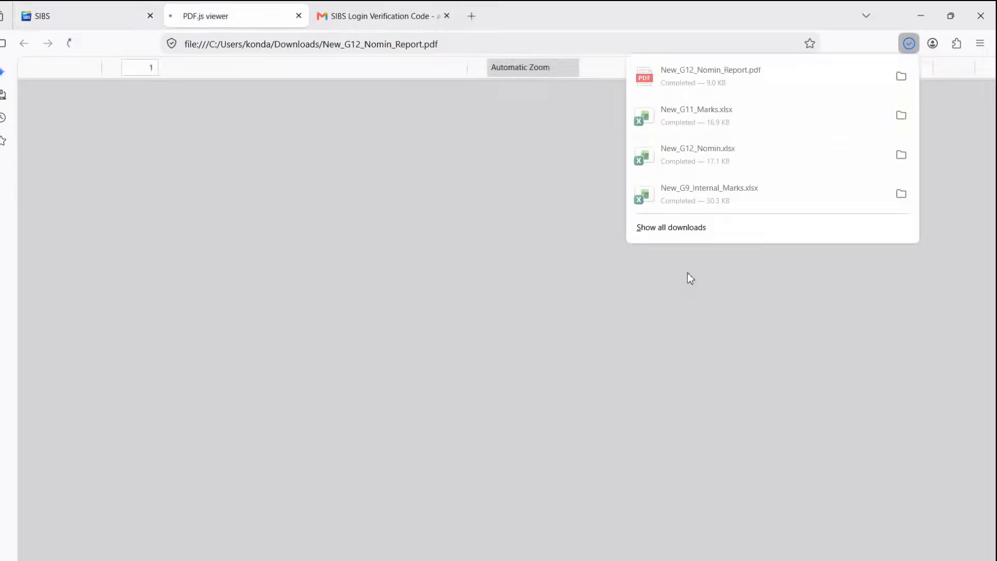
{"action": "scroll", "coordinate": [449, 303], "scroll_direction": "down", "scroll_amount": 15}
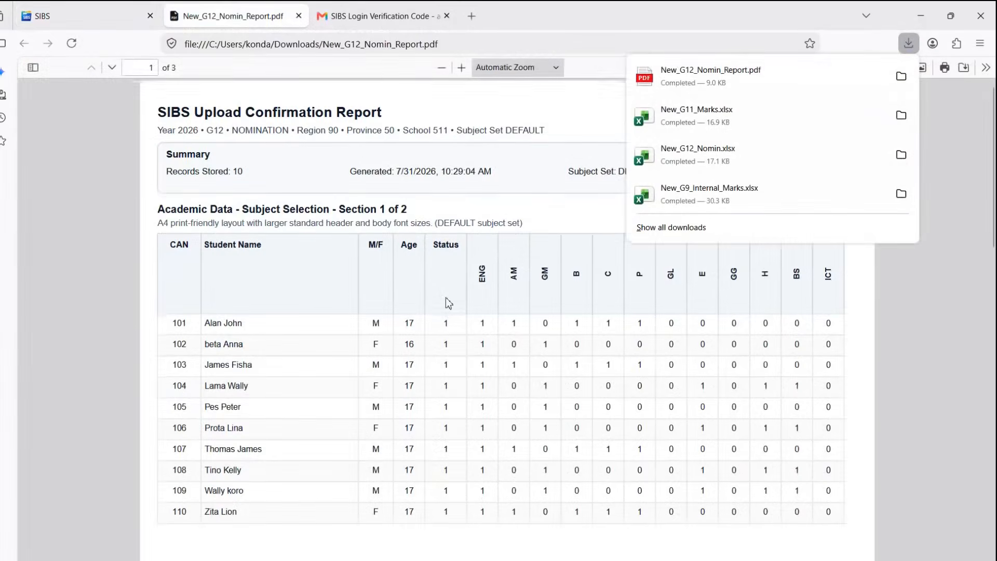
{"action": "scroll", "coordinate": [445, 300], "scroll_direction": "up", "scroll_amount": 5}
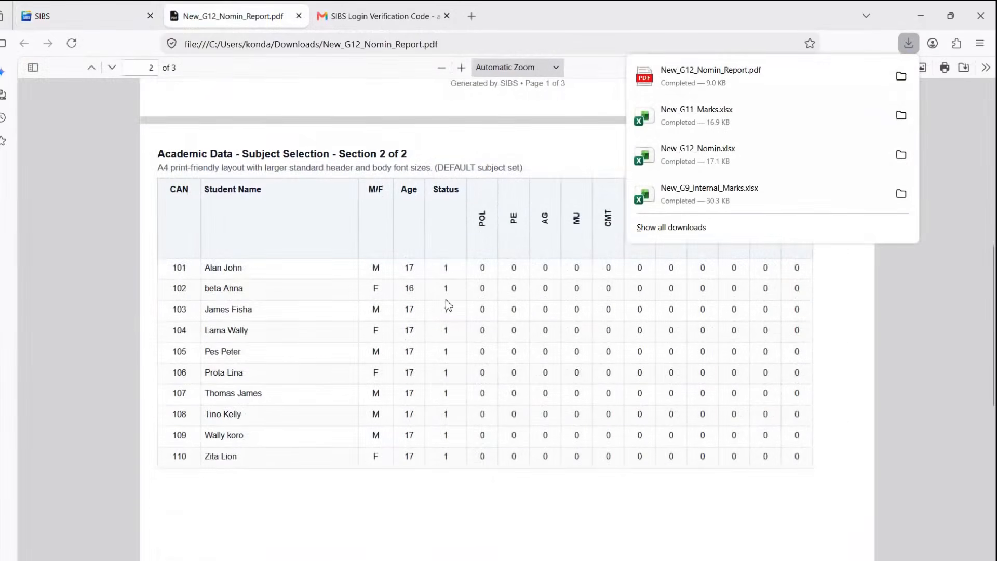
- Open the Internal (G11) PDF report, New_G11_Marks_Report.pdf, listing 10 stored records
{"action": "left_click", "coordinate": [52, 14]}
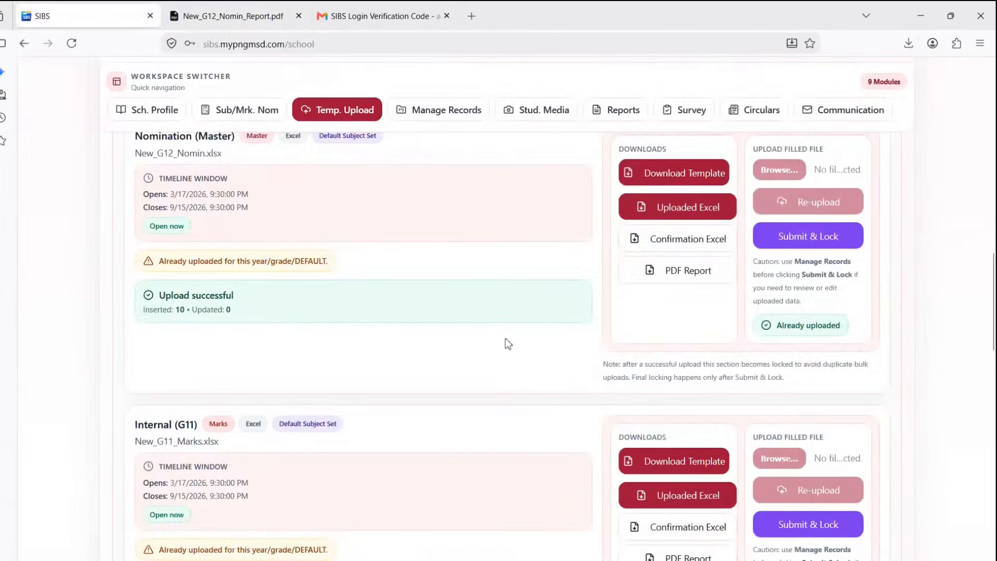
{"action": "scroll", "coordinate": [361, 336], "scroll_direction": "down", "scroll_amount": 3}
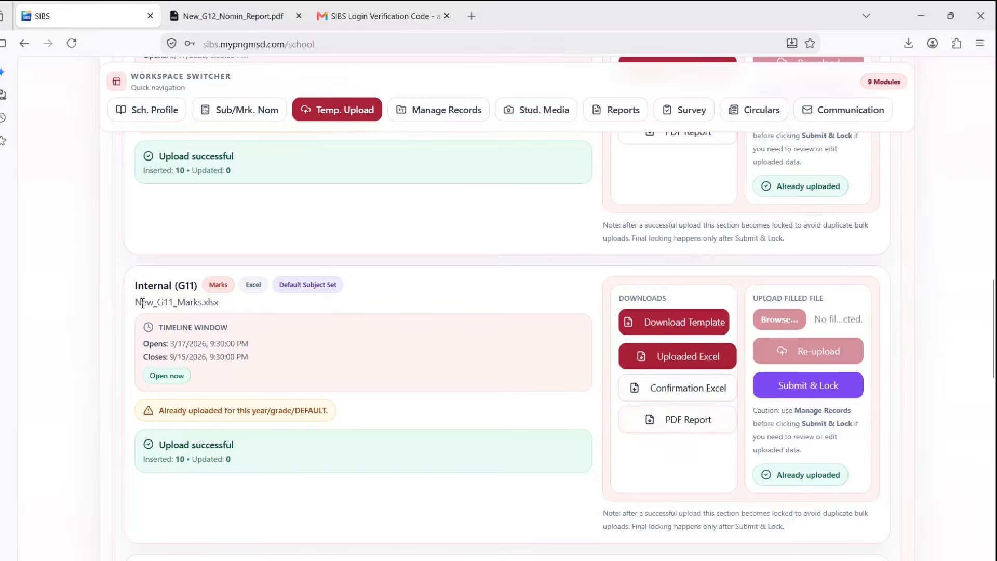
{"action": "left_click", "coordinate": [682, 420]}
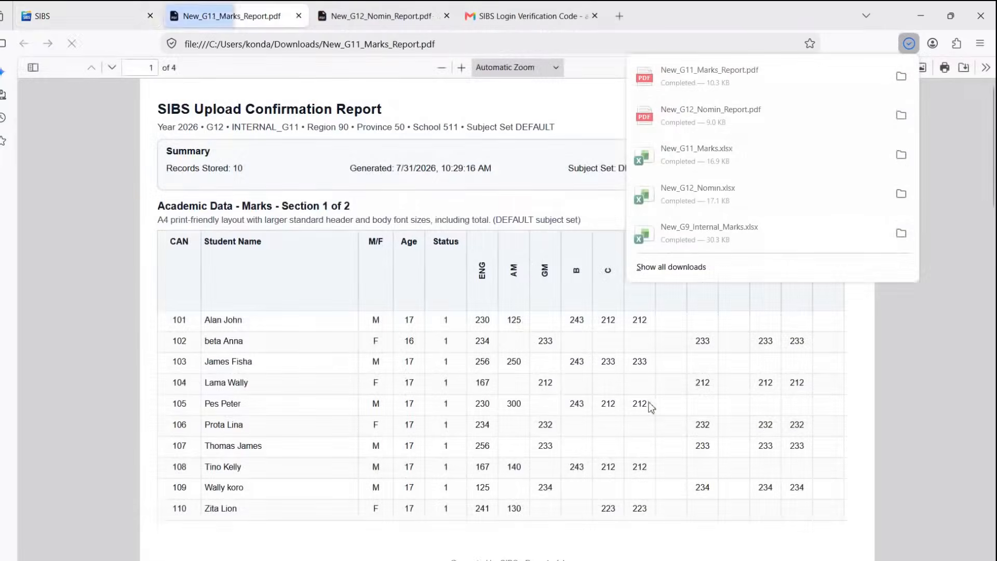
{"action": "scroll", "coordinate": [434, 319], "scroll_direction": "down", "scroll_amount": 5}
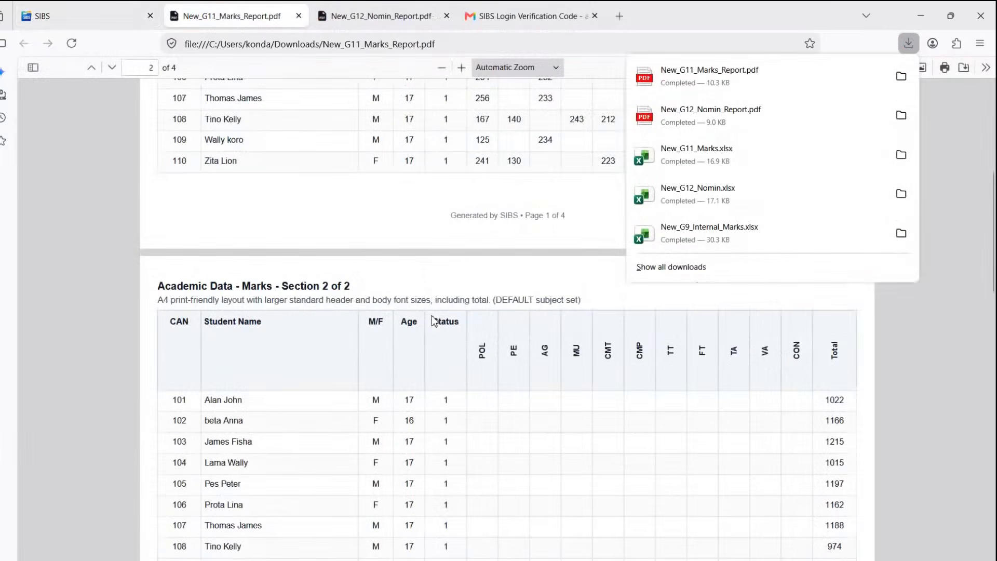
{"action": "scroll", "coordinate": [435, 319], "scroll_direction": "up", "scroll_amount": 5}
{"action": "left_click", "coordinate": [828, 317]}
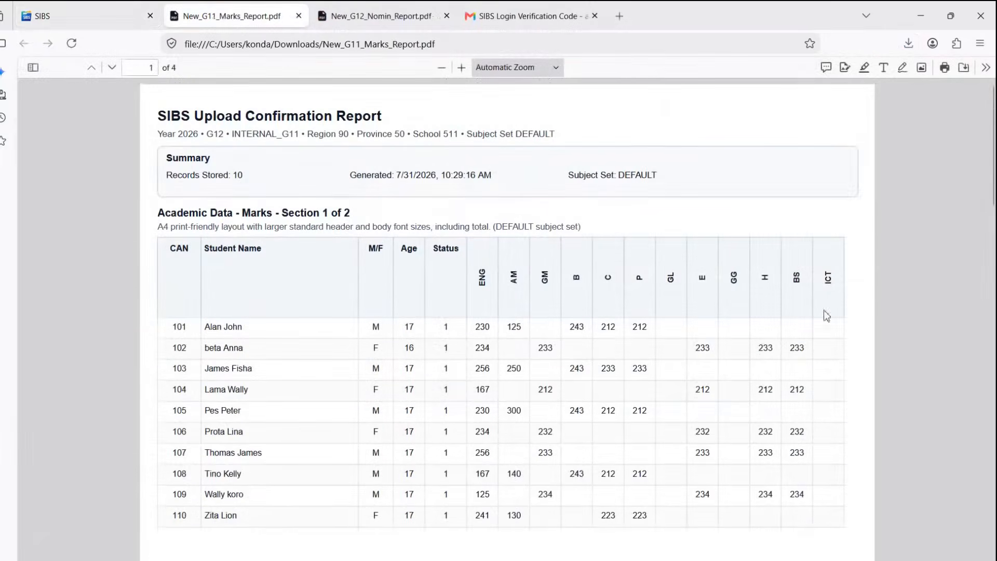